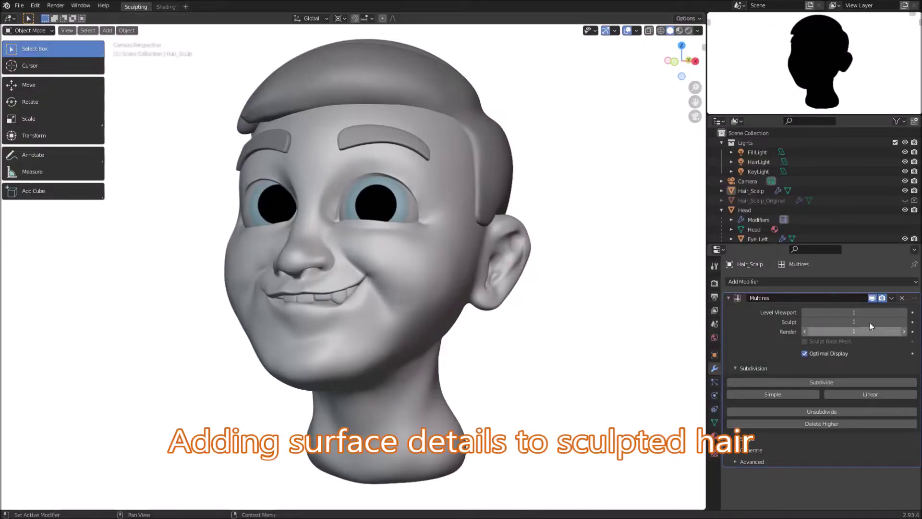
- Subdivide the Hair_Scalp object's Multires modifier to level 3 and switch the object to Sculpt Mode
left_click(306, 78)
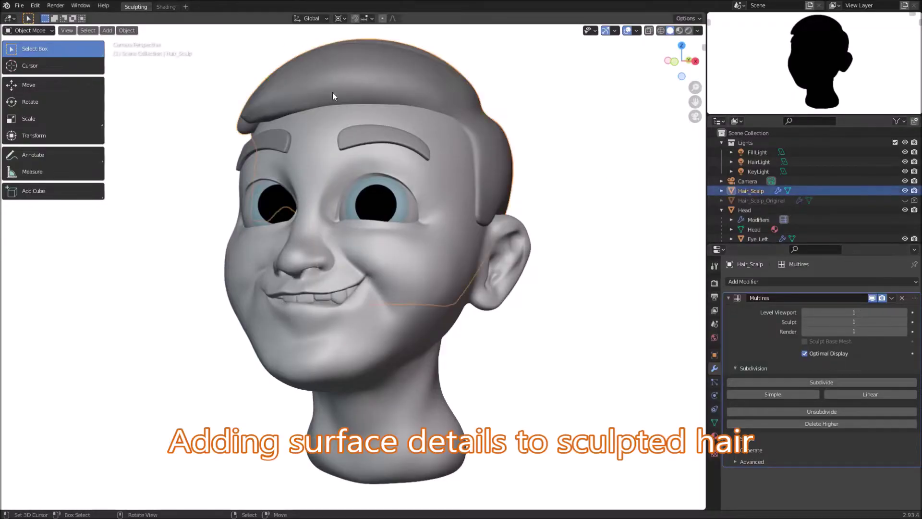
left_click(824, 382)
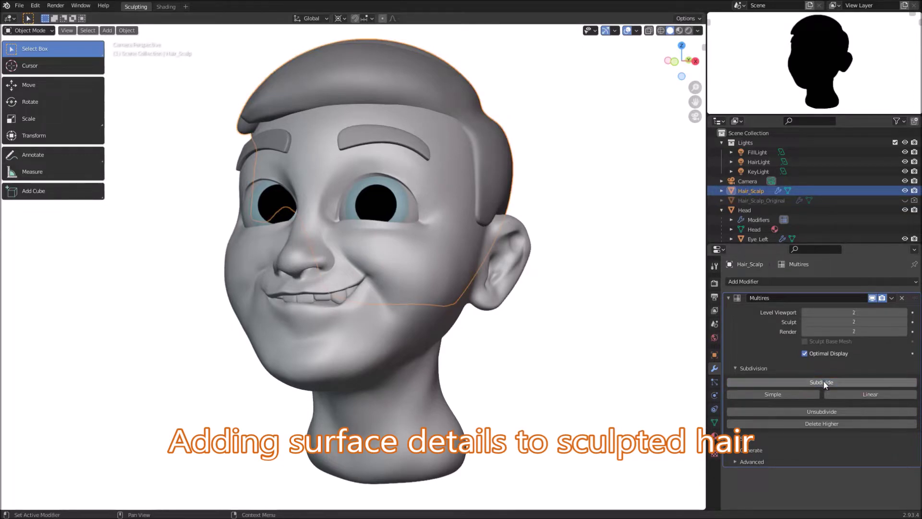
left_click(824, 382)
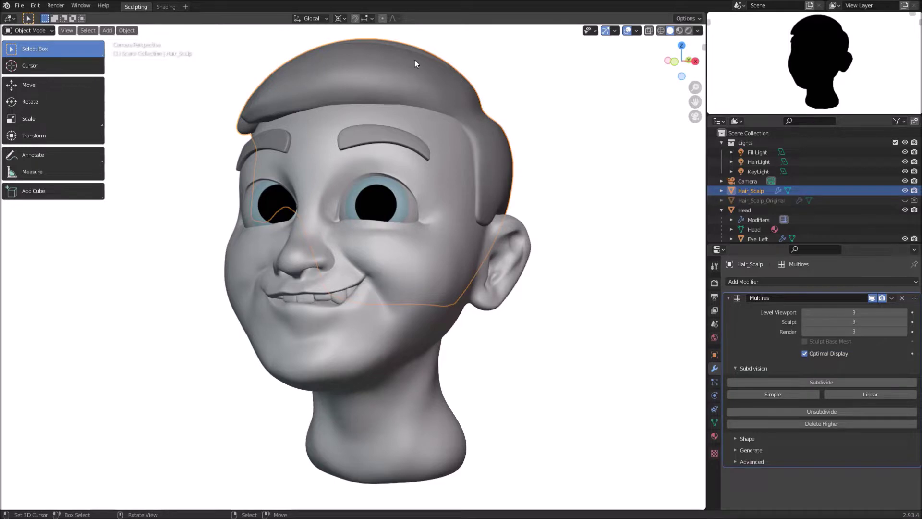
left_click(30, 31)
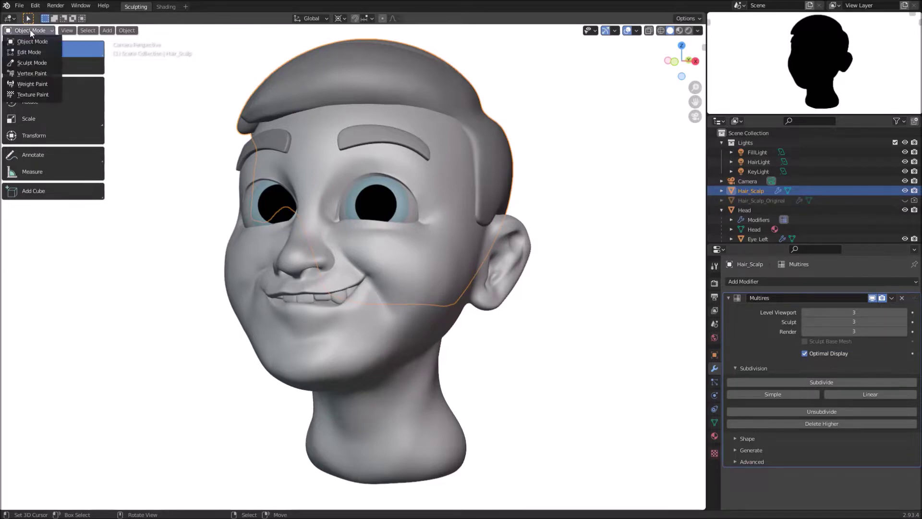
left_click(43, 67)
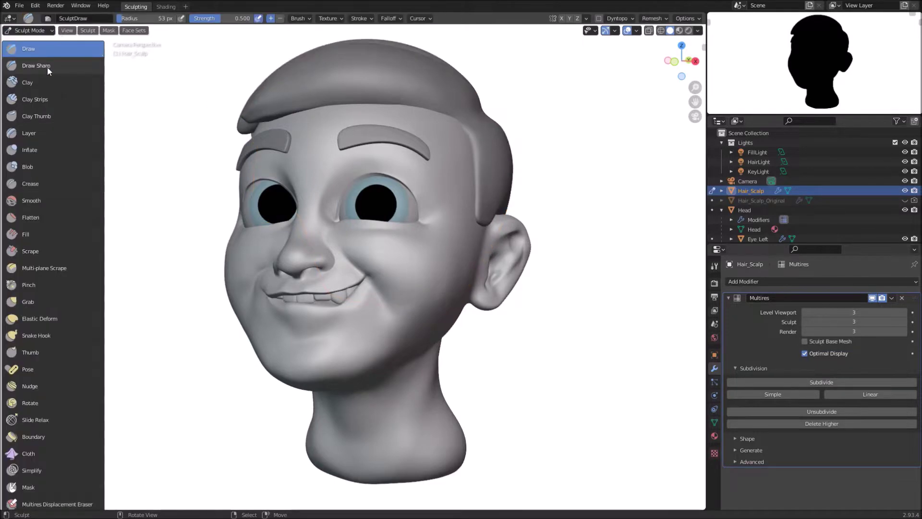
left_click(686, 18)
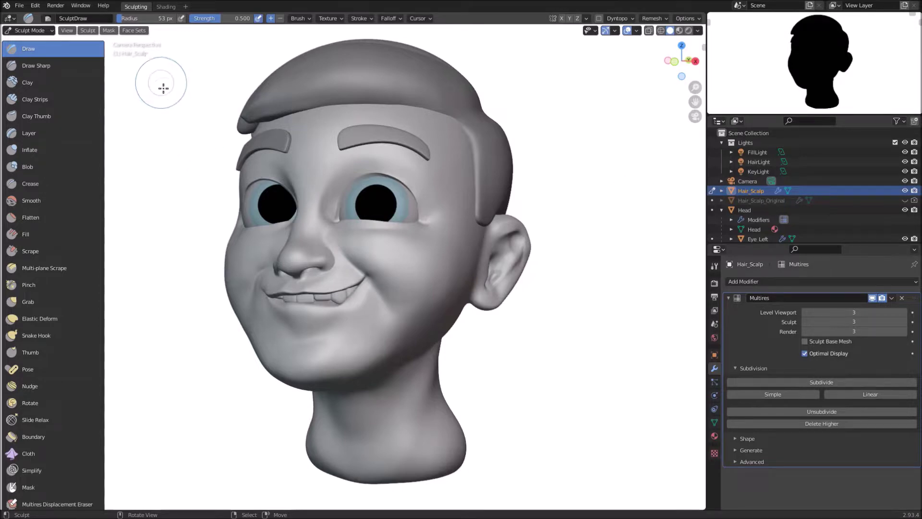
- Choose the Clay brush for working on the back of the hair and set its strength to 0.750
mouse_move(568, 199)
middle_mouse_down()
mouse_move(456, 192)
mouse_move(302, 158)
mouse_move(349, 176)
middle_mouse_up()
scroll(349, 177, "up", 4)
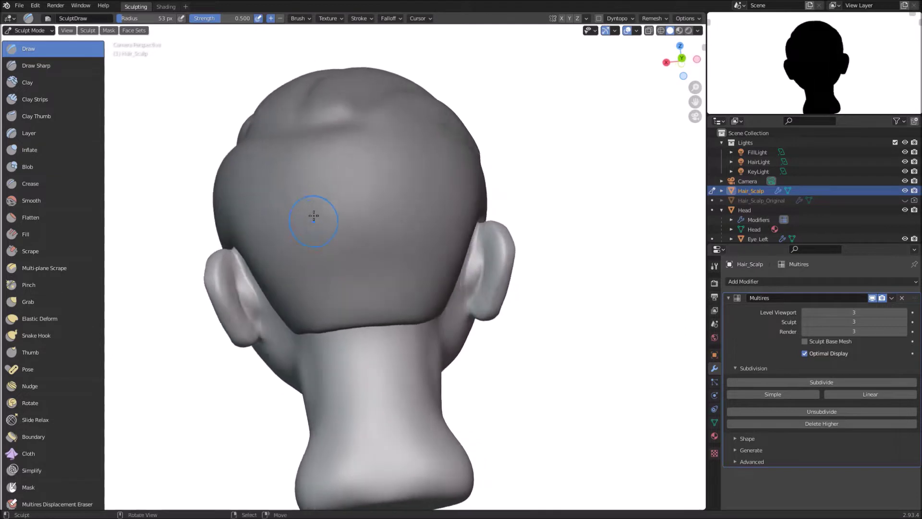
middle_click_drag(554, 174, 321, 222)
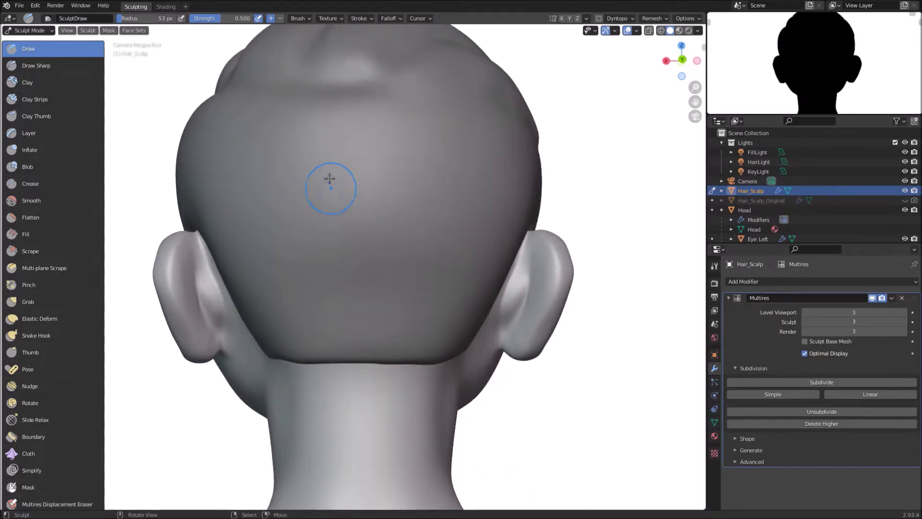
left_click(44, 85)
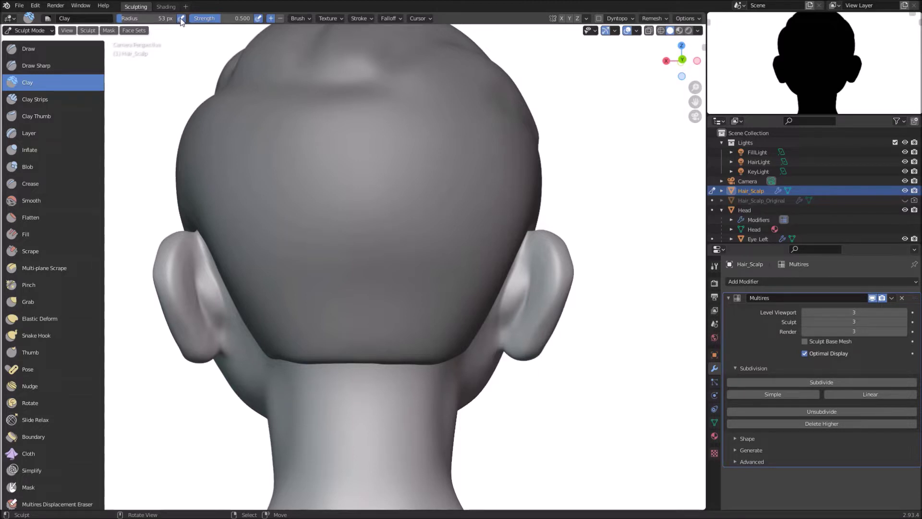
left_click(235, 20)
key("Return")
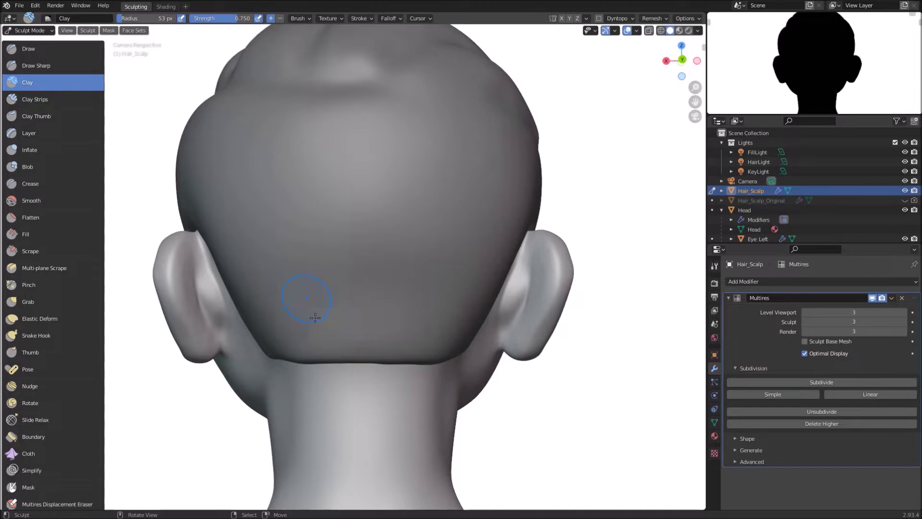
- Try a narrow Clay stroke from the nape hairline up the back of the hair, and undo it
mouse_move(390, 242)
middle_mouse_down()
mouse_move(387, 173)
mouse_move(360, 181)
middle_mouse_up()
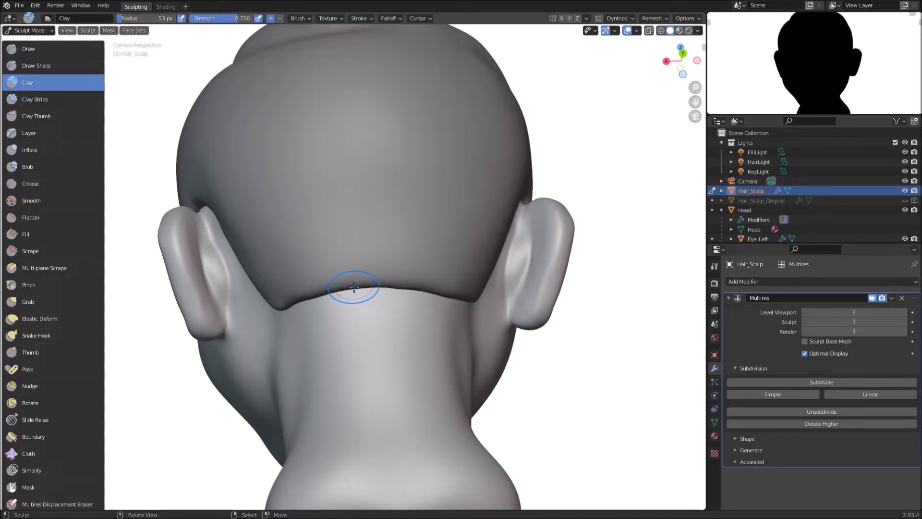
left_click_drag(354, 288, 354, 287)
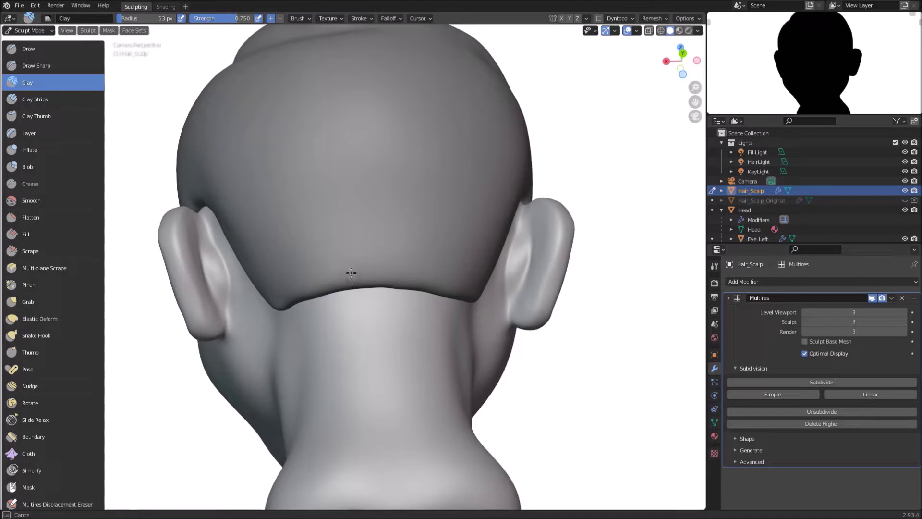
mouse_move(346, 244)
left_mouse_down()
mouse_move(337, 226)
mouse_move(338, 137)
left_mouse_up()
mouse_move(374, 182)
middle_mouse_down()
mouse_move(387, 191)
mouse_move(370, 215)
middle_mouse_up()
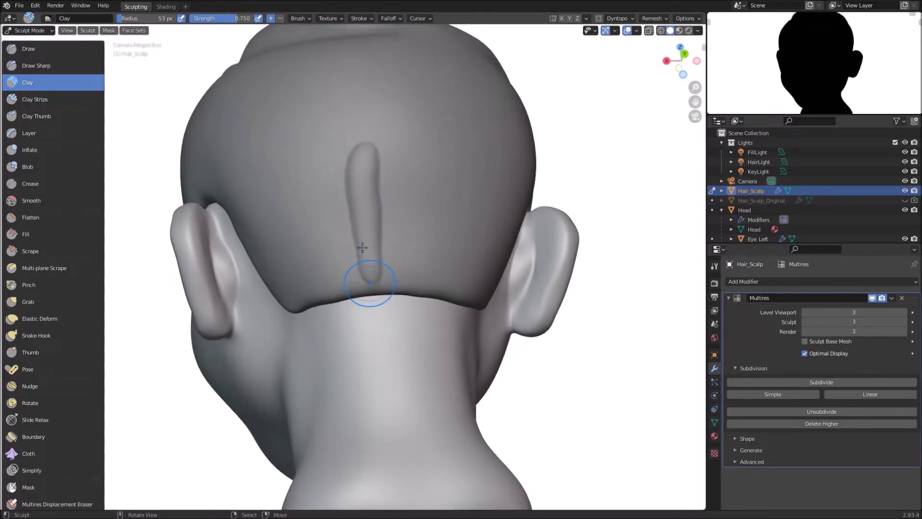
key("ctrl+z")
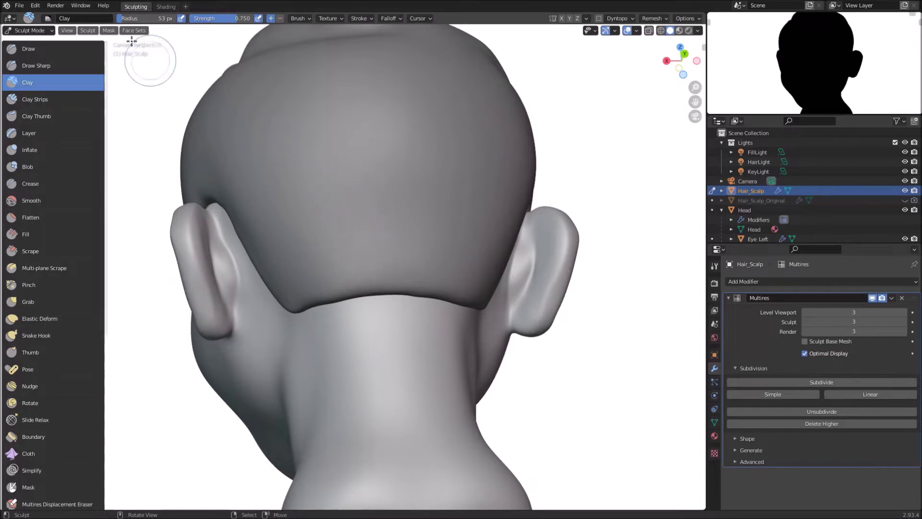
- Set the Clay brush radius to 135 px and sculpt a broad hair clump from the nape hairline up the back of the head
key("f")
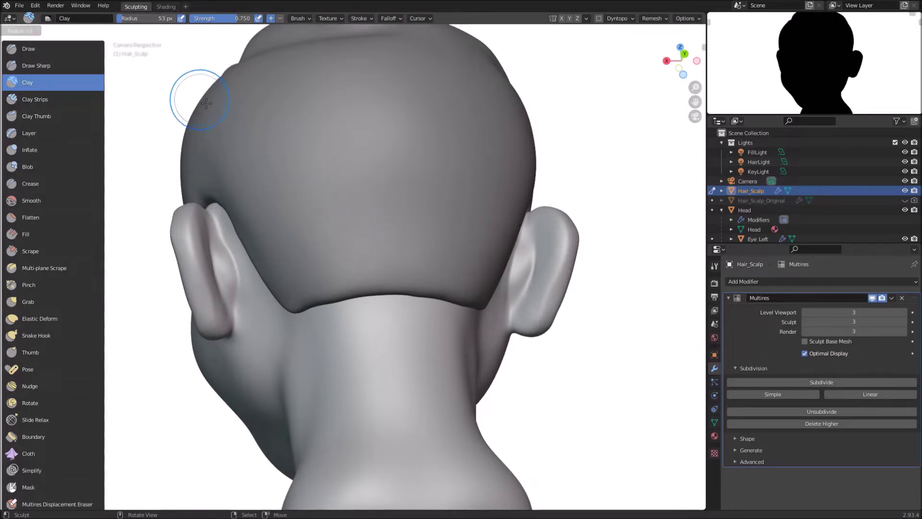
left_click(229, 102)
key("f")
left_click(212, 81)
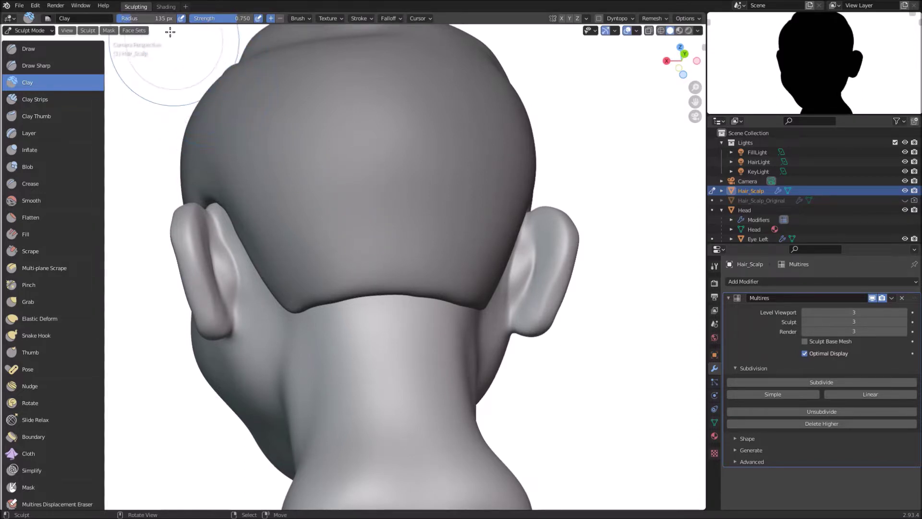
middle_click_drag(445, 264, 361, 253)
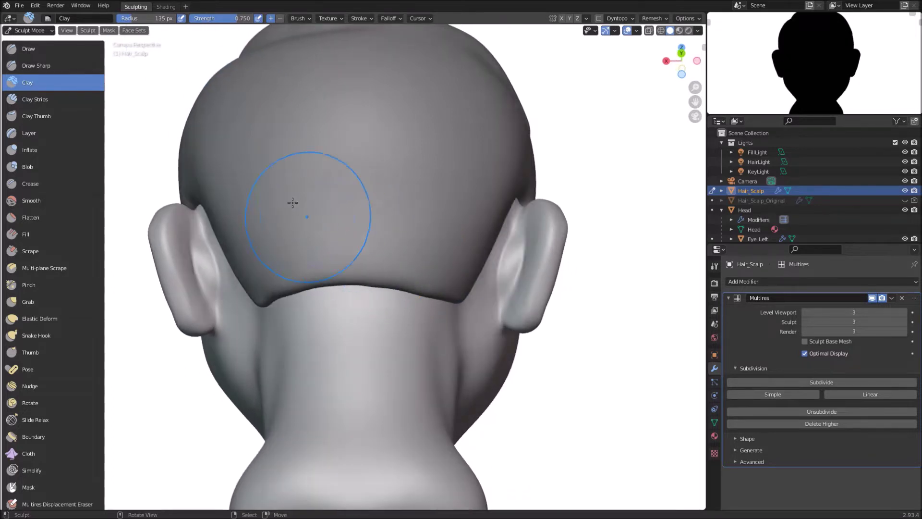
middle_click_drag(292, 202, 313, 211)
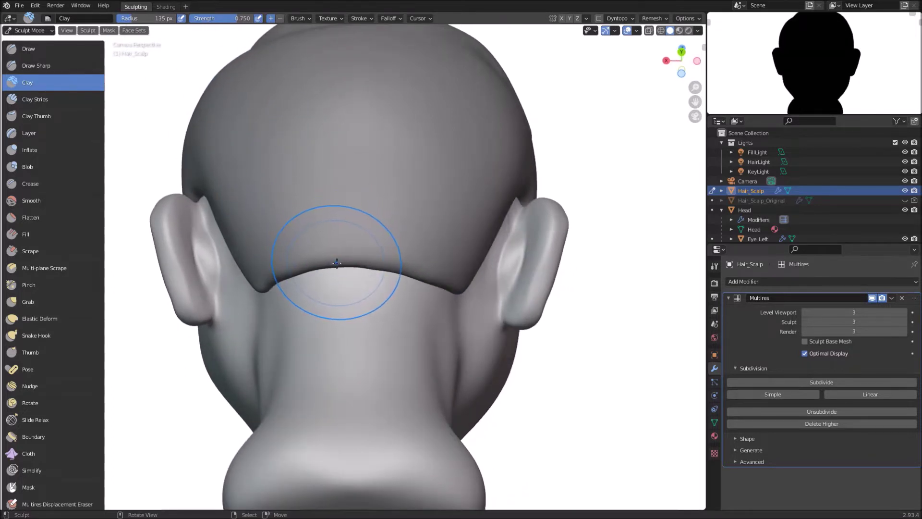
left_click_drag(336, 264, 297, 101)
mouse_move(288, 174)
middle_mouse_down()
mouse_move(304, 264)
mouse_move(352, 200)
mouse_move(408, 201)
mouse_move(434, 181)
mouse_move(387, 165)
middle_mouse_up()
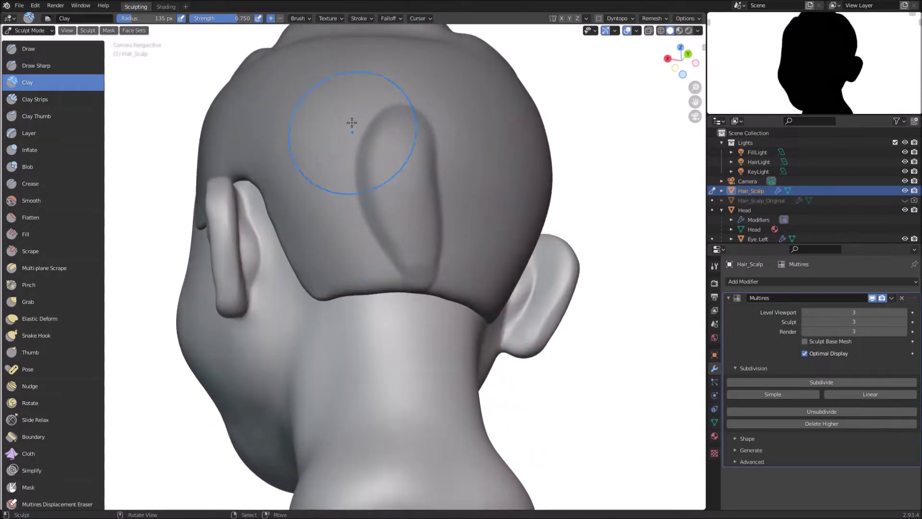
- Sculpt a row of side-by-side Clay clumps along the lower hairline, around the back to behind both ears, and save the file
mouse_move(352, 123)
middle_mouse_down()
mouse_move(331, 144)
mouse_move(319, 124)
mouse_move(336, 175)
middle_mouse_up()
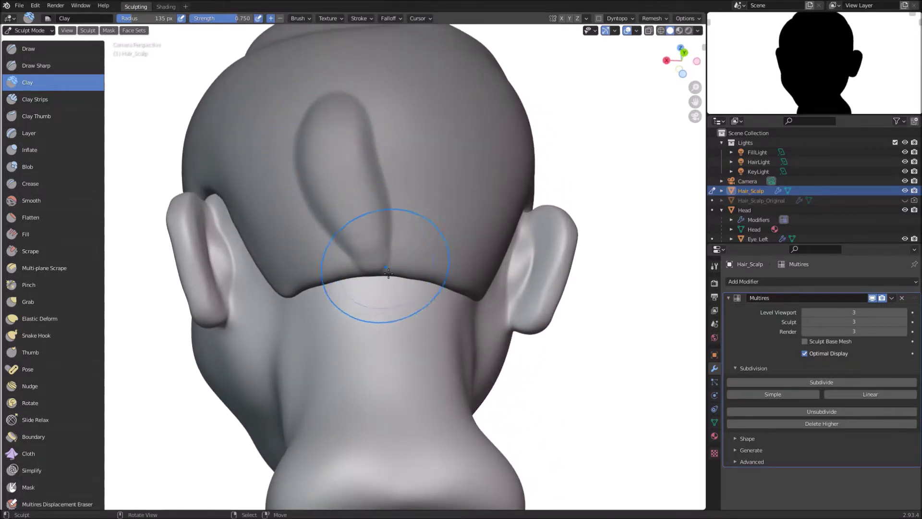
mouse_move(330, 93)
middle_mouse_down()
mouse_move(305, 155)
mouse_move(308, 211)
mouse_move(349, 255)
middle_mouse_up()
mouse_move(368, 287)
middle_mouse_down()
mouse_move(360, 117)
mouse_move(335, 158)
mouse_move(372, 262)
mouse_move(412, 279)
middle_mouse_up()
mouse_move(368, 145)
middle_mouse_down()
mouse_move(370, 196)
mouse_move(329, 154)
mouse_move(340, 220)
mouse_move(323, 216)
middle_mouse_up()
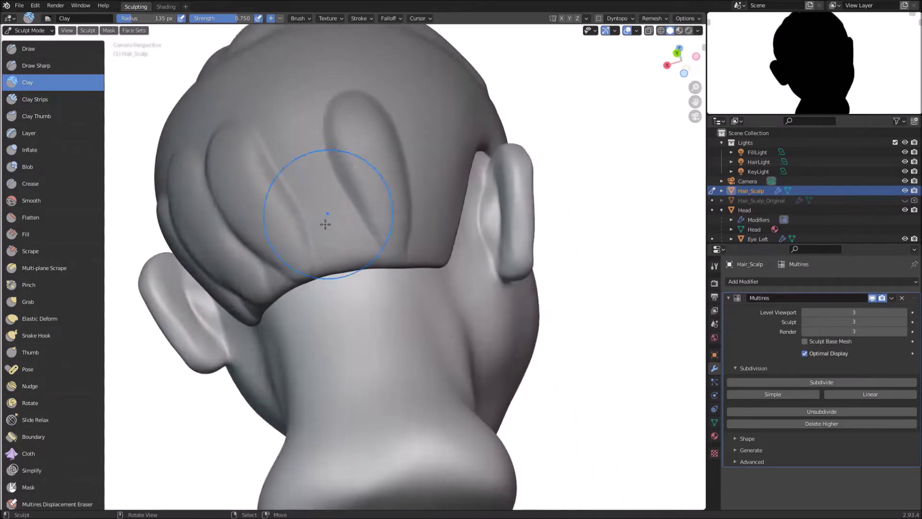
middle_click_drag(296, 138, 328, 250)
mouse_move(342, 105)
middle_mouse_down()
mouse_move(350, 237)
mouse_move(309, 165)
middle_mouse_up()
mouse_move(294, 92)
middle_mouse_down()
mouse_move(354, 189)
mouse_move(390, 165)
mouse_move(372, 128)
middle_mouse_up()
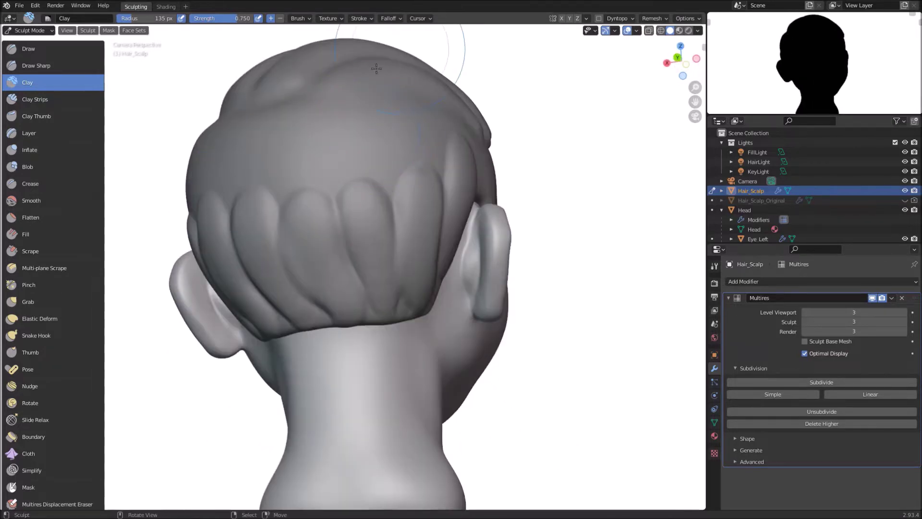
mouse_move(382, 169)
middle_mouse_down()
mouse_move(418, 171)
mouse_move(425, 309)
mouse_move(360, 206)
middle_mouse_up()
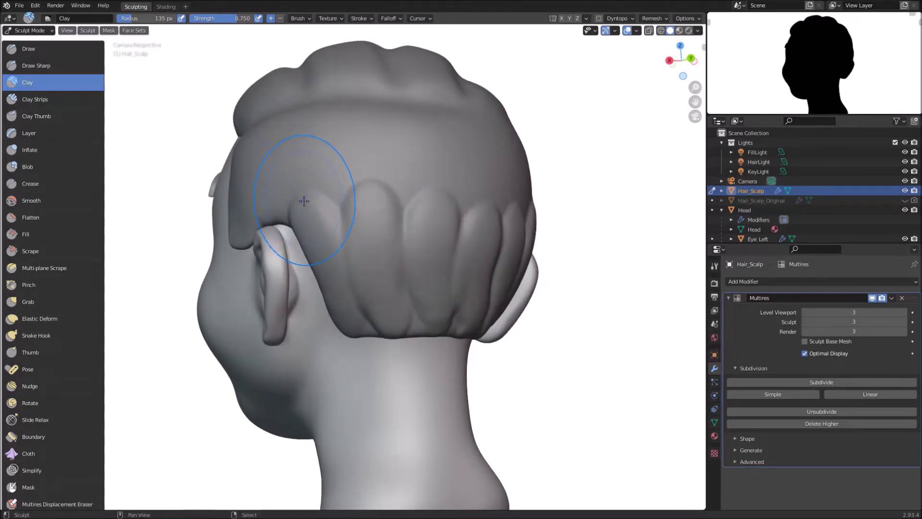
key("ctrl+s")
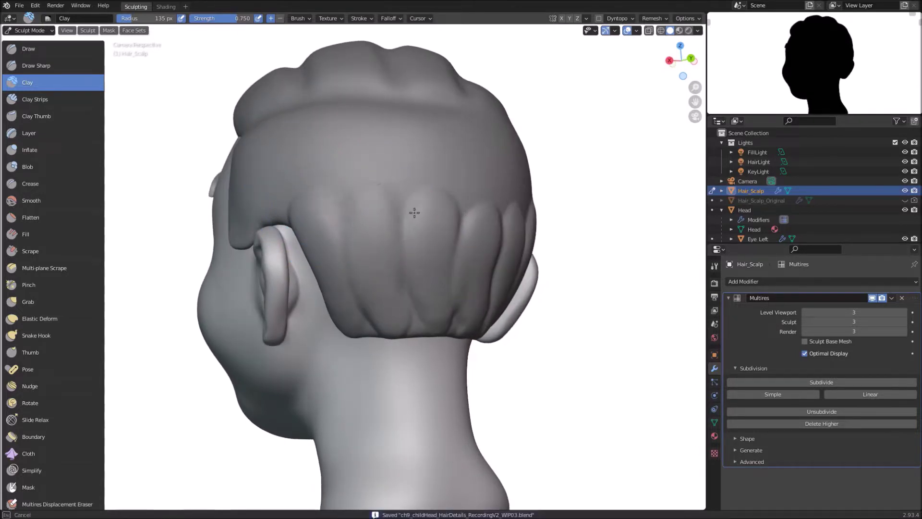
- Smooth the upper ends of the lower row of clumps into the scalp around the back of the head
middle_click_drag(416, 134, 373, 181)
middle_click_drag(416, 134, 299, 261)
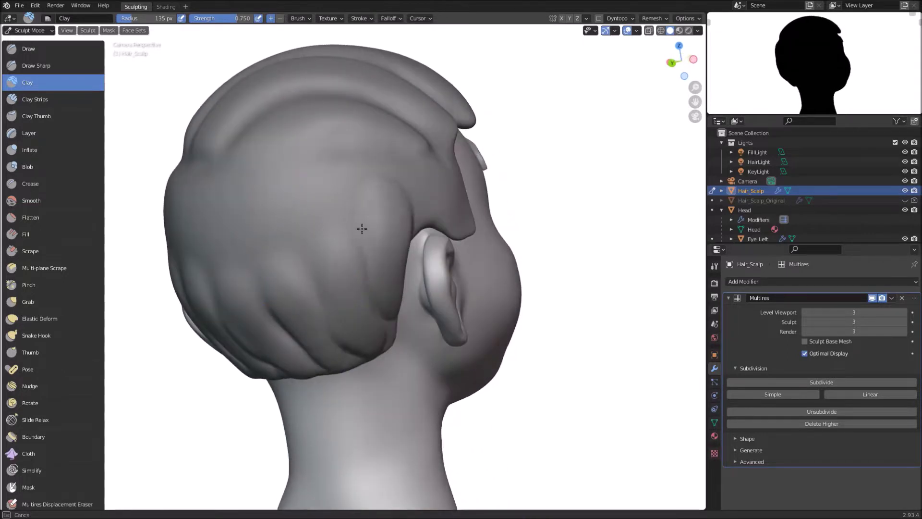
middle_click_drag(271, 269, 438, 144)
middle_click_drag(362, 197, 406, 181)
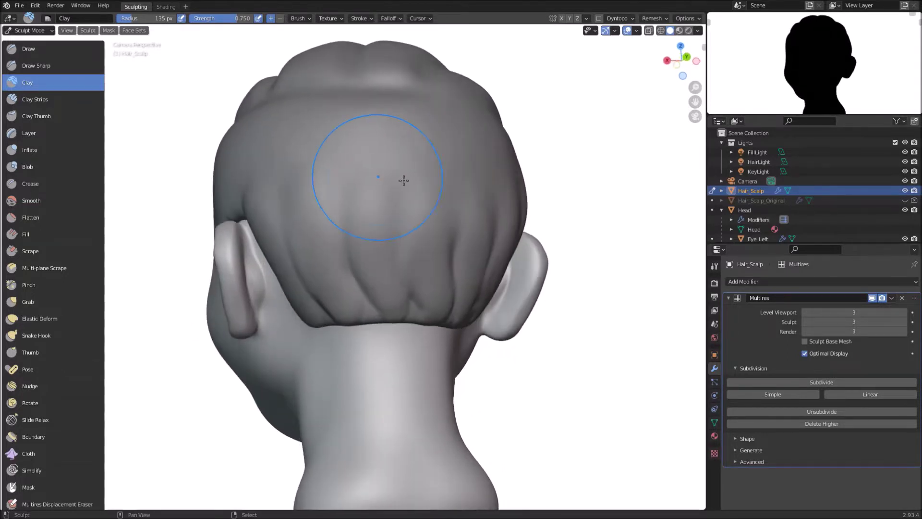
- Sculpt a second row of overlapping clumps above the lower row across the back of the head, and save the file
mouse_move(293, 199)
middle_mouse_down()
mouse_move(346, 118)
mouse_move(334, 185)
mouse_move(375, 123)
mouse_move(433, 154)
mouse_move(381, 202)
mouse_move(365, 175)
mouse_move(324, 199)
mouse_move(343, 207)
mouse_move(331, 255)
middle_mouse_up()
key("ctrl+s")
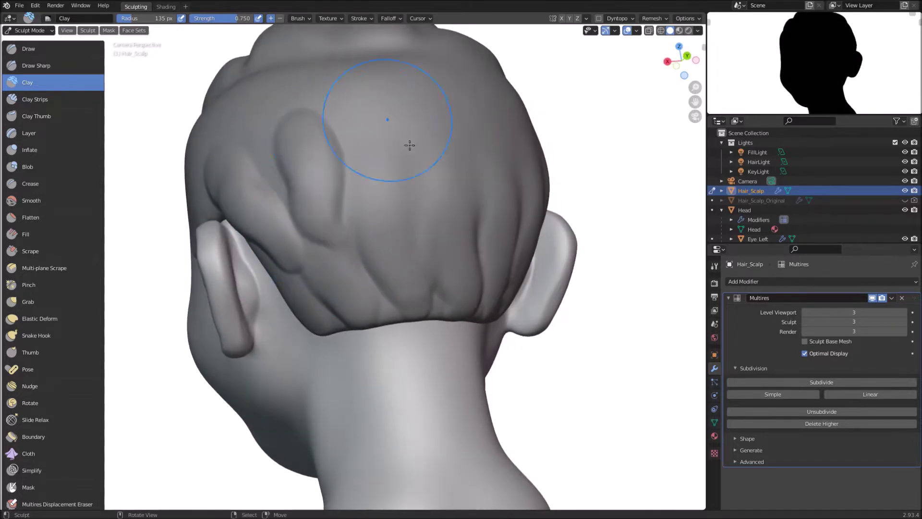
mouse_move(410, 145)
middle_mouse_down()
mouse_move(296, 260)
mouse_move(323, 208)
mouse_move(286, 159)
mouse_move(306, 212)
mouse_move(251, 181)
mouse_move(305, 239)
middle_mouse_up()
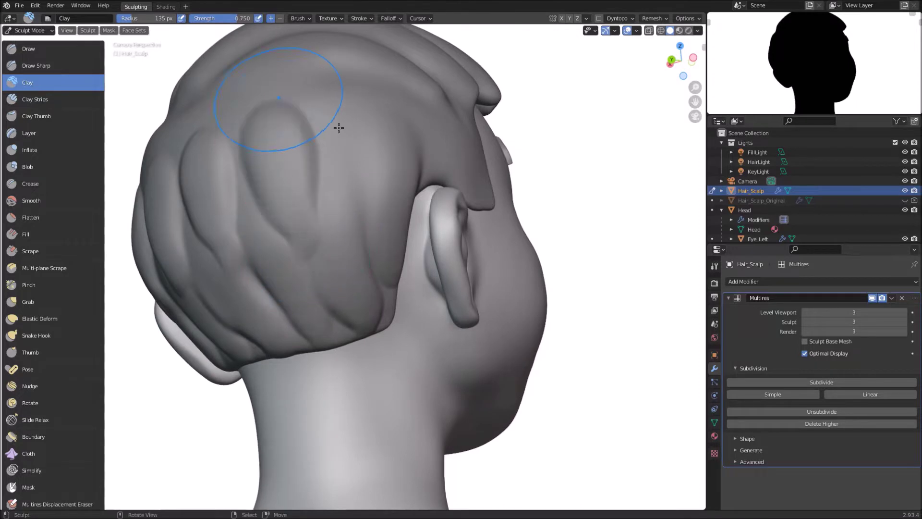
middle_click_drag(286, 98, 271, 221)
middle_click_drag(345, 120, 288, 217)
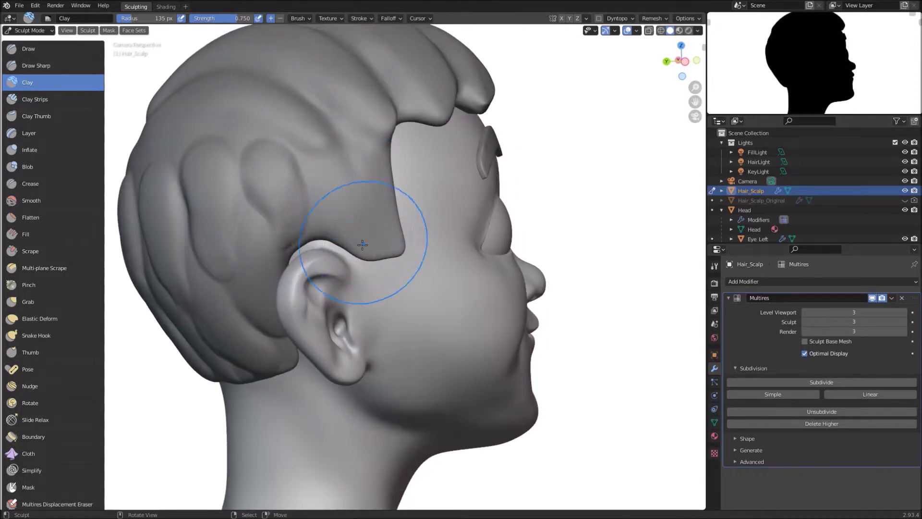
- Sculpt Clay clumps over the sideburns and the hair above the ears, and save the file
mouse_move(363, 245)
middle_mouse_down()
mouse_move(324, 228)
mouse_move(374, 182)
mouse_move(337, 239)
middle_mouse_up()
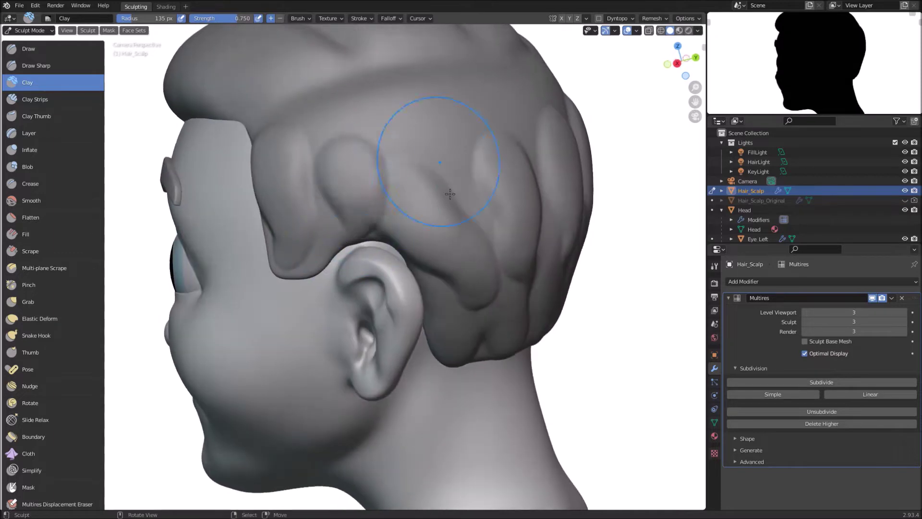
middle_click_drag(450, 194, 306, 165)
key("ctrl+s")
- Smooth the upper ends of the second row of clumps into the surrounding hair, keeping the brush radius at 135 px
middle_click_drag(437, 130, 317, 221)
mouse_move(363, 182)
middle_mouse_down()
mouse_move(319, 189)
mouse_move(374, 197)
mouse_move(422, 186)
mouse_move(463, 134)
mouse_move(402, 140)
mouse_move(418, 196)
mouse_move(329, 200)
mouse_move(381, 189)
mouse_move(294, 139)
mouse_move(302, 139)
middle_mouse_up()
key("bracketleft")
key("bracketleft")
key("bracketleft")
key("bracketleft")
key("bracketleft")
mouse_move(377, 155)
middle_mouse_down()
mouse_move(310, 182)
mouse_move(428, 275)
mouse_move(226, 268)
mouse_move(534, 243)
mouse_move(571, 214)
mouse_move(249, 264)
mouse_move(365, 293)
mouse_move(414, 326)
mouse_move(471, 272)
mouse_move(461, 240)
middle_mouse_up()
scroll(379, 253, "down", 3)
key("f")
left_click(294, 169)
middle_click_drag(295, 169, 290, 125, "ctrl")
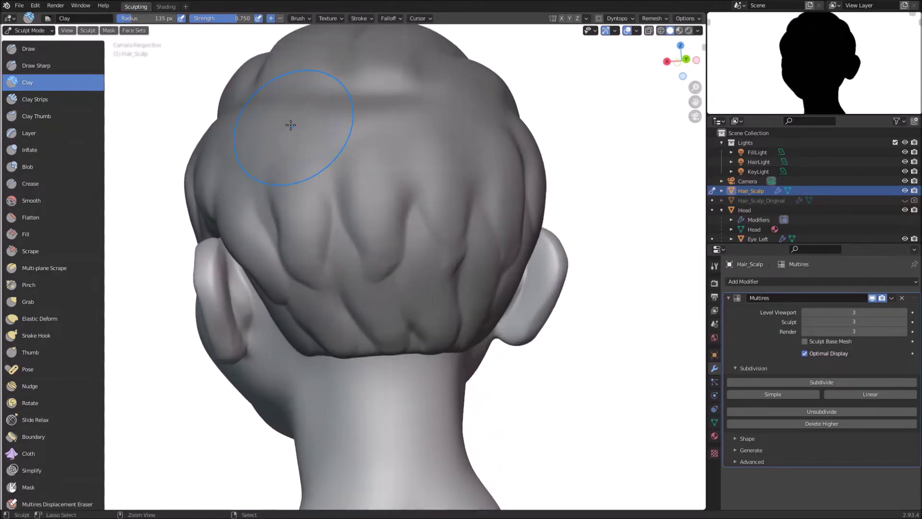
- Sculpt a third row of overlapping Clay clumps above the second row, from the left side across the back of the head
mouse_move(292, 240)
middle_mouse_down()
mouse_move(273, 206)
mouse_move(247, 216)
mouse_move(473, 248)
mouse_move(328, 193)
middle_mouse_up()
mouse_move(359, 100)
middle_mouse_down()
mouse_move(364, 212)
mouse_move(334, 255)
middle_mouse_up()
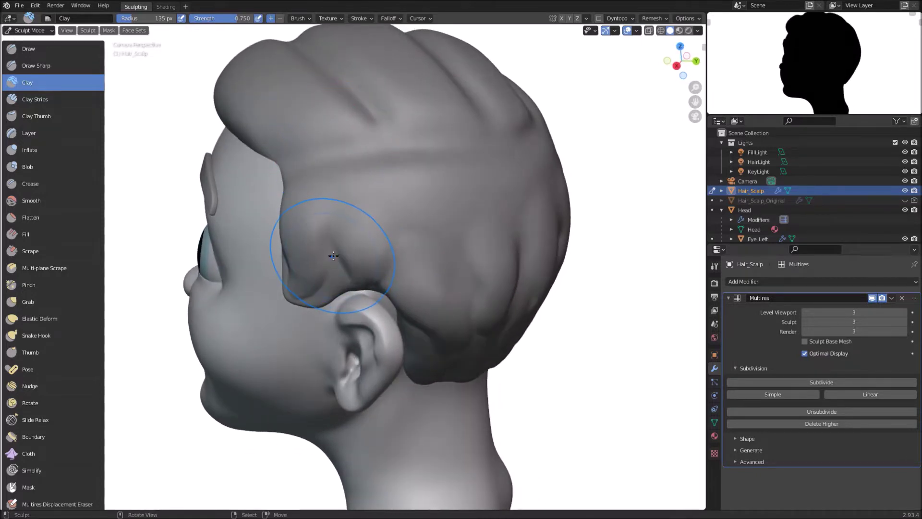
middle_click_drag(397, 134, 325, 227)
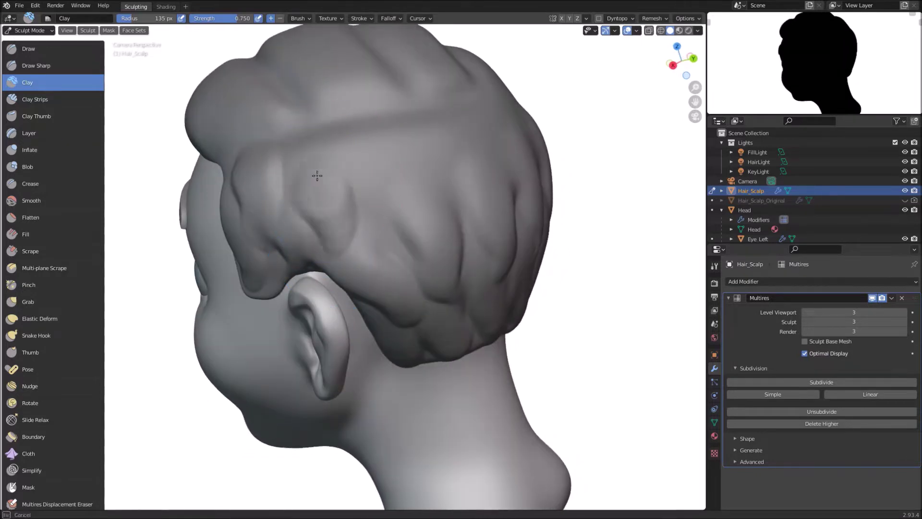
middle_click_drag(317, 176, 322, 257)
middle_click_drag(317, 161, 354, 216)
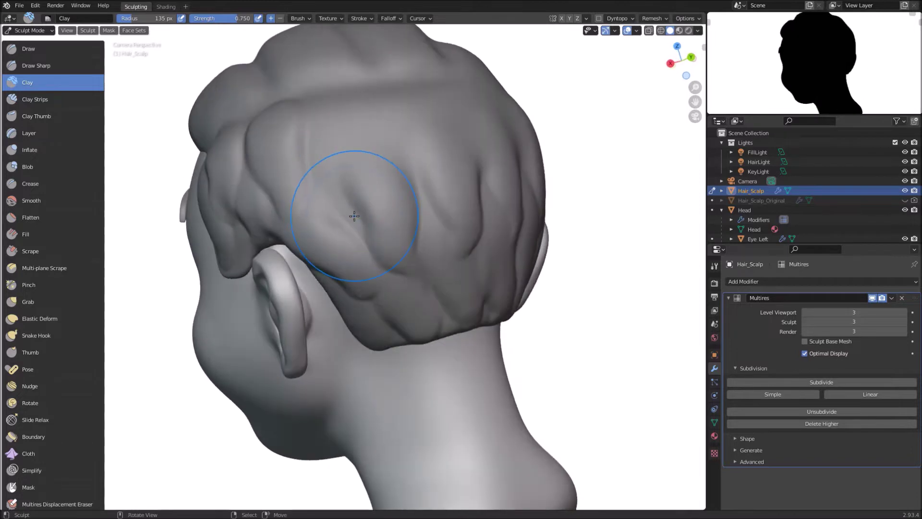
mouse_move(380, 148)
middle_mouse_down()
mouse_move(329, 253)
mouse_move(352, 202)
mouse_move(319, 185)
mouse_move(327, 215)
middle_mouse_up()
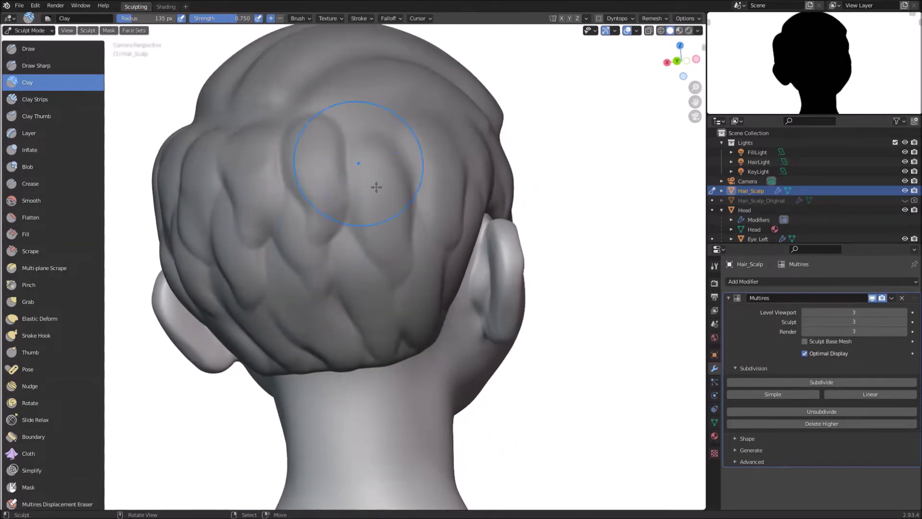
- Continue the upper row of Clay clumps around the right side of the head, above and behind the right ear
middle_click_drag(376, 187, 318, 233)
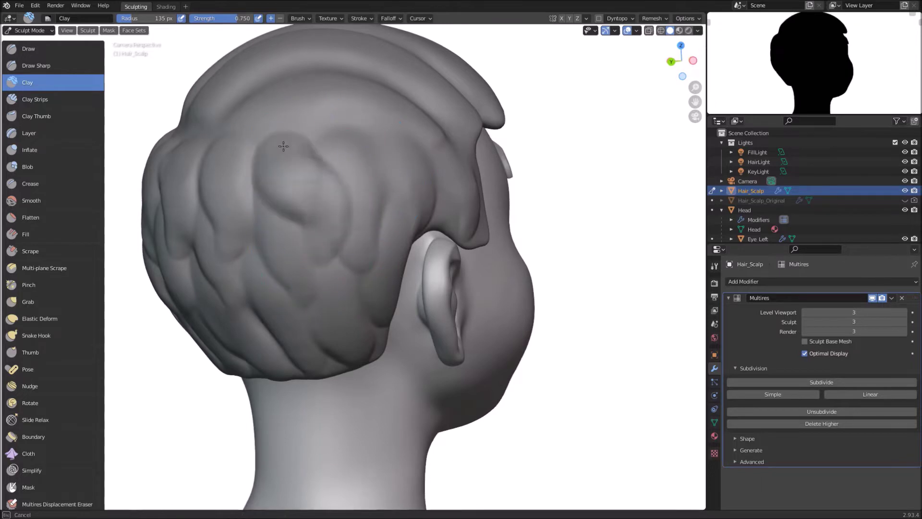
left_click_drag(283, 146, 317, 187)
mouse_move(332, 199)
middle_mouse_down()
mouse_move(435, 226)
mouse_move(221, 251)
middle_mouse_up()
middle_click_drag(279, 190, 314, 201)
middle_click_drag(391, 206, 256, 204)
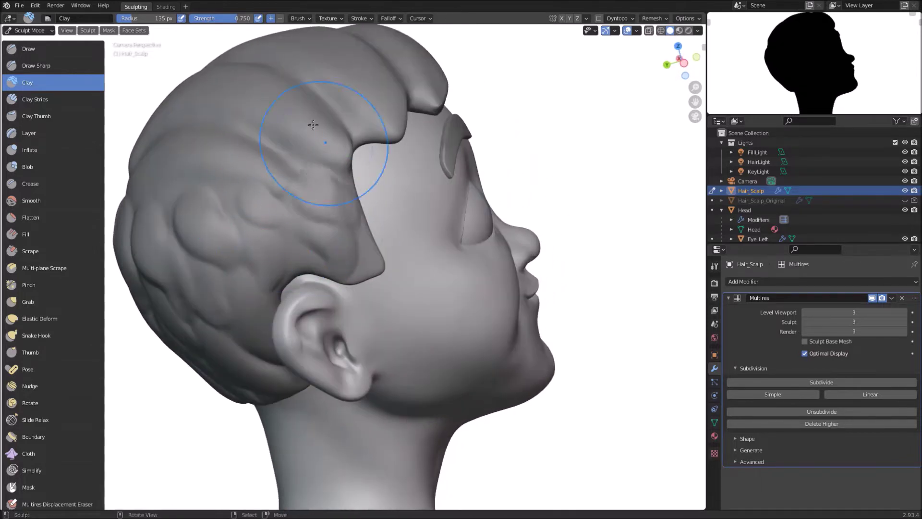
middle_click_drag(290, 243, 497, 247)
- Refine the Clay clumps above the ears and around the sideburns, and save the file
scroll(392, 144, "up", 2)
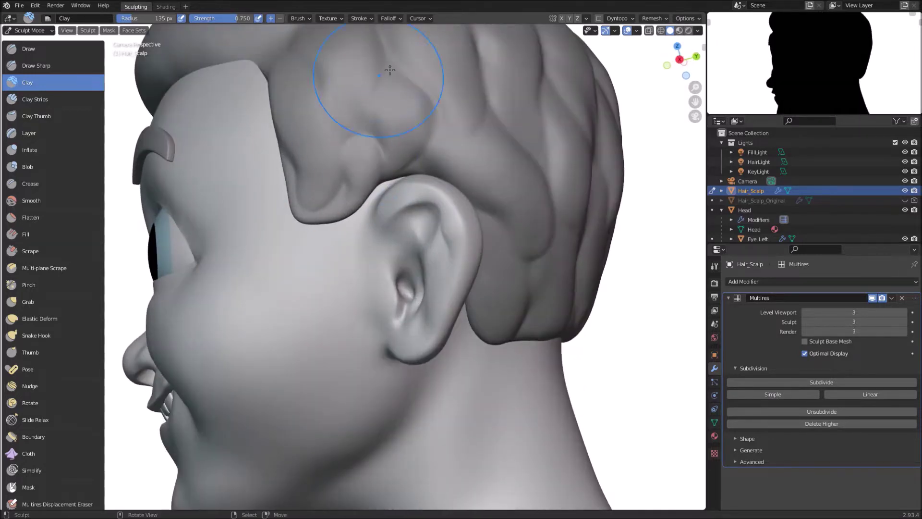
scroll(390, 70, "down", 5)
middle_click_drag(403, 144, 216, 159)
scroll(330, 147, "up", 5)
middle_click_drag(330, 148, 370, 216)
scroll(376, 203, "down", 5)
scroll(371, 216, "up", 4)
scroll(331, 216, "down", 6)
middle_click_drag(298, 216, 543, 245)
key("ctrl+s")
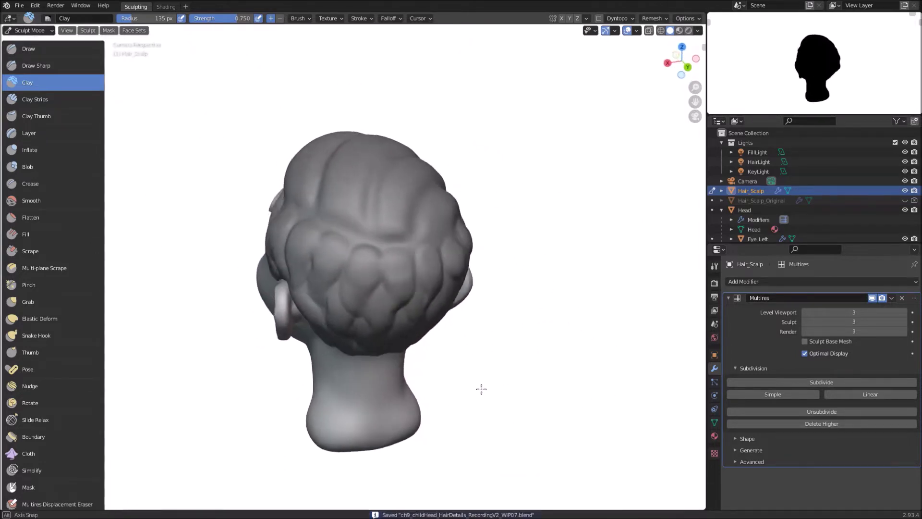
- Define the clumps on the back of the head and behind the ears with the Clay brush at an 80 px radius
scroll(395, 246, "up", 6)
middle_click_drag(331, 208, 350, 233)
scroll(350, 233, "up", 3)
mouse_move(303, 259)
middle_mouse_down()
mouse_move(369, 206)
mouse_move(295, 241)
mouse_move(308, 226)
mouse_move(467, 309)
mouse_move(365, 315)
middle_mouse_up()
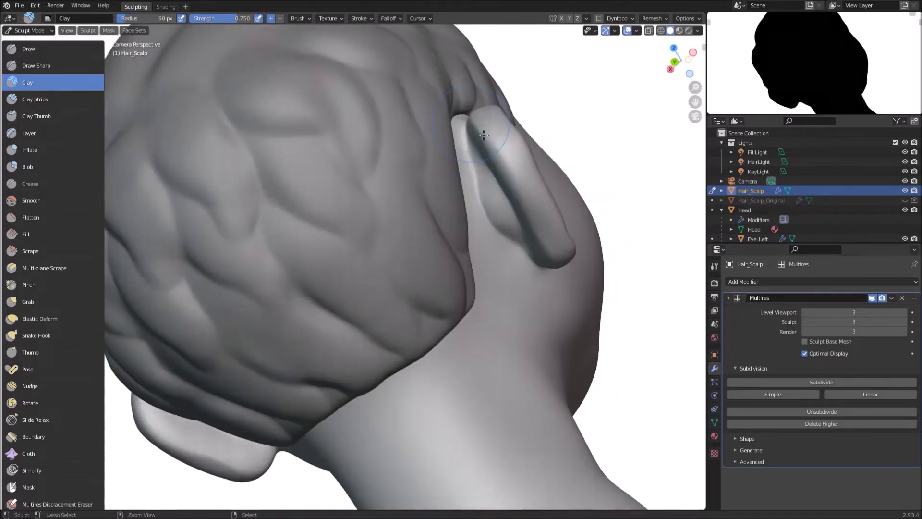
scroll(352, 320, "down", 6)
middle_click_drag(440, 227, 474, 241)
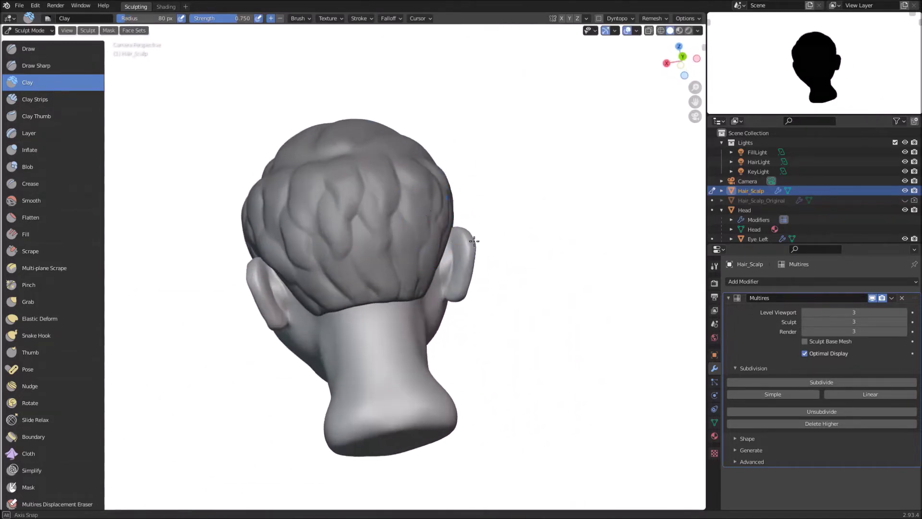
middle_click_drag(637, 219, 502, 264)
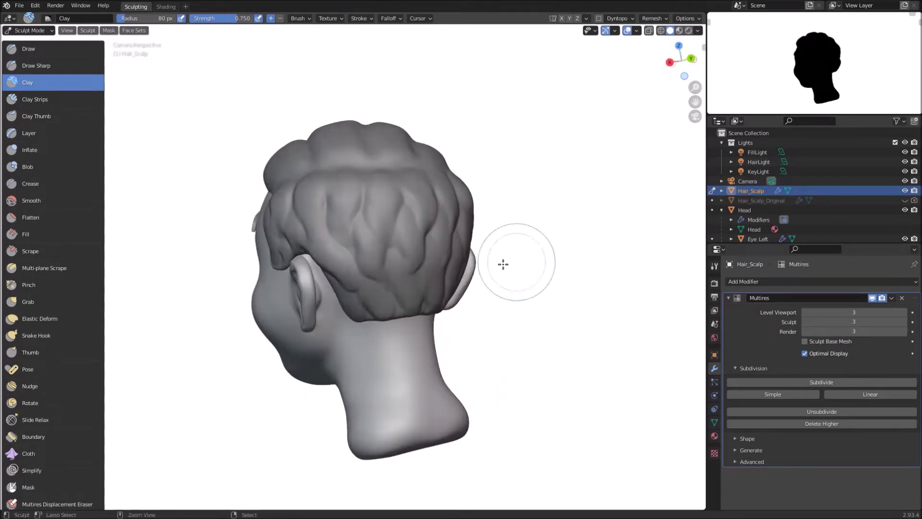
scroll(503, 264, "up", 4)
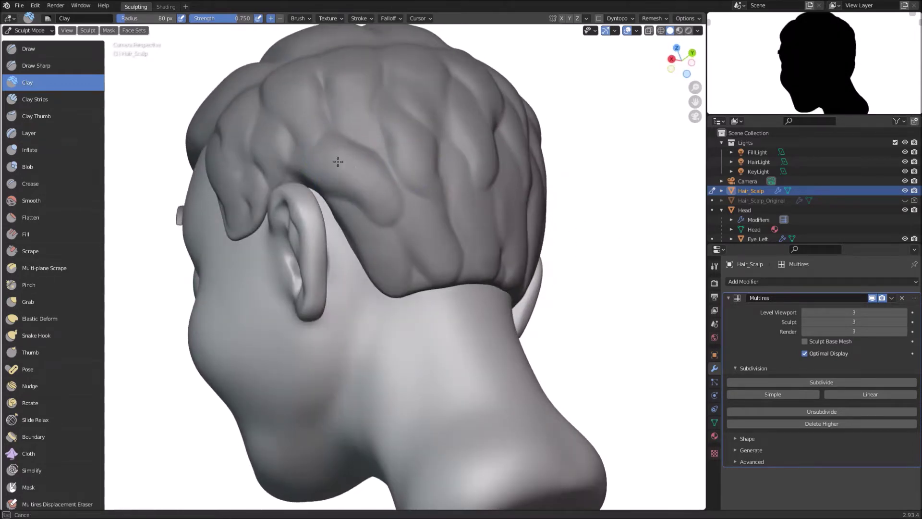
- Adjust the outer shape of the hair with the Grab brush at a radius of 117 px, and save the file
mouse_move(337, 161)
middle_mouse_down()
mouse_move(216, 207)
mouse_move(174, 235)
mouse_move(140, 212)
middle_mouse_up()
key("g")
key("f")
left_click(130, 211)
left_click_drag(166, 206, 180, 204)
middle_click_drag(192, 197, 336, 146)
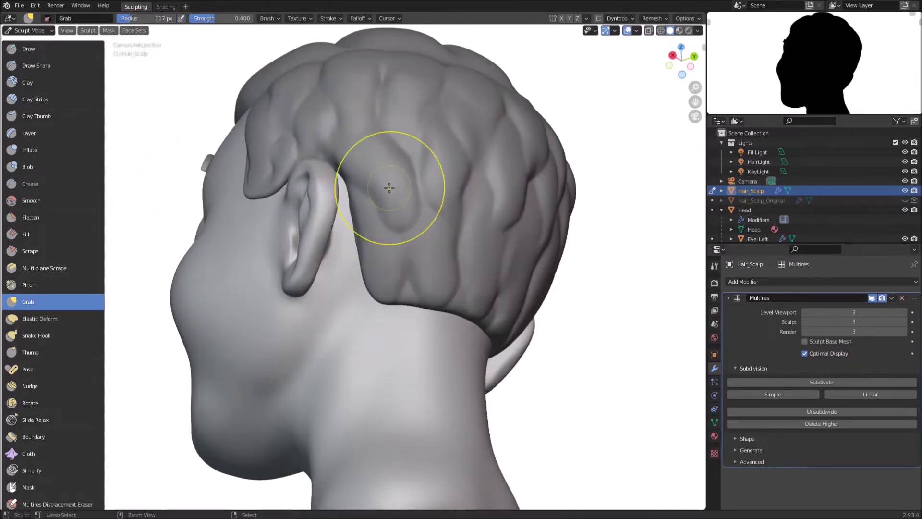
middle_click_drag(389, 187, 411, 370)
key("ctrl+s")
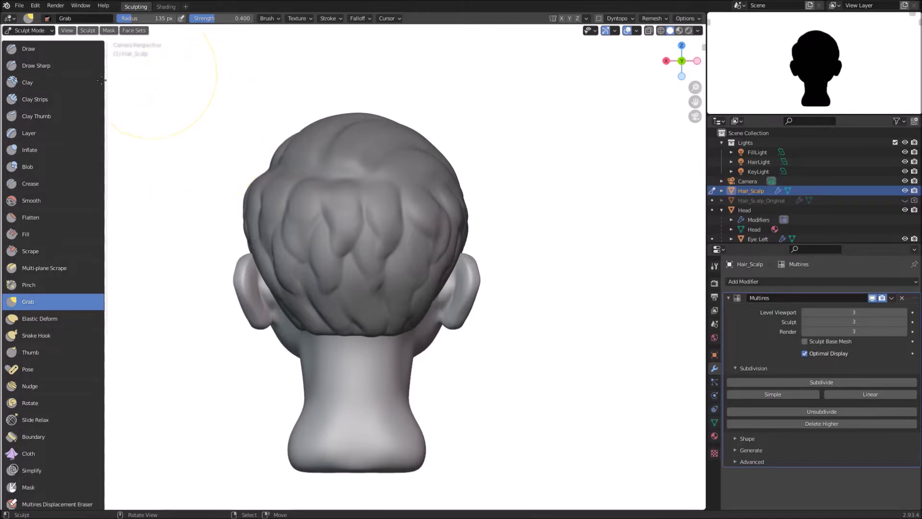
- Choose the Draw Sharp brush and enable Stabilize Stroke for it
left_click(40, 65)
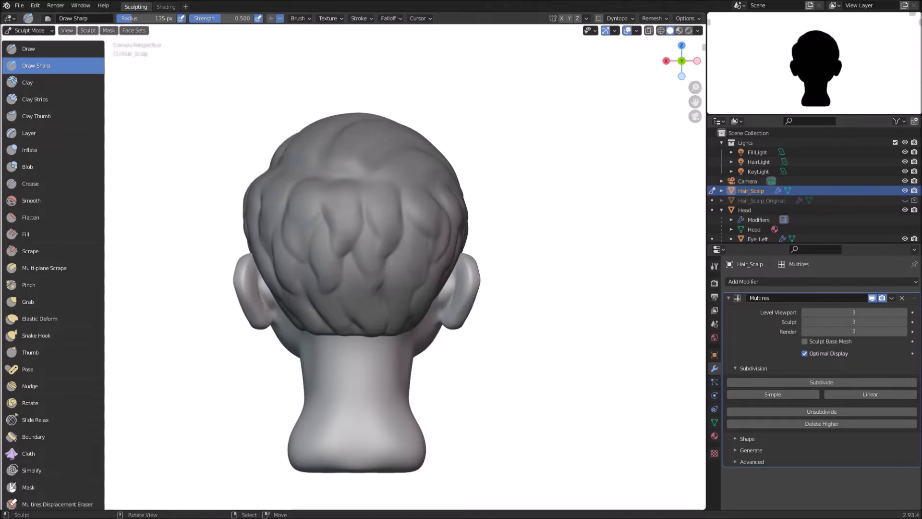
left_click(358, 19)
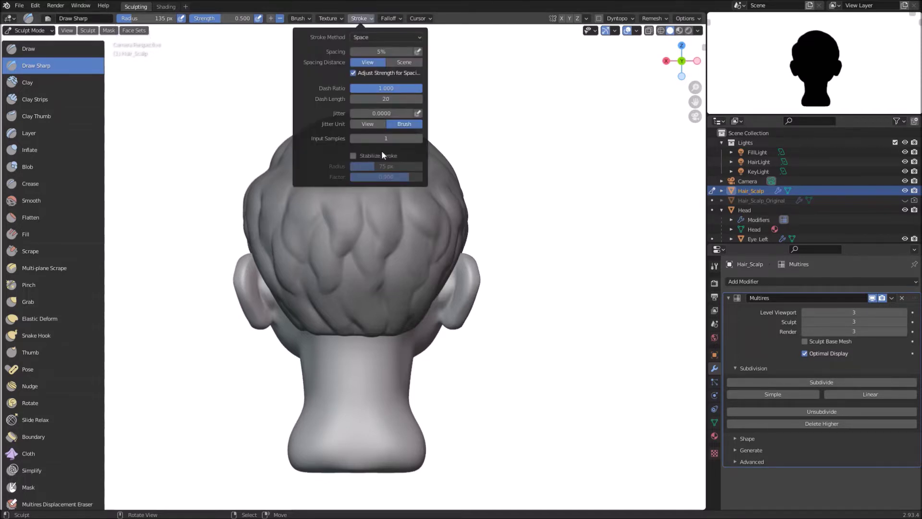
left_click(354, 155)
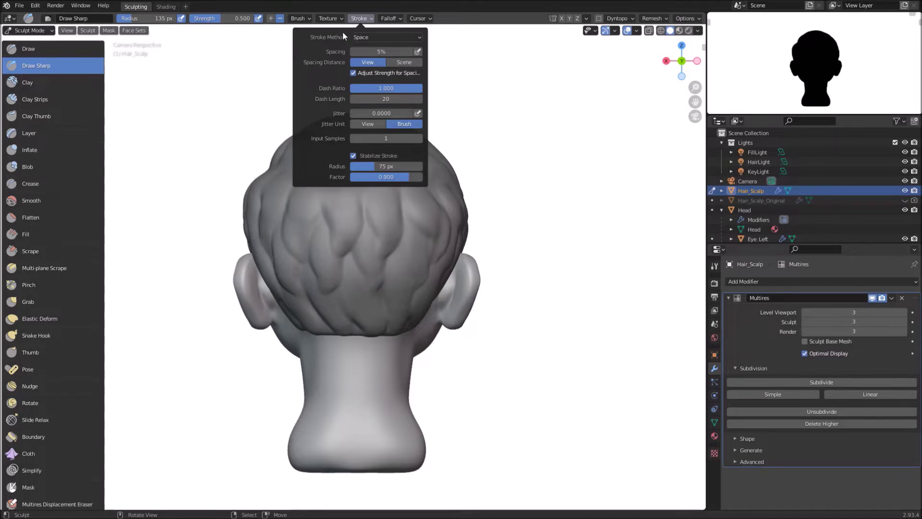
- Try carving a groove between the upper back clumps with Draw Sharp at 36 px radius and strength 1.000, and undo the stroke
middle_click_drag(234, 235, 293, 234)
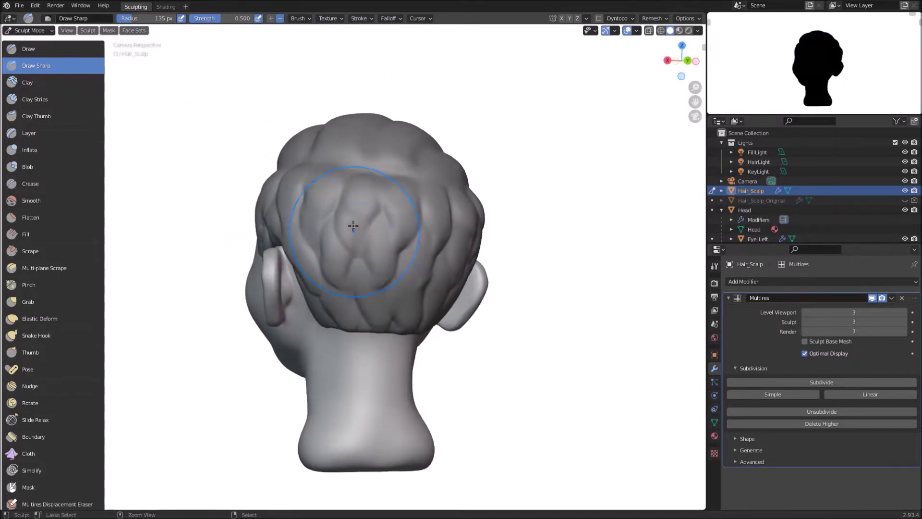
middle_click_drag(354, 226, 213, 54, "ctrl")
left_click_drag(226, 18, 264, 20)
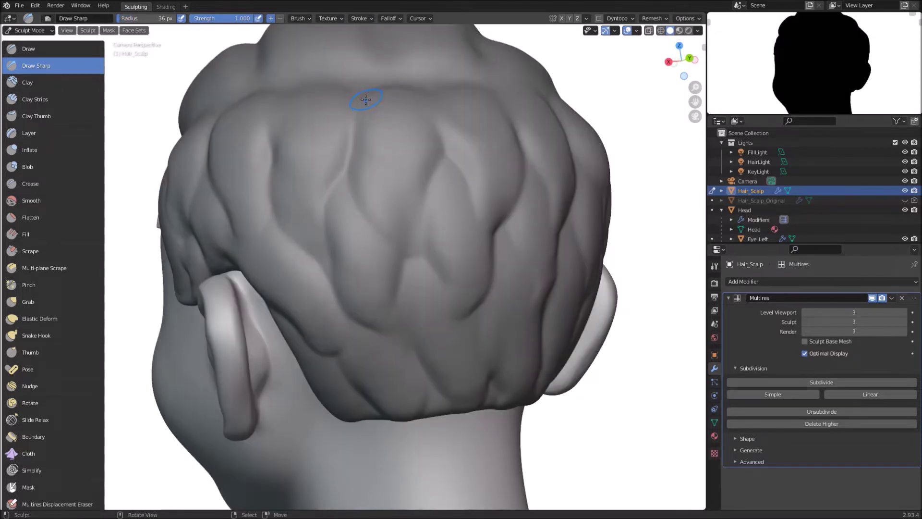
left_click_drag(367, 98, 382, 120)
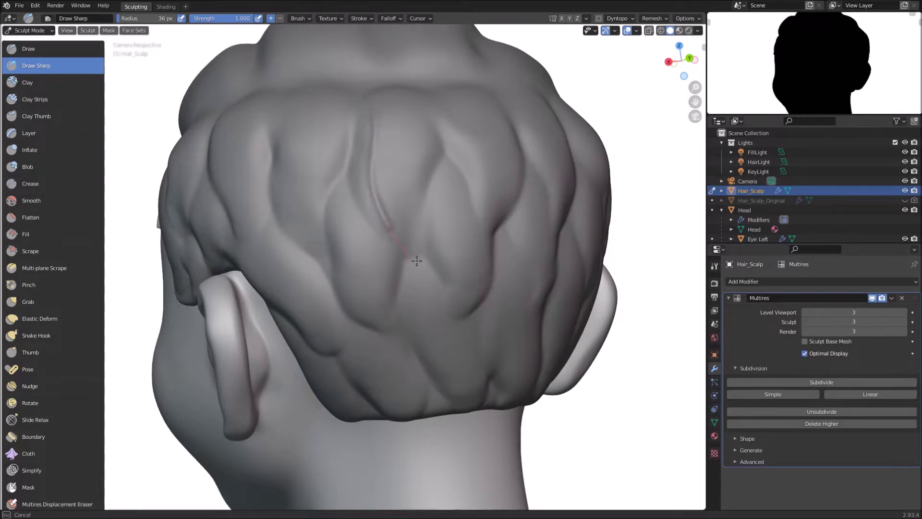
mouse_move(416, 260)
middle_mouse_down()
mouse_move(395, 128)
mouse_move(412, 127)
mouse_move(395, 136)
mouse_move(413, 156)
mouse_move(398, 157)
middle_mouse_up()
key("ctrl+z")
- Set the Draw Sharp radius to 112 px, try a groove between the upper back clumps, and undo that stroke
key("f")
left_click(432, 129)
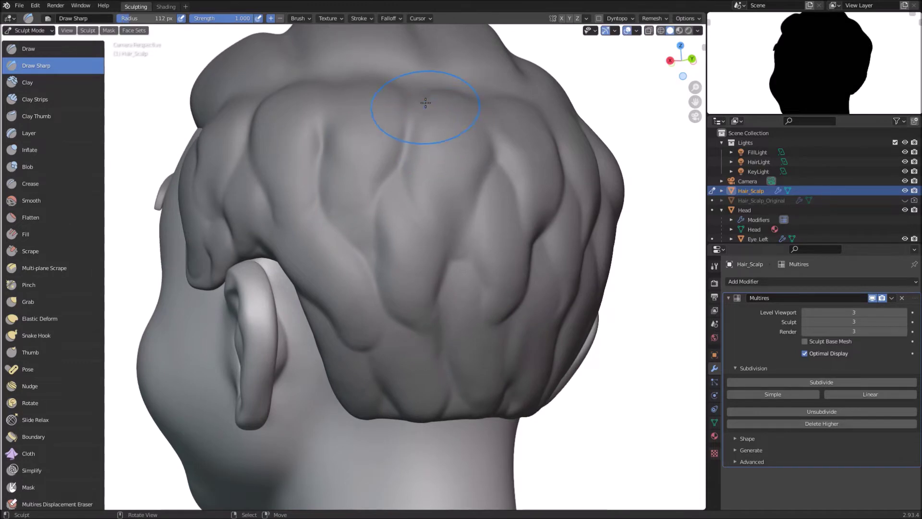
left_click_drag(429, 103, 449, 240)
mouse_move(412, 134)
middle_mouse_down()
mouse_move(370, 62)
mouse_move(419, 255)
mouse_move(365, 216)
mouse_move(355, 179)
mouse_move(373, 104)
middle_mouse_up()
key("ctrl+z")
- Set the Draw Sharp strength to 0.5 and carve a groove down between two clumps in the top row at the back
middle_click_drag(370, 165, 412, 140)
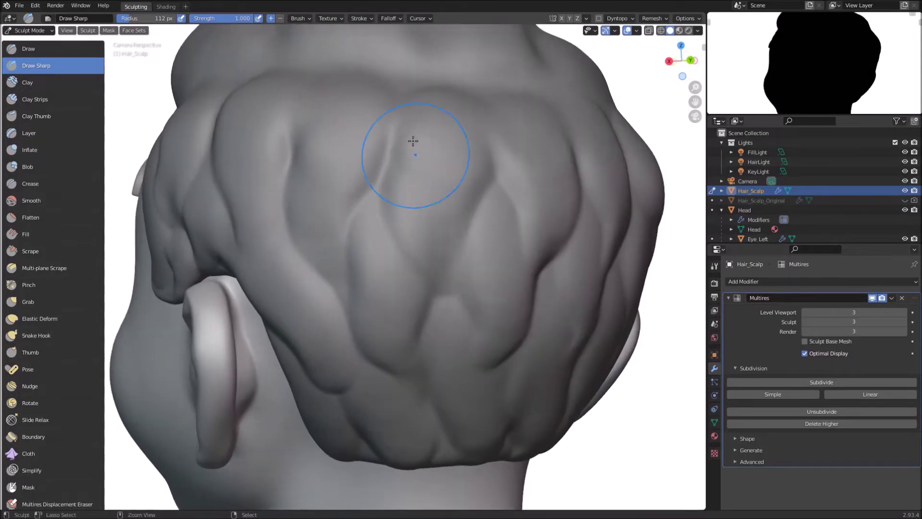
middle_click_drag(404, 103, 379, 82)
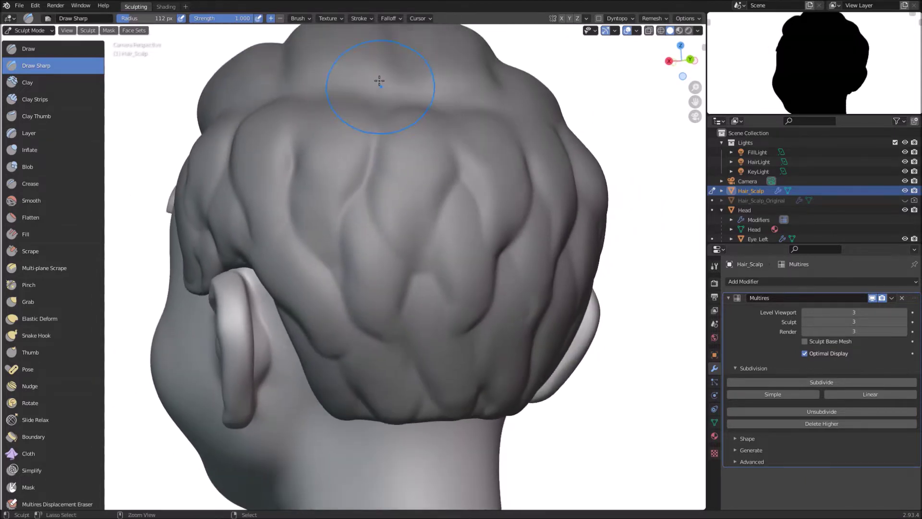
left_click_drag(224, 18, 203, 26)
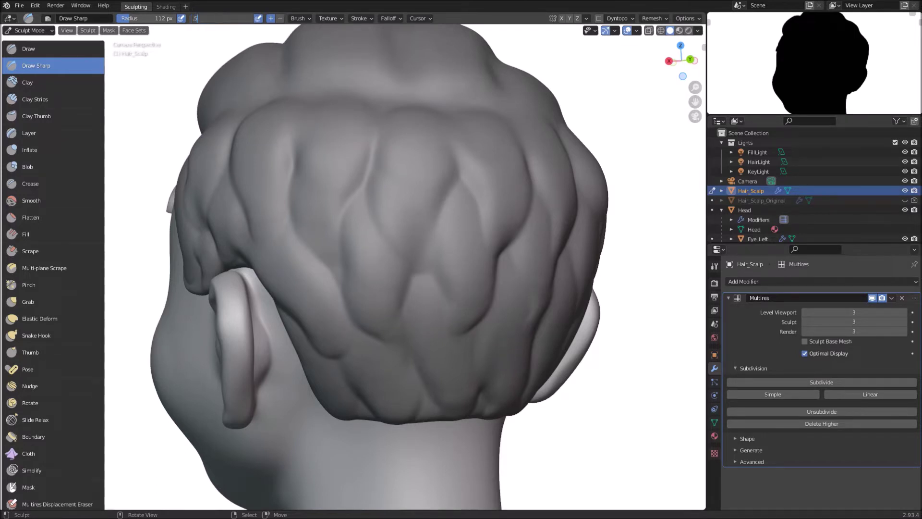
key("Return")
left_click_drag(389, 121, 392, 119)
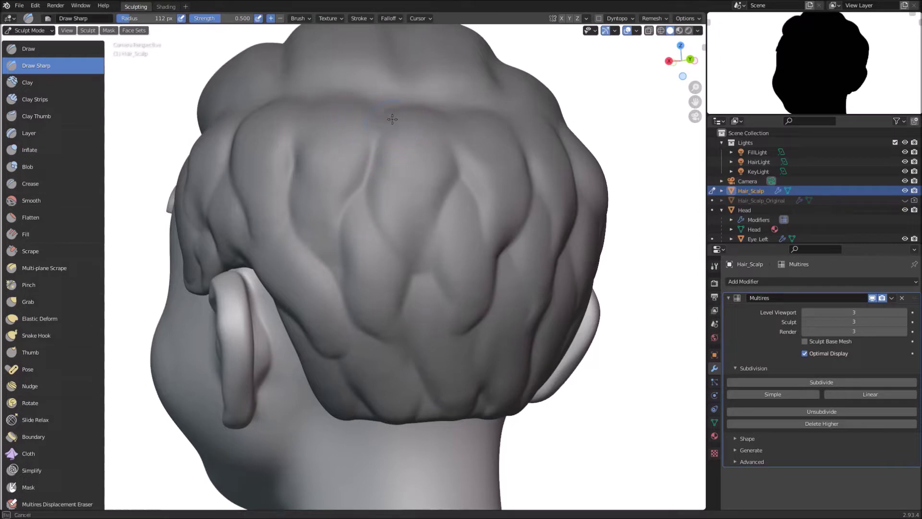
left_click_drag(390, 187, 425, 277)
mouse_move(316, 153)
middle_mouse_down()
mouse_move(280, 89)
mouse_move(319, 205)
mouse_move(319, 171)
middle_mouse_up()
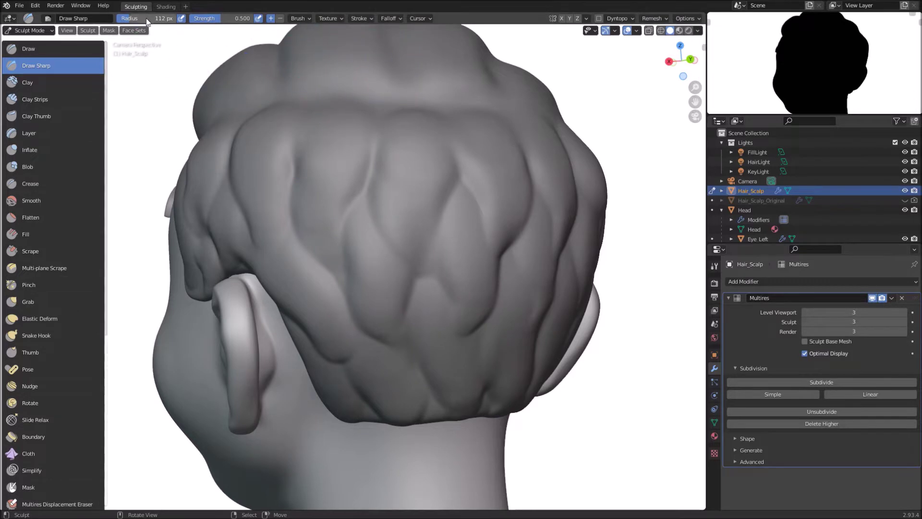
mouse_move(400, 122)
left_mouse_down()
mouse_move(395, 223)
mouse_move(425, 271)
left_mouse_up()
mouse_move(363, 116)
middle_mouse_down()
mouse_move(346, 103)
mouse_move(376, 93)
middle_mouse_up()
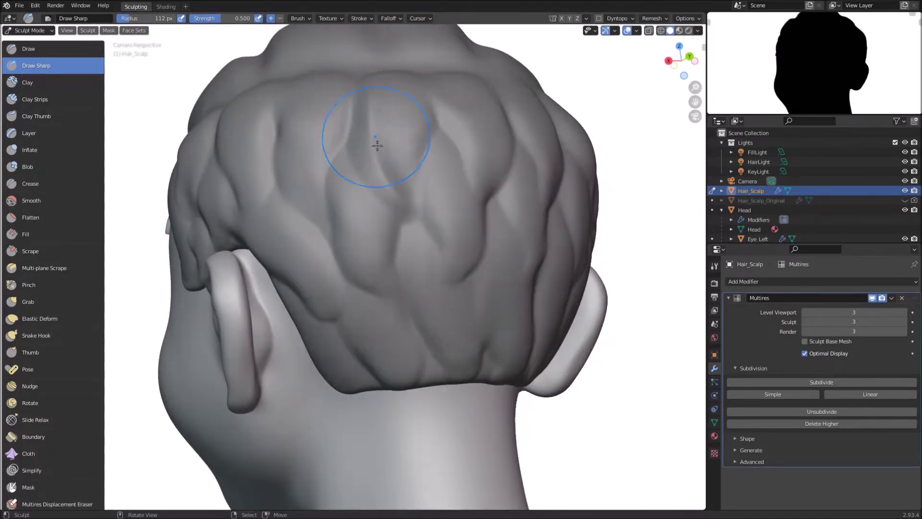
- Carve Draw Sharp grooves along the edges of the middle and lower clumps behind the left ear
middle_click_drag(370, 154, 359, 128)
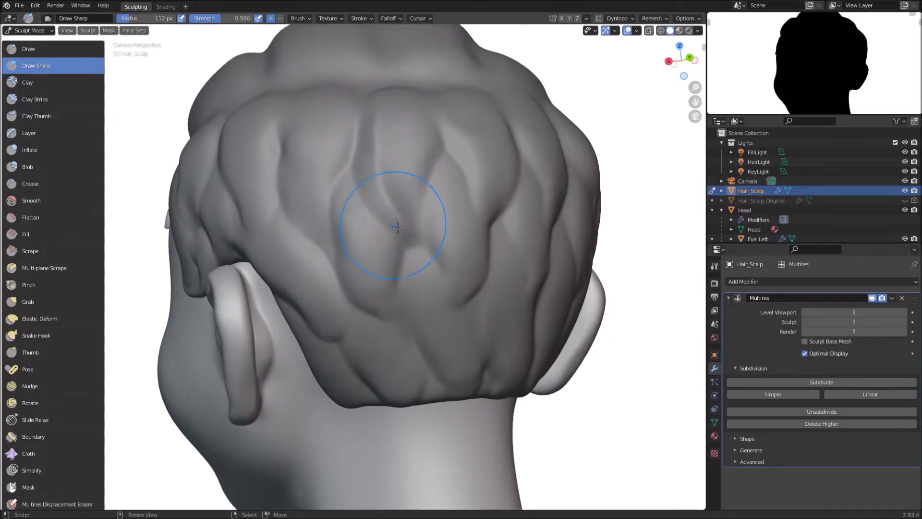
mouse_move(366, 134)
middle_mouse_down()
mouse_move(371, 123)
mouse_move(366, 150)
mouse_move(360, 110)
middle_mouse_up()
left_click_drag(386, 96, 396, 139)
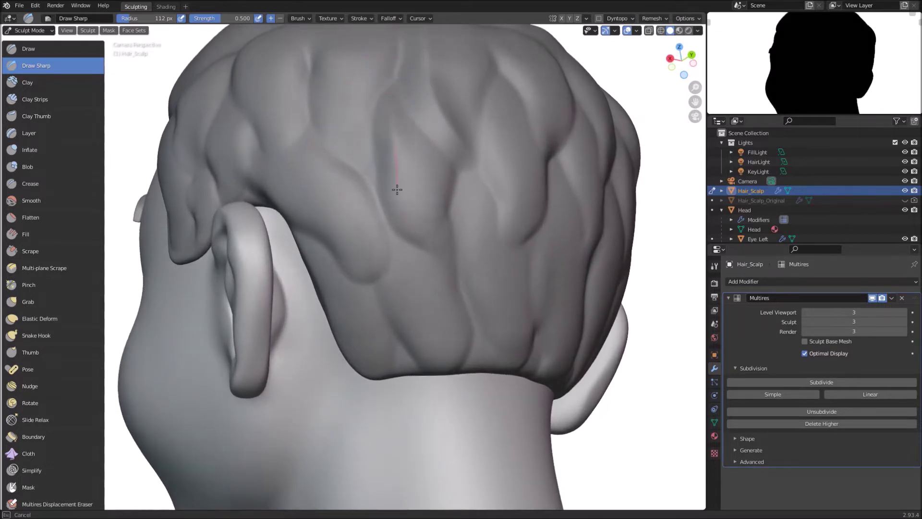
left_click_drag(434, 255, 447, 260)
middle_click_drag(381, 144, 371, 216)
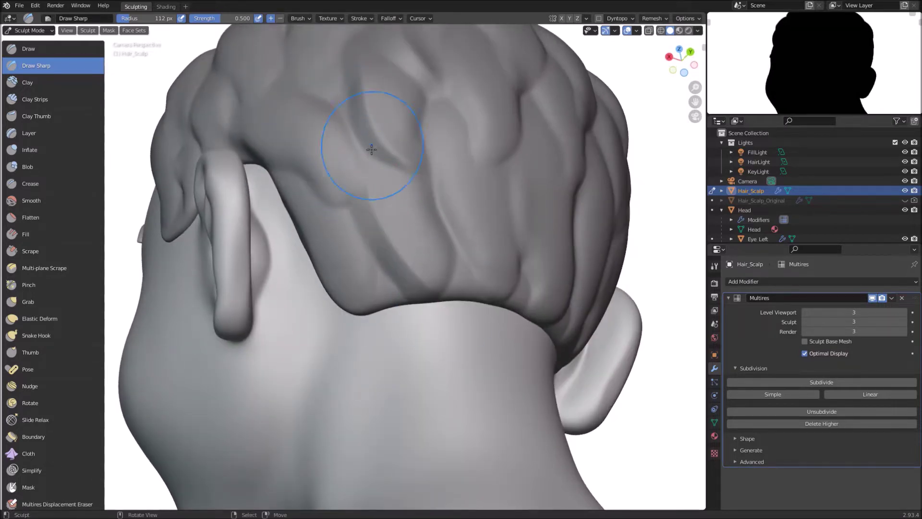
- Carve Draw Sharp grooves between the lower clumps down to the hairline at the nape
middle_click_drag(366, 160, 337, 157)
mouse_move(422, 288)
middle_mouse_down()
mouse_move(370, 124)
mouse_move(385, 190)
mouse_move(325, 126)
middle_mouse_up()
mouse_move(409, 301)
middle_mouse_down()
mouse_move(360, 154)
mouse_move(345, 194)
middle_mouse_up()
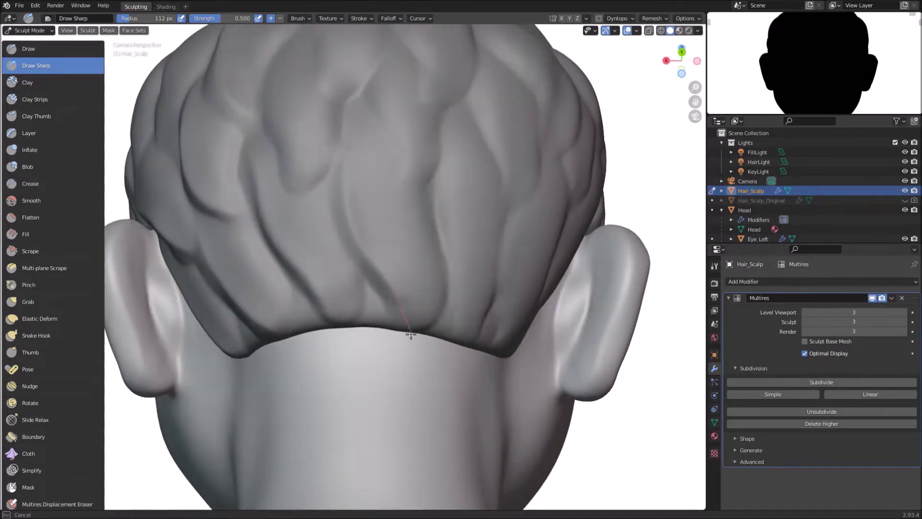
middle_click_drag(412, 329, 371, 144)
mouse_move(412, 330)
middle_mouse_down()
mouse_move(363, 164)
mouse_move(388, 223)
middle_mouse_up()
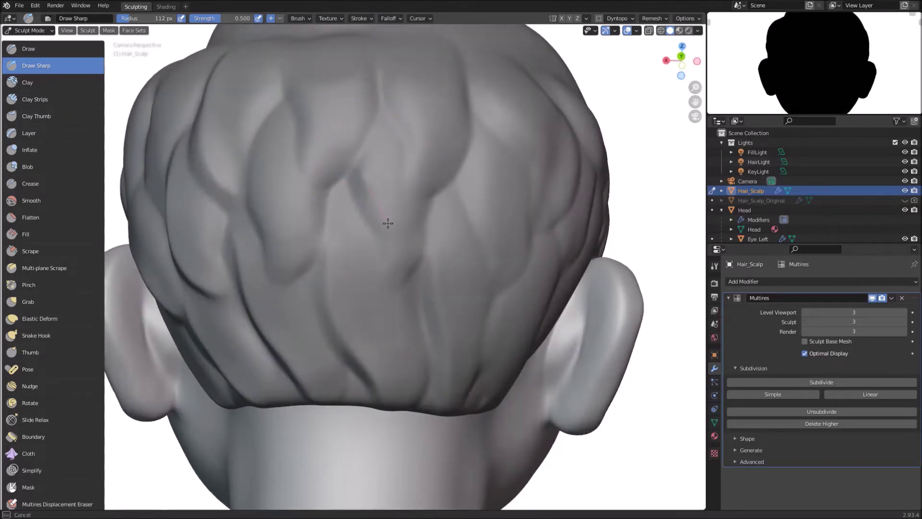
- Carve Draw Sharp grooves between the upper and middle clumps across the centre of the back of the head
mouse_move(391, 313)
middle_mouse_down()
mouse_move(350, 207)
mouse_move(348, 90)
middle_mouse_up()
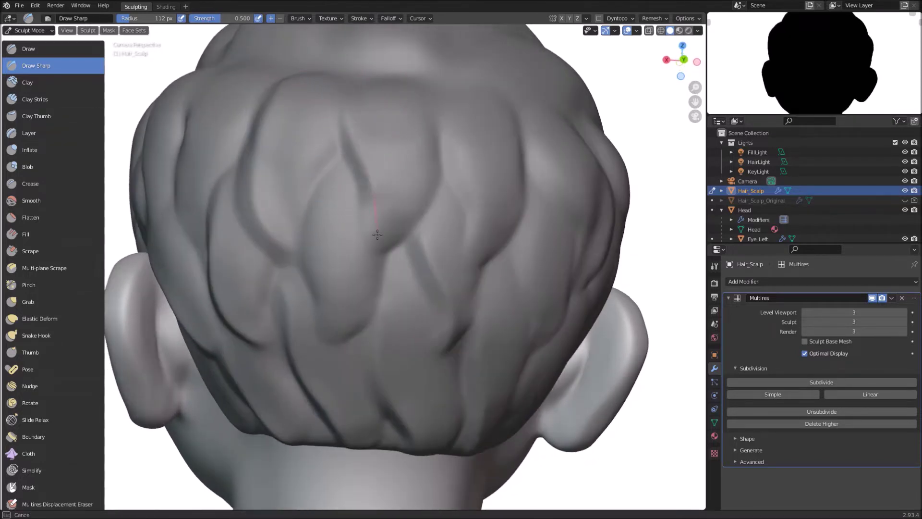
middle_click_drag(378, 235, 363, 114)
middle_click_drag(382, 257, 383, 190)
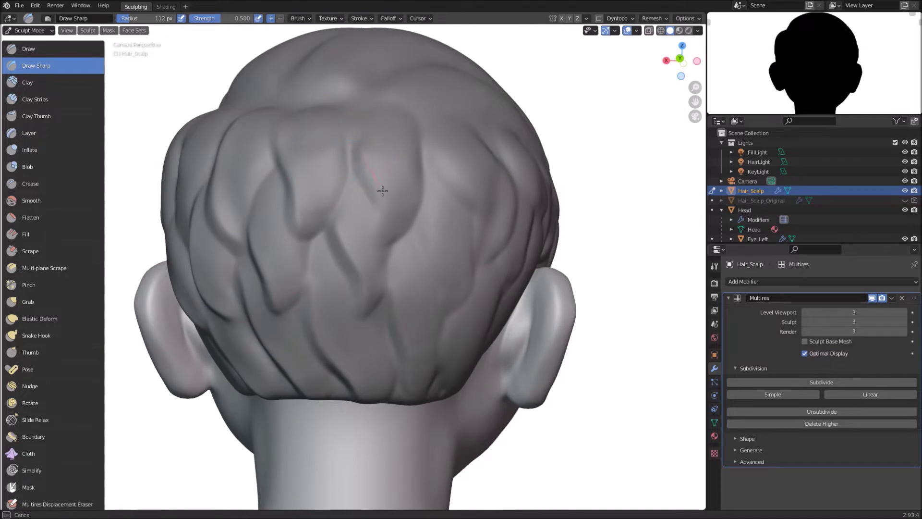
middle_click_drag(338, 168, 323, 142)
mouse_move(417, 227)
middle_mouse_down()
mouse_move(350, 134)
mouse_move(383, 254)
mouse_move(324, 200)
middle_mouse_up()
- Carve Draw Sharp grooves between the clumps above the right ear and toward the right temple
middle_click_drag(374, 282, 374, 226)
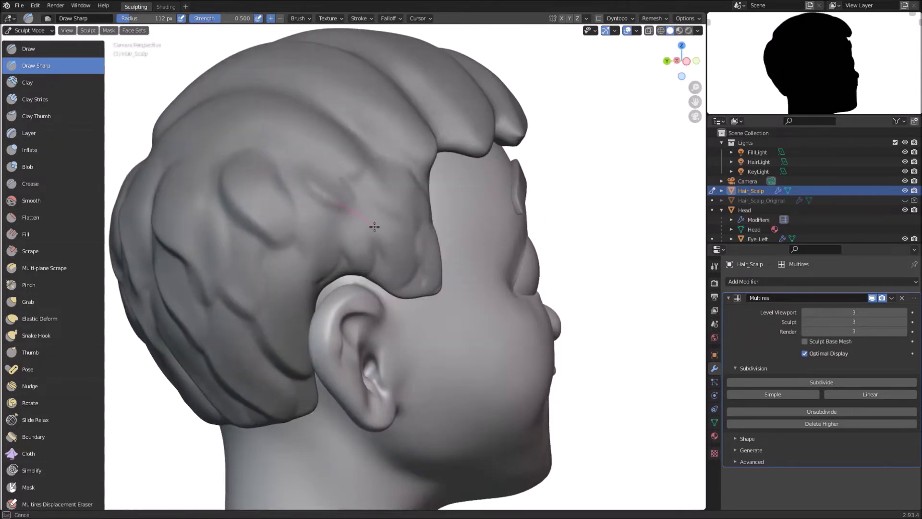
middle_click_drag(400, 305, 295, 149)
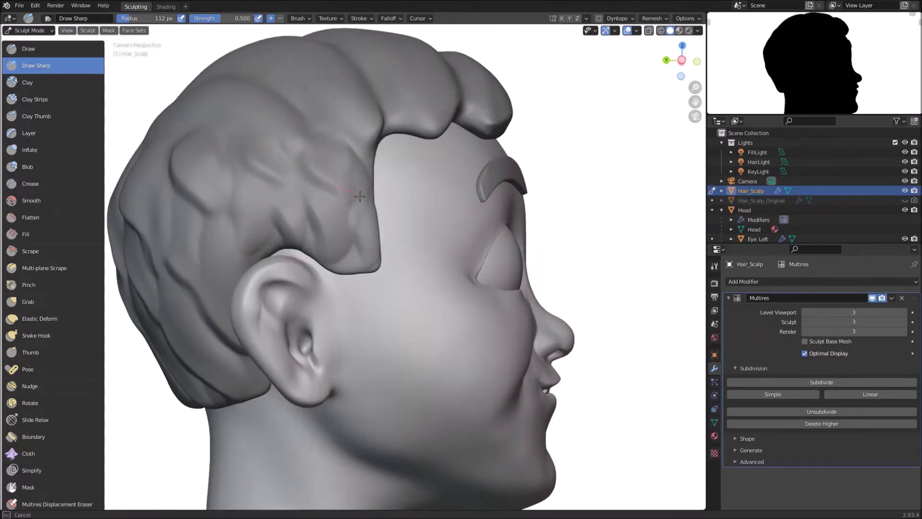
middle_click_drag(377, 253, 384, 123)
mouse_move(305, 212)
middle_mouse_down()
mouse_move(469, 127)
mouse_move(340, 134)
mouse_move(370, 226)
middle_mouse_up()
- Carve Draw Sharp grooves between the clumps above the left ear and along the left sideburn
middle_click_drag(383, 318, 402, 309)
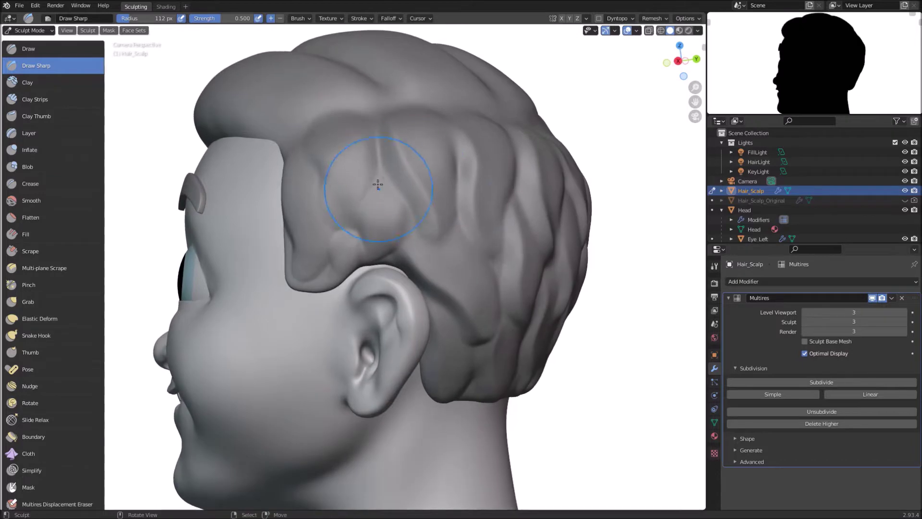
left_click_drag(378, 185, 385, 264)
middle_click_drag(385, 264, 411, 254)
left_click_drag(372, 150, 405, 244)
middle_click_drag(405, 244, 391, 207)
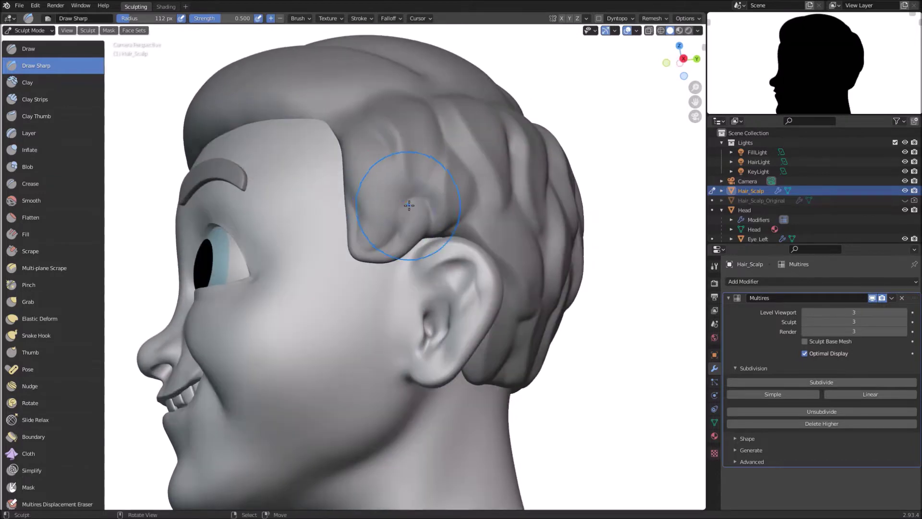
middle_click_drag(385, 263, 305, 297)
- Switch to the Clay brush with a 50 px radius and build a first thin strand along the top hair
scroll(306, 296, "down", 2)
middle_click_drag(432, 288, 408, 221)
middle_click_drag(336, 182, 394, 226)
middle_click_drag(297, 108, 280, 228)
scroll(272, 192, "up", 2)
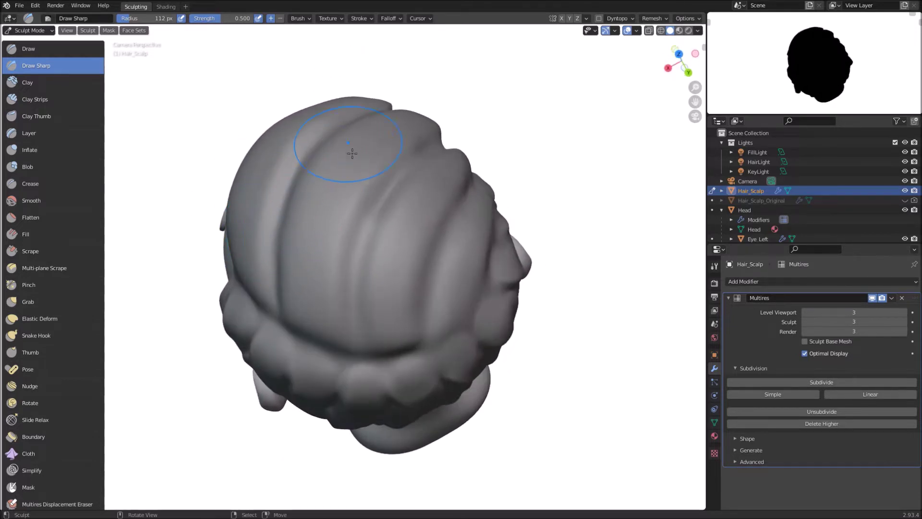
left_click(49, 88)
middle_click_drag(211, 159, 247, 113)
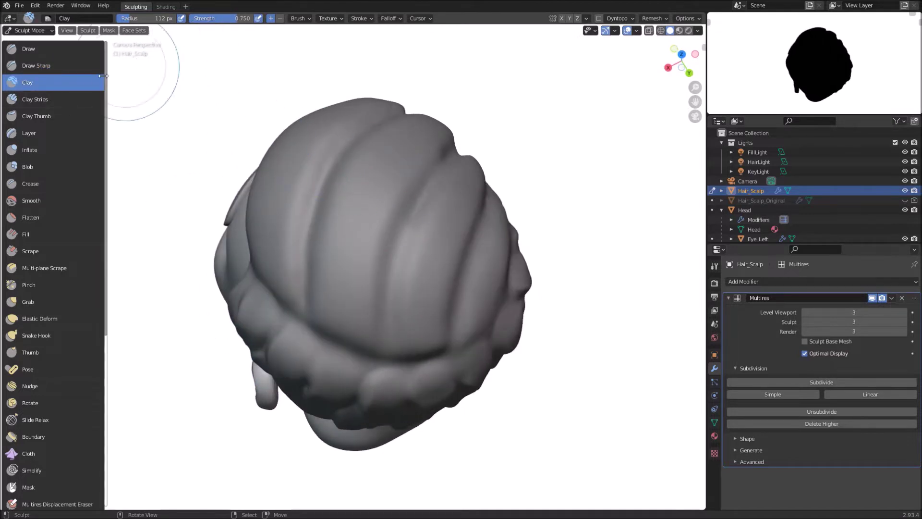
key("bracketleft")
key("bracketleft")
key("bracketleft")
mouse_move(248, 180)
middle_mouse_down()
mouse_move(272, 207)
mouse_move(298, 161)
mouse_move(373, 145)
middle_mouse_up()
key("bracketleft")
key("bracketleft")
key("bracketleft")
key("bracketleft")
left_click_drag(374, 145, 361, 172)
middle_click_drag(343, 386, 360, 126)
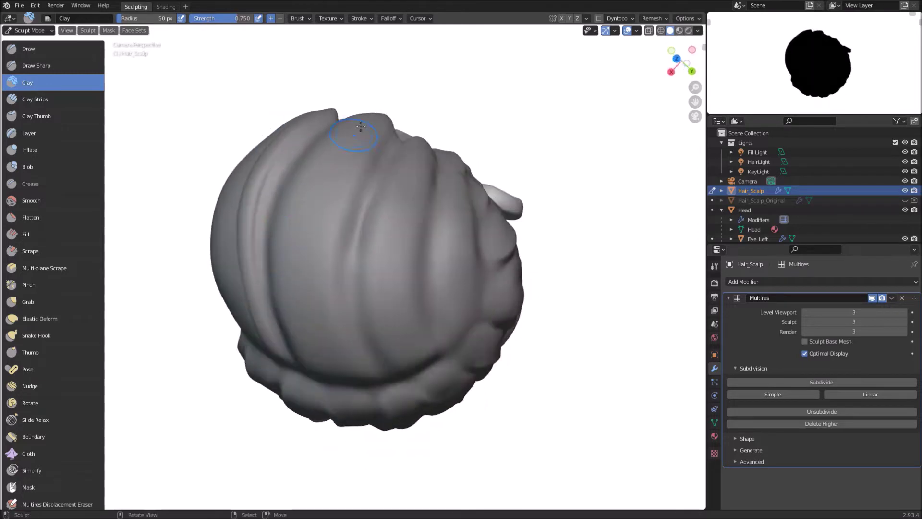
- Build thin Clay strands along the long top clumps, following their flow between the crown and the forehead
middle_click_drag(336, 248, 310, 185)
middle_click_drag(345, 243, 394, 238)
middle_click_drag(415, 224, 386, 216)
middle_click_drag(385, 285, 297, 213)
mouse_move(299, 258)
middle_mouse_down()
mouse_move(541, 218)
mouse_move(313, 127)
middle_mouse_up()
mouse_move(427, 286)
middle_mouse_down()
mouse_move(336, 181)
mouse_move(326, 120)
middle_mouse_up()
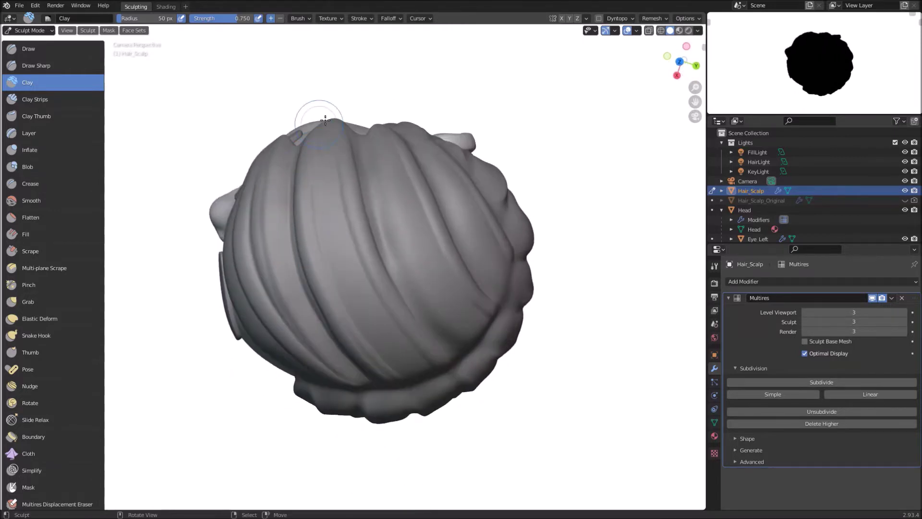
- Add more Clay strands across the remaining smooth areas of the long clumps near the crown
mouse_move(398, 338)
middle_mouse_down()
mouse_move(375, 250)
mouse_move(339, 179)
mouse_move(332, 304)
middle_mouse_up()
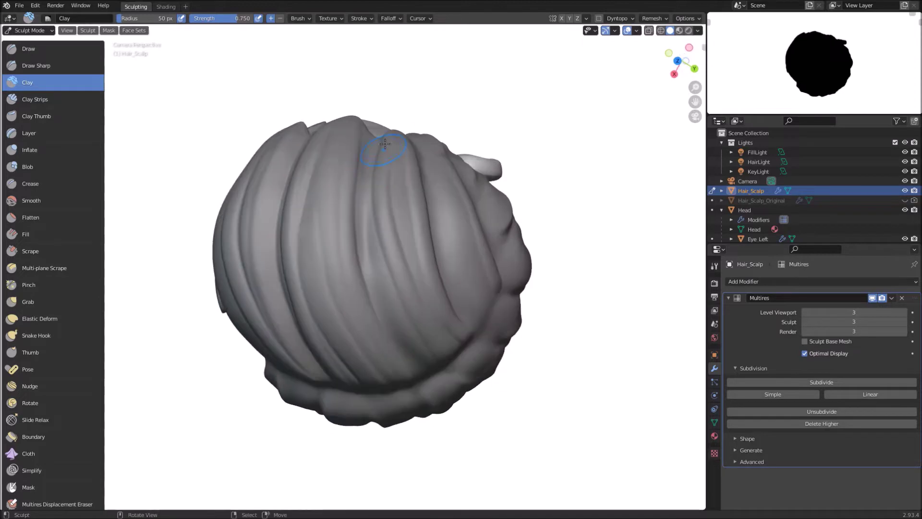
mouse_move(378, 188)
middle_mouse_down()
mouse_move(360, 92)
mouse_move(387, 196)
middle_mouse_up()
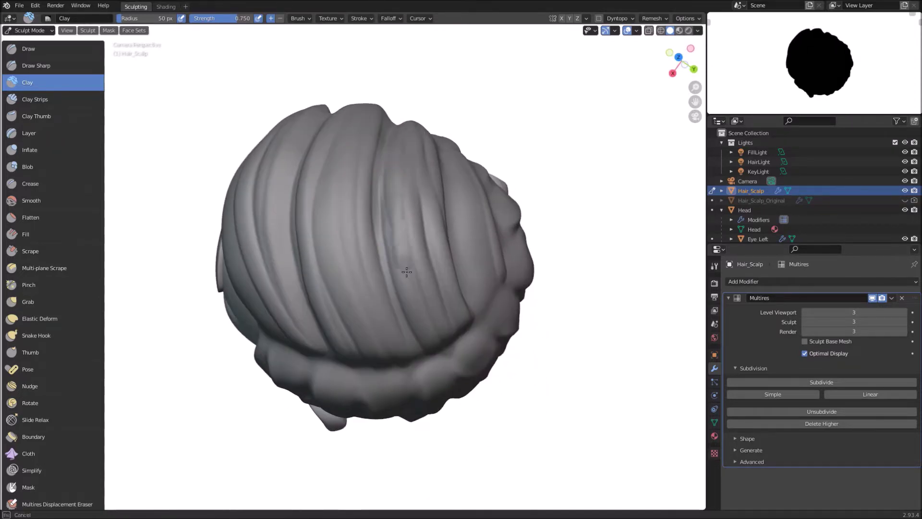
mouse_move(407, 289)
middle_mouse_down()
mouse_move(354, 181)
mouse_move(362, 103)
mouse_move(372, 183)
mouse_move(346, 91)
mouse_move(336, 212)
mouse_move(364, 217)
mouse_move(414, 118)
middle_mouse_up()
- Extend the Clay strands along the swept fringe above the forehead
mouse_move(474, 313)
middle_mouse_down()
mouse_move(471, 394)
mouse_move(216, 246)
middle_mouse_up()
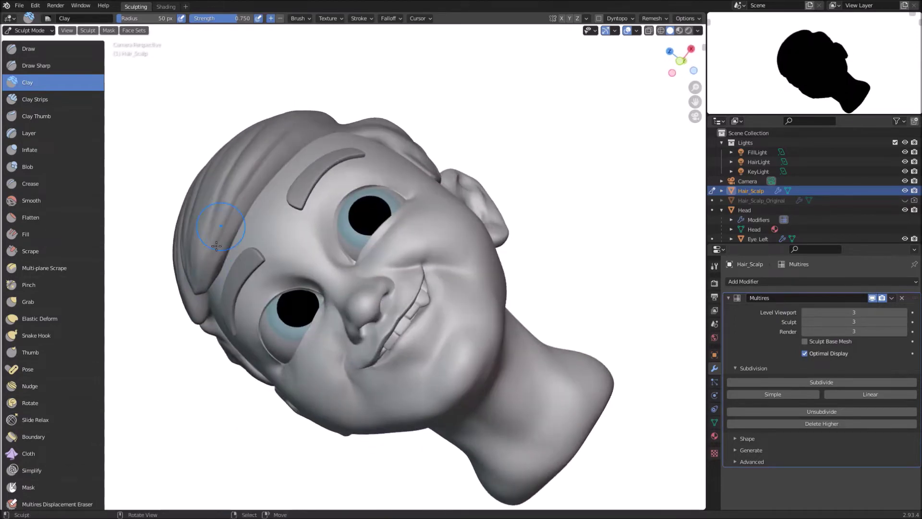
middle_click_drag(303, 140, 295, 165)
scroll(291, 189, "up", 2)
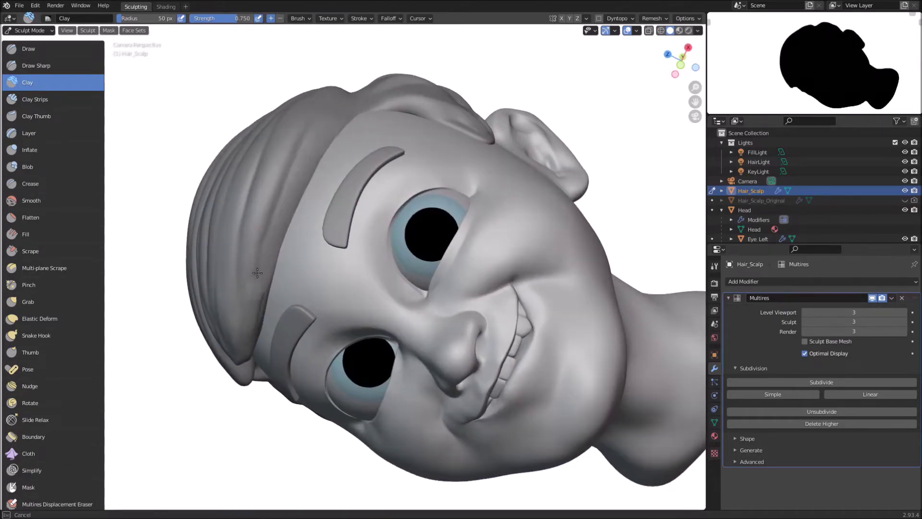
mouse_move(257, 273)
middle_mouse_down()
mouse_move(313, 362)
mouse_move(336, 191)
mouse_move(367, 174)
mouse_move(334, 189)
mouse_move(272, 327)
middle_mouse_up()
scroll(336, 186, "up", 2)
scroll(307, 289, "down", 2)
- Set the Clay radius to 63 px and build up strands toward the fringe tips above the right eyebrow
key("f")
left_click_drag(334, 274, 347, 264)
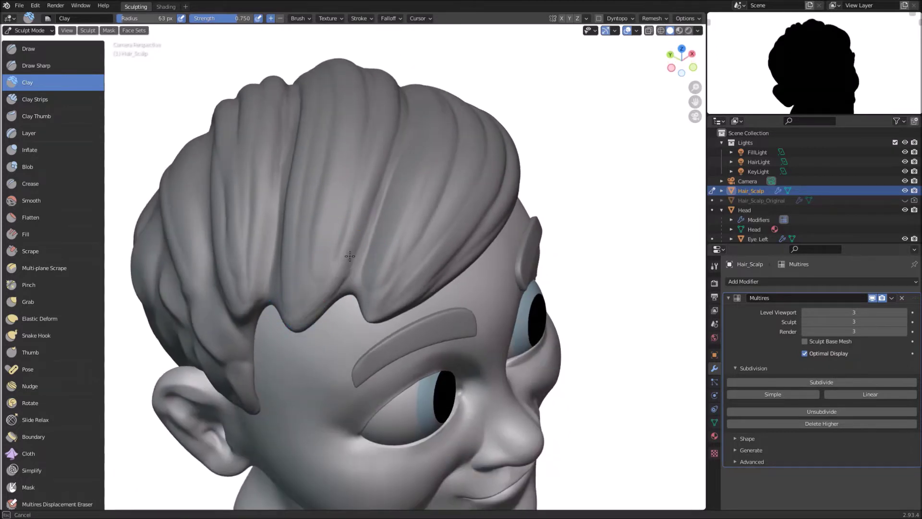
middle_click_drag(349, 255, 309, 270)
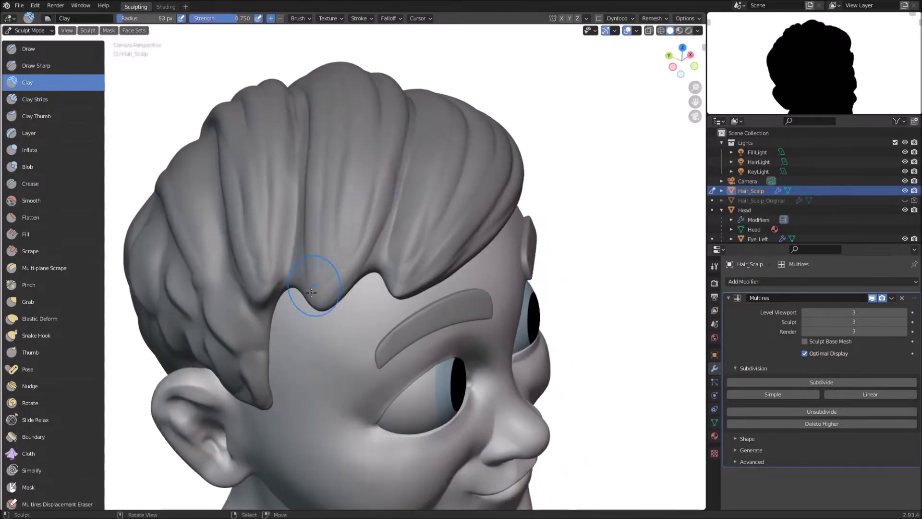
- Set the Clay radius to 89 px and build fuller strands on the fringe clumps at the right side
mouse_move(340, 165)
middle_mouse_down()
mouse_move(380, 172)
mouse_move(322, 214)
middle_mouse_up()
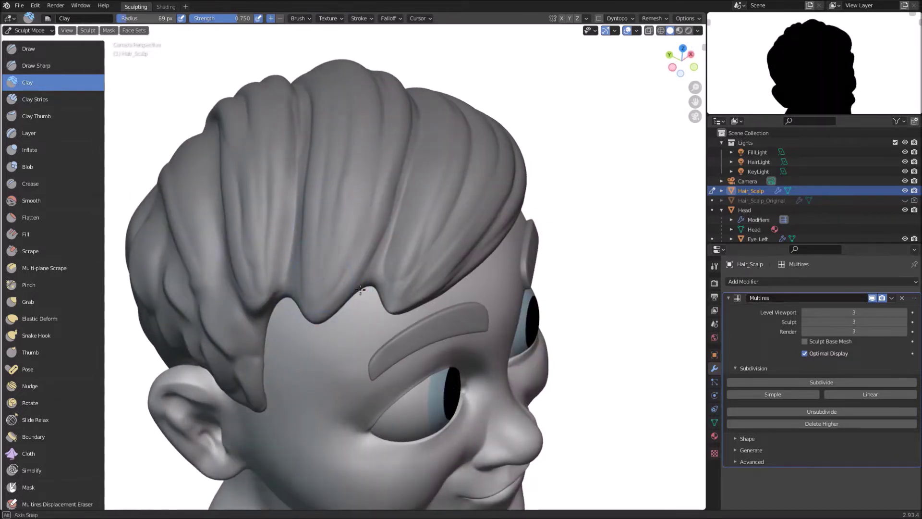
middle_click_drag(361, 290, 306, 240)
middle_click_drag(306, 189, 309, 241)
middle_click_drag(372, 88, 261, 248)
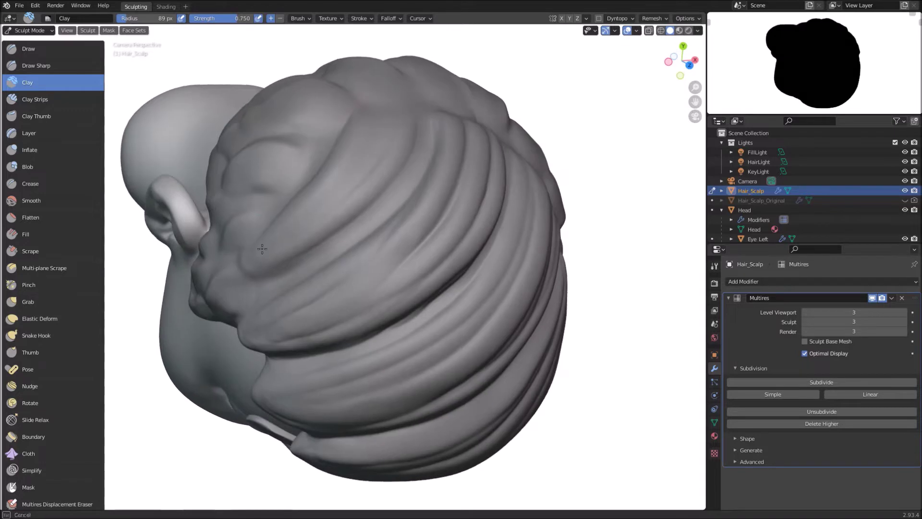
- Add Clay strands to the top clumps on the right side of the head, back to the crown ridge
mouse_move(384, 114)
middle_mouse_down()
mouse_move(242, 235)
mouse_move(319, 205)
middle_mouse_up()
mouse_move(381, 93)
middle_mouse_down()
mouse_move(360, 196)
mouse_move(256, 319)
mouse_move(336, 125)
middle_mouse_up()
middle_click_drag(370, 82, 345, 248)
scroll(344, 248, "up", 3)
middle_click_drag(374, 166, 354, 282)
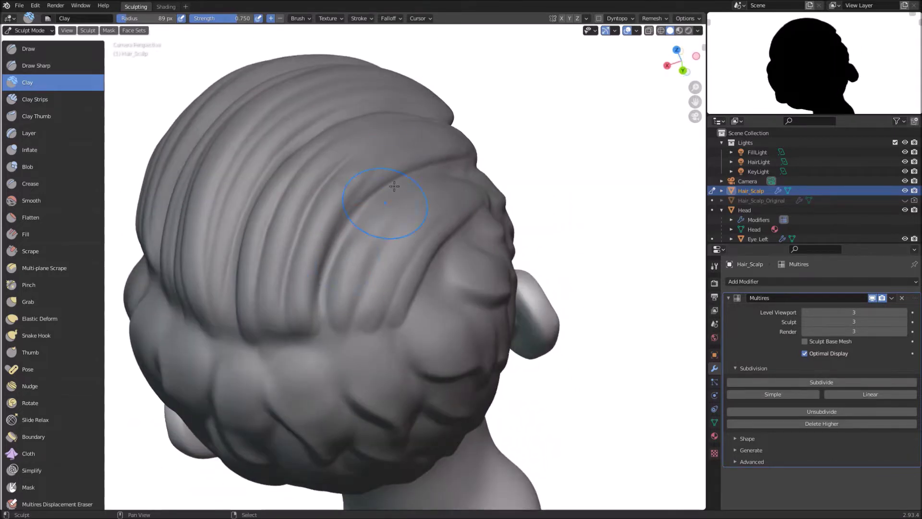
- Save the file and subdivide the hair's Multires modifier to level 4
scroll(396, 187, "down", 4)
key("ctrl+s")
middle_click_drag(396, 188, 311, 203)
scroll(269, 197, "up", 2)
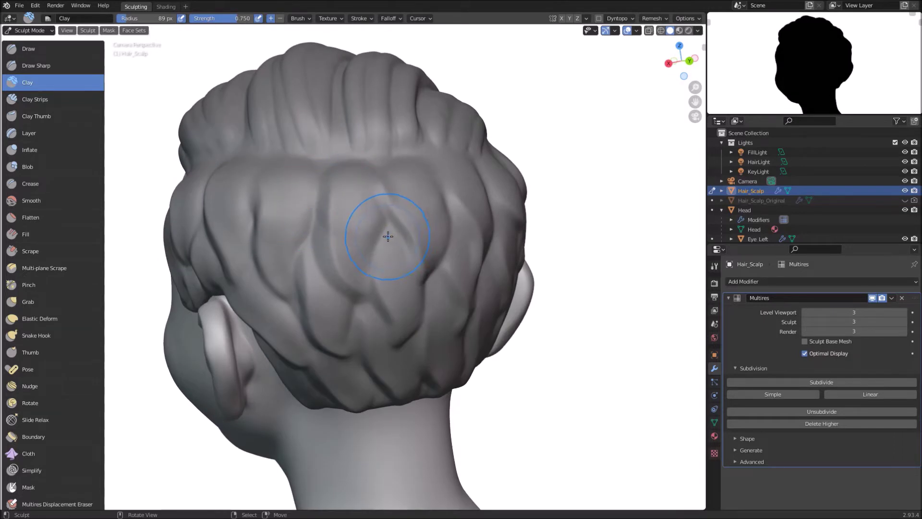
left_click(834, 382)
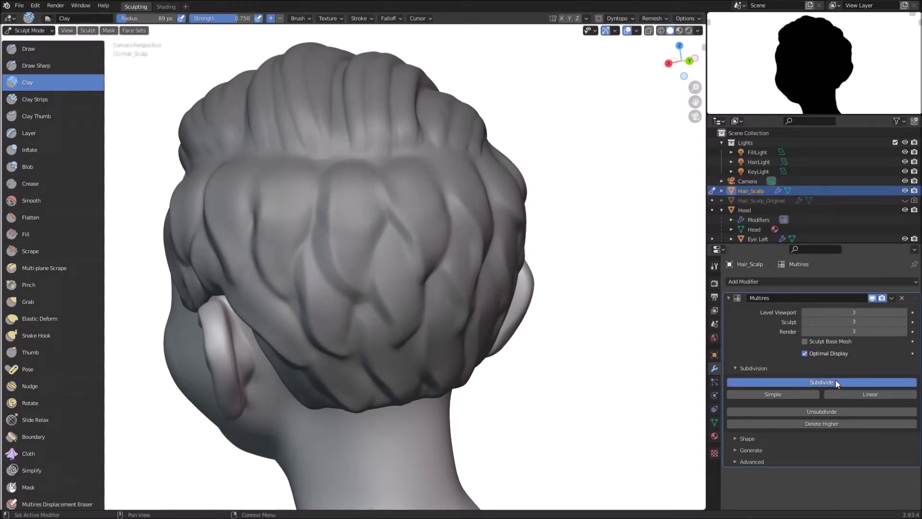
left_click(905, 313)
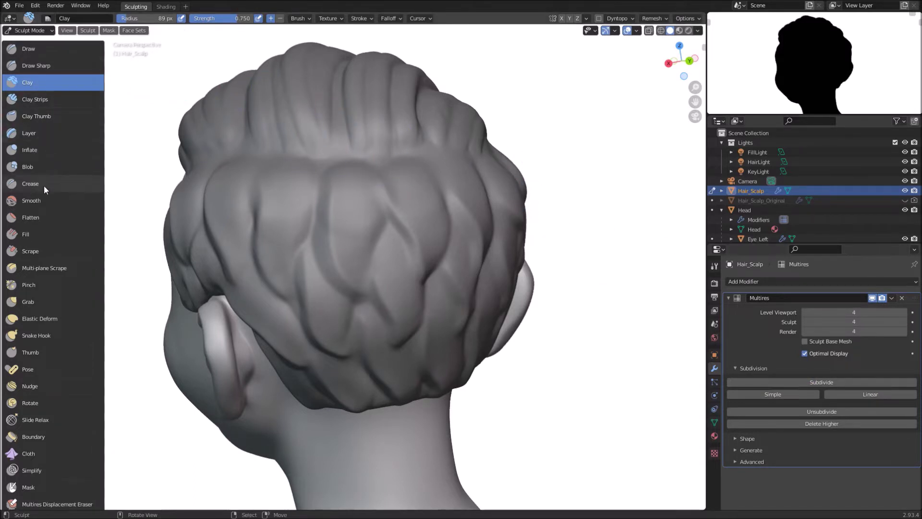
- Set the Draw Sharp radius to 41 px and sharpen the grooves between the upper clumps behind the left ear
left_click(52, 67)
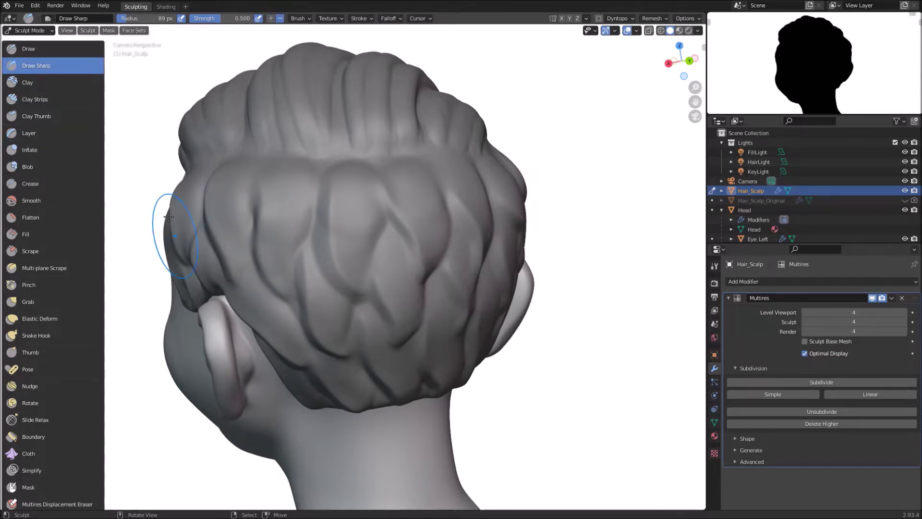
mouse_move(169, 217)
middle_mouse_down()
mouse_move(251, 240)
mouse_move(242, 99)
mouse_move(185, 87)
middle_mouse_up()
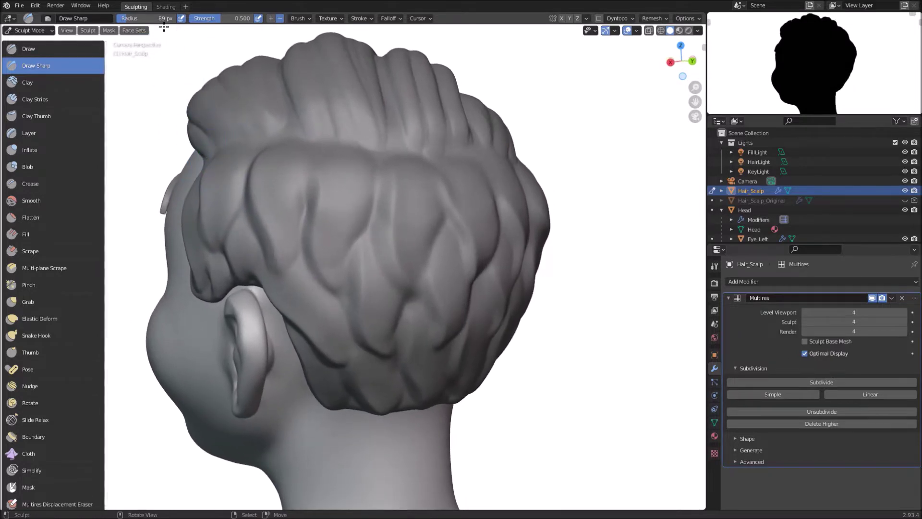
middle_click_drag(297, 122, 268, 66, "ctrl")
key("f")
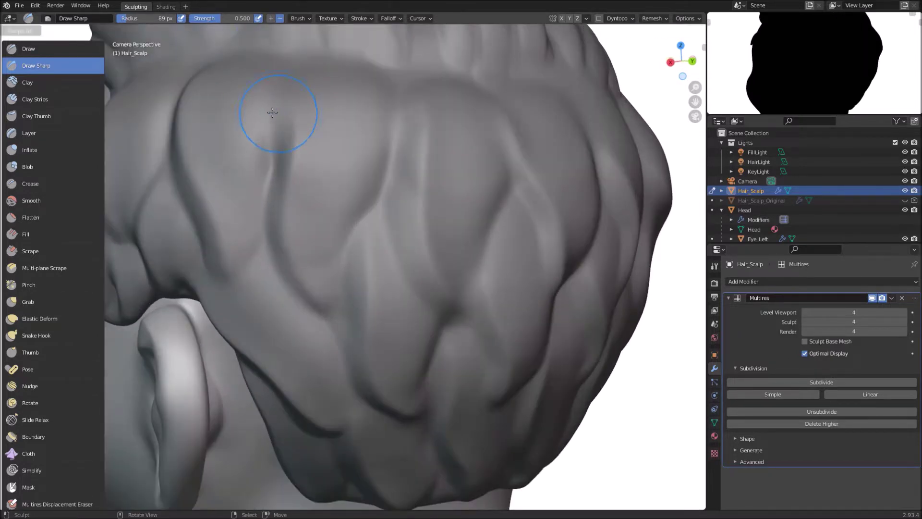
left_click(255, 111)
mouse_move(196, 102)
middle_mouse_down()
mouse_move(257, 174)
mouse_move(283, 170)
mouse_move(240, 174)
middle_mouse_up()
mouse_move(240, 174)
middle_mouse_down("ctrl")
mouse_move(250, 244)
mouse_move(281, 230)
mouse_move(303, 173)
mouse_move(285, 120)
mouse_move(281, 149)
middle_mouse_up("ctrl")
mouse_move(271, 108)
middle_mouse_down()
mouse_move(278, 125)
mouse_move(279, 87)
middle_mouse_up()
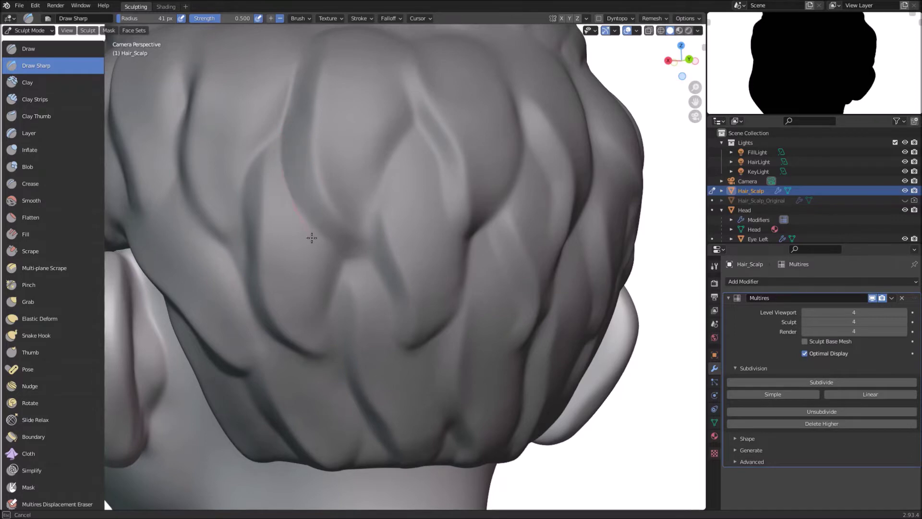
- Sharpen the groove edges around the middle back clumps and down the long central groove with Draw Sharp
left_click_drag(374, 277, 376, 278)
mouse_move(370, 210)
middle_mouse_down()
mouse_move(329, 109)
mouse_move(346, 108)
middle_mouse_up()
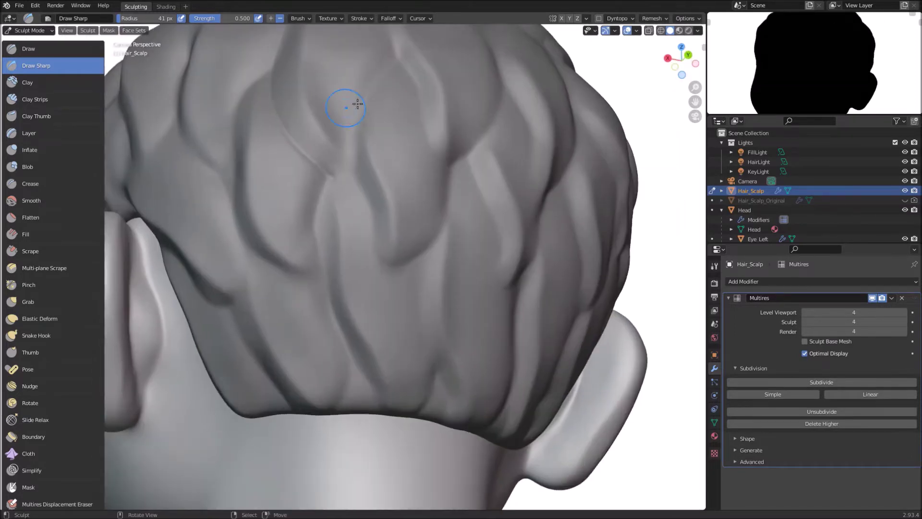
middle_click_drag(379, 207, 392, 163)
mouse_move(358, 113)
left_mouse_down()
mouse_move(329, 177)
mouse_move(396, 347)
left_mouse_up()
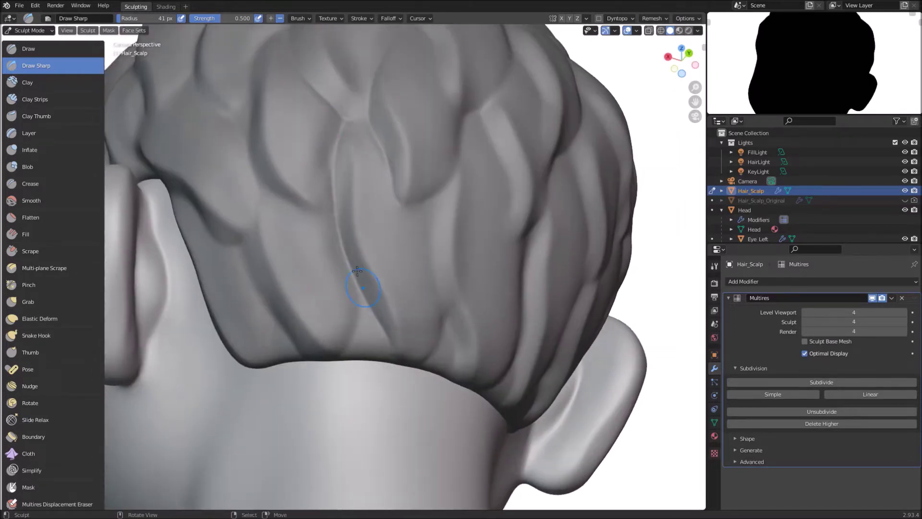
middle_click_drag(367, 286, 412, 276)
left_click_drag(356, 211, 417, 349)
- Carve fine Draw Sharp grooves between the lower back clumps above the nape
middle_click_drag(312, 144, 332, 156)
left_click_drag(307, 185, 384, 262)
mouse_move(330, 154)
middle_mouse_down()
mouse_move(302, 160)
mouse_move(314, 147)
middle_mouse_up()
left_click_drag(232, 118, 265, 108)
middle_click_drag(353, 164, 321, 102)
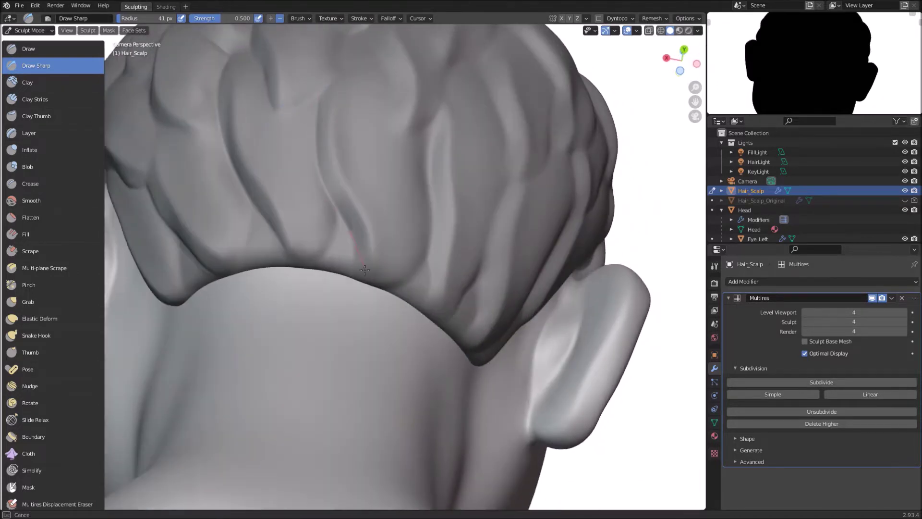
- Sharpen the clump edges from the nape hairline around toward the left ear with fine Draw Sharp strokes
middle_click_drag(365, 270, 369, 197)
middle_click_drag(387, 110, 388, 72)
mouse_move(415, 111)
left_mouse_down()
mouse_move(401, 205)
mouse_move(416, 274)
left_mouse_up()
middle_click_drag(346, 120, 313, 187)
left_click_drag(293, 108, 340, 284)
mouse_move(271, 166)
middle_mouse_down()
mouse_move(303, 173)
mouse_move(315, 262)
mouse_move(308, 140)
mouse_move(335, 102)
middle_mouse_up()
left_click_drag(367, 229, 416, 313)
middle_click_drag(299, 160, 351, 182)
mouse_move(336, 132)
left_mouse_down()
mouse_move(331, 173)
mouse_move(369, 291)
left_mouse_up()
middle_click_drag(369, 175, 387, 176)
left_click_drag(328, 221, 312, 267)
- Sharpen the grooves between the clumps above the left ear and at the left temple with Draw Sharp
middle_click_drag(312, 268, 433, 141)
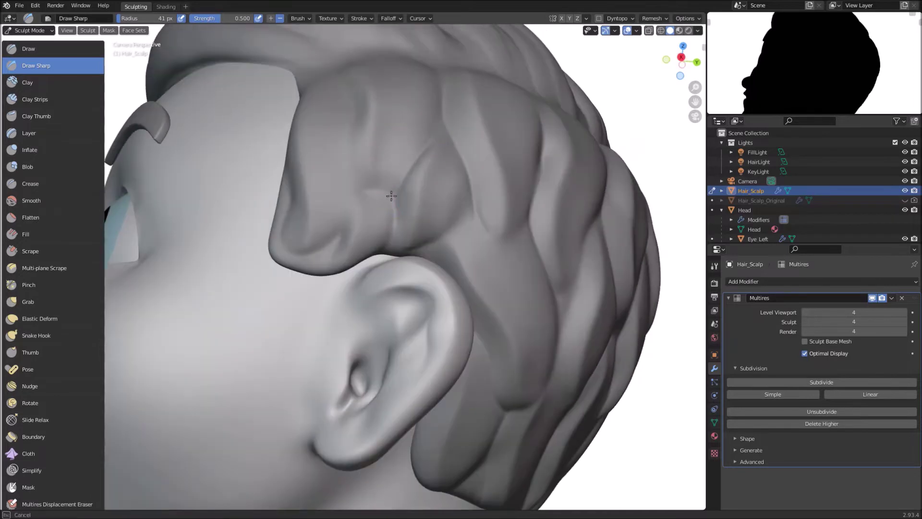
mouse_move(292, 233)
middle_mouse_down()
mouse_move(368, 206)
mouse_move(357, 135)
middle_mouse_up()
middle_click_drag(380, 267, 303, 216)
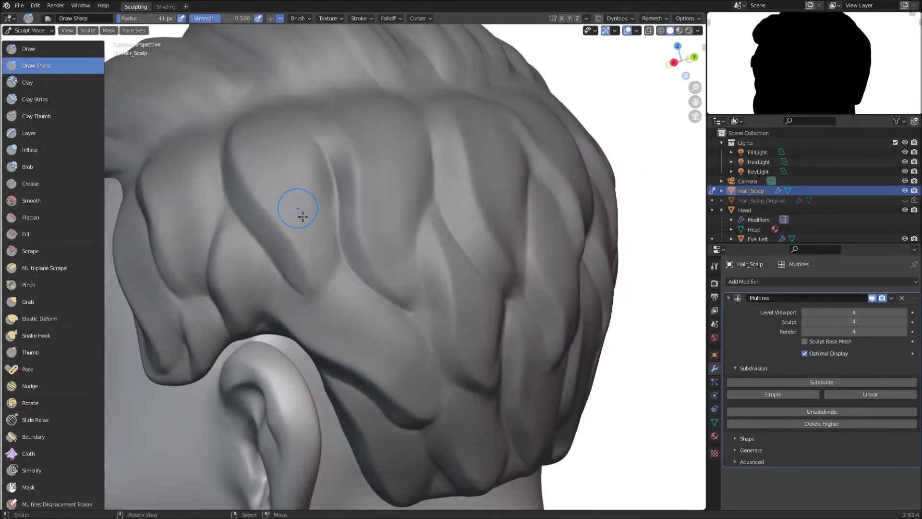
middle_click_drag(308, 287, 285, 280)
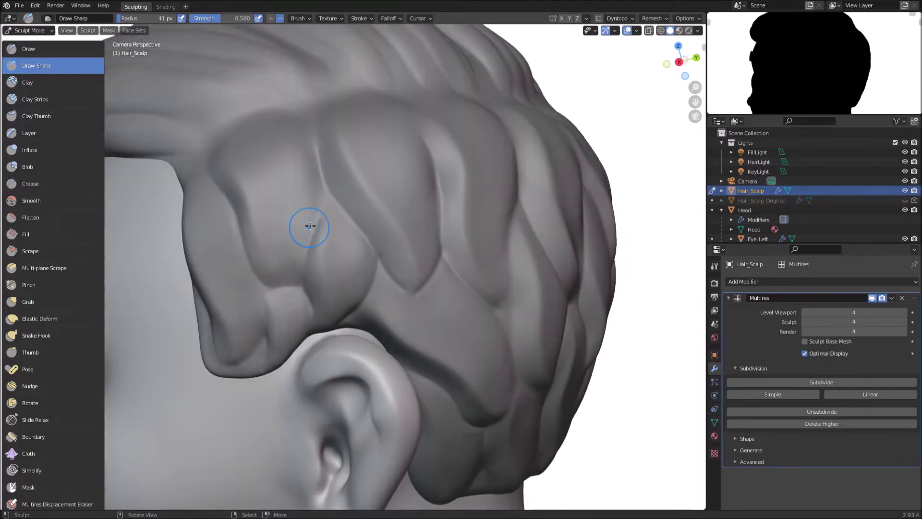
mouse_move(360, 114)
middle_mouse_down()
mouse_move(318, 215)
mouse_move(313, 185)
middle_mouse_up()
- Sharpen the groove edges between the upper back clumps, working from the left side across to the right with Draw Sharp
middle_click_drag(339, 148, 342, 189)
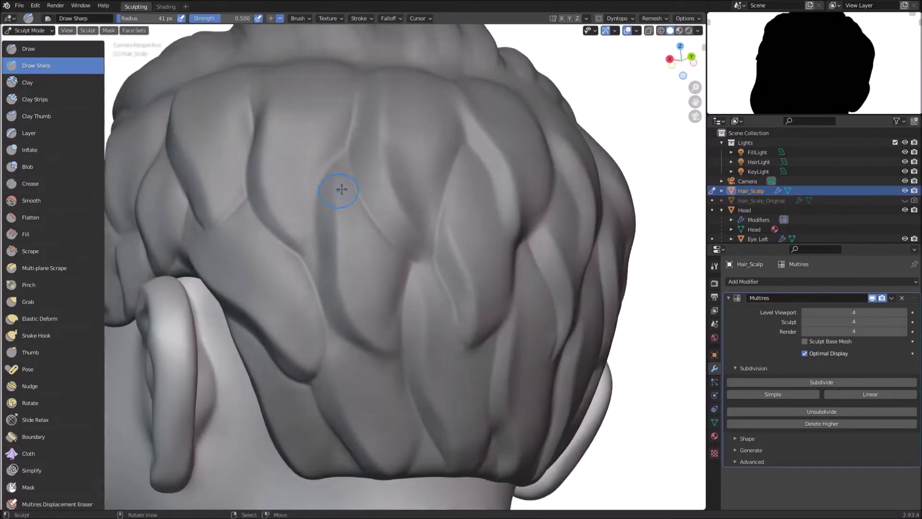
mouse_move(313, 246)
middle_mouse_down()
mouse_move(358, 206)
mouse_move(340, 258)
mouse_move(310, 200)
mouse_move(334, 218)
mouse_move(363, 304)
middle_mouse_up()
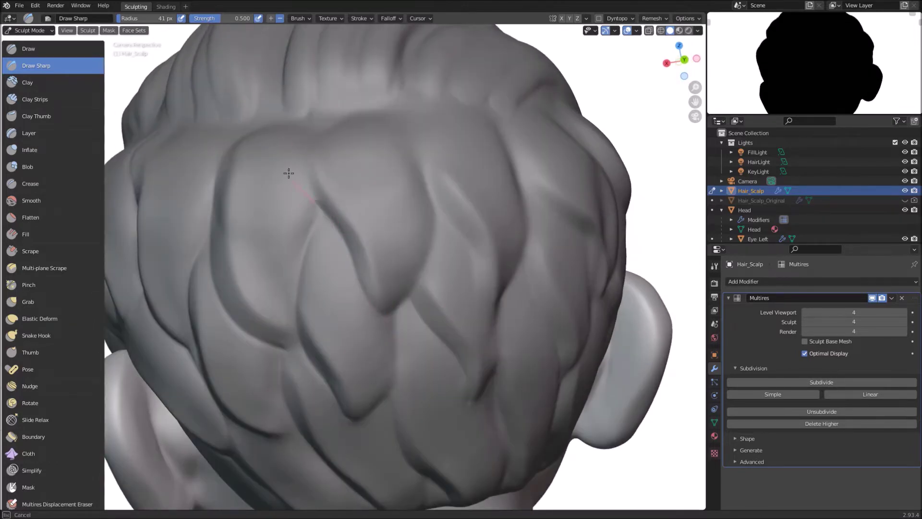
middle_click_drag(289, 173, 421, 271)
middle_click_drag(352, 62, 396, 264)
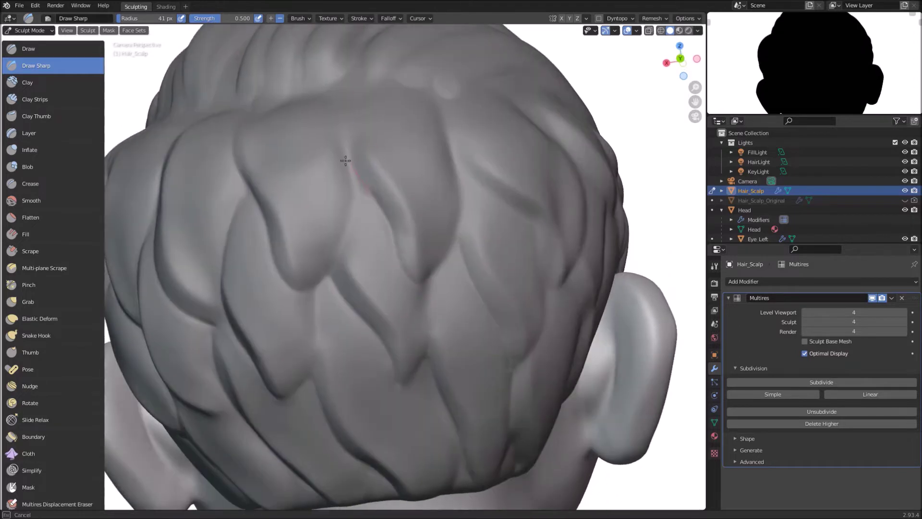
middle_click_drag(329, 85, 330, 273)
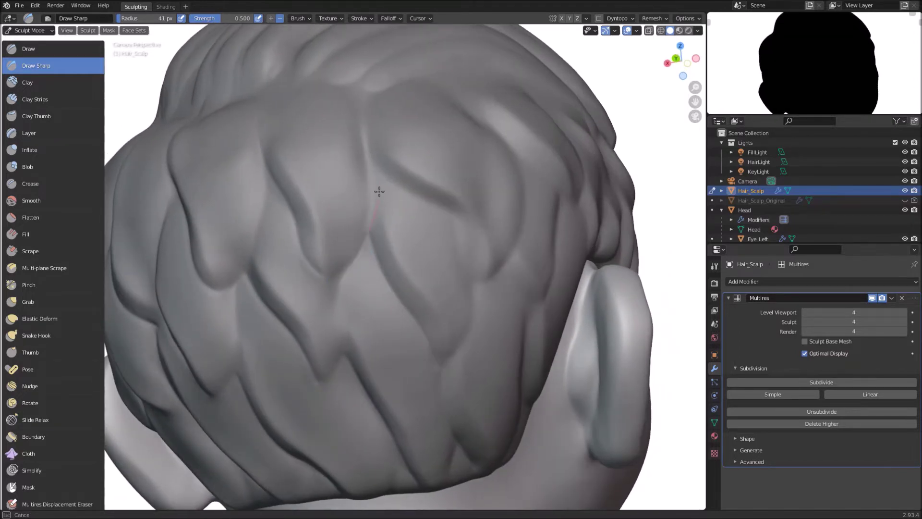
middle_click_drag(380, 191, 358, 166)
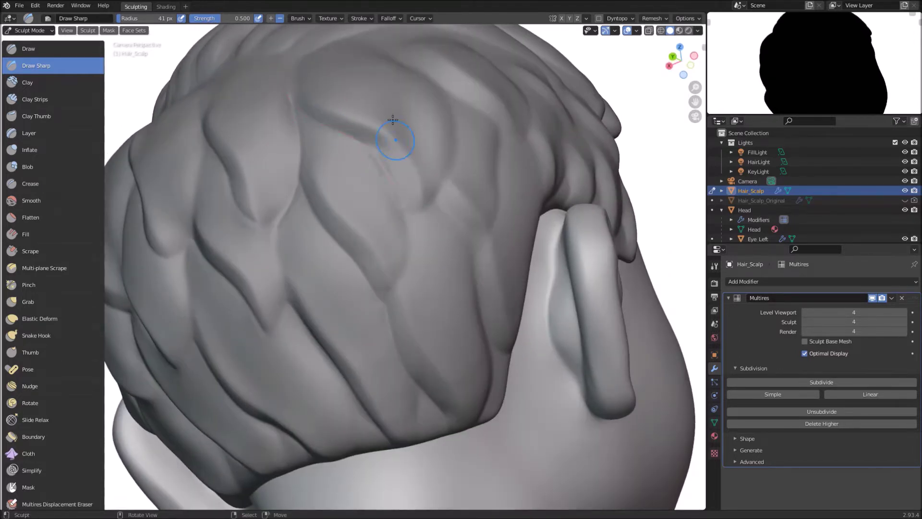
- Carve fine Draw Sharp grooves along the clump edges on the right rear of the head behind the ear
middle_click_drag(393, 119, 334, 194)
left_click_drag(318, 291, 312, 305)
mouse_move(331, 202)
middle_mouse_down()
mouse_move(387, 230)
mouse_move(393, 161)
mouse_move(413, 172)
middle_mouse_up()
left_click_drag(413, 173, 408, 206)
mouse_move(408, 206)
middle_mouse_down()
mouse_move(305, 182)
mouse_move(310, 269)
middle_mouse_up()
mouse_move(311, 317)
left_mouse_down()
mouse_move(362, 246)
mouse_move(347, 204)
left_mouse_up()
middle_click_drag(347, 204, 335, 141)
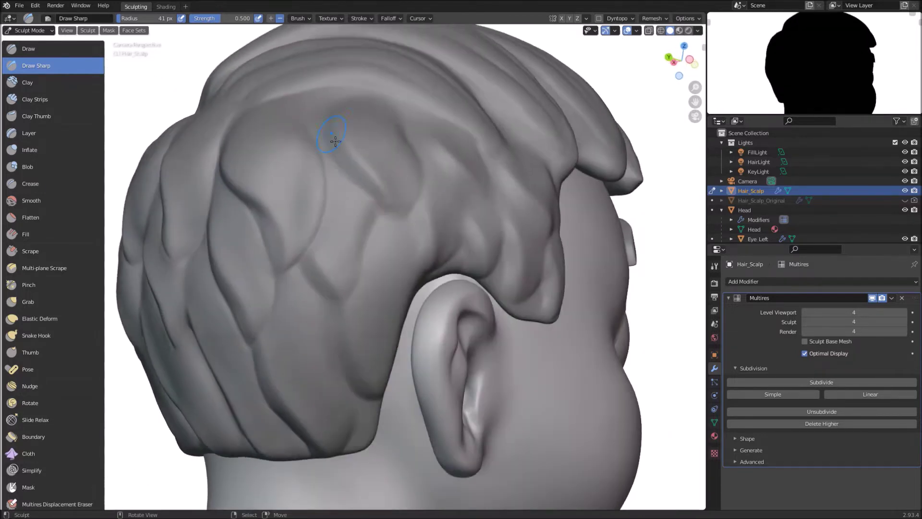
- Sharpen the grooves around the rounded clumps above the right ear with Draw Sharp
left_click_drag(416, 226, 418, 236)
middle_click_drag(419, 237, 365, 240)
mouse_move(319, 240)
left_mouse_down()
mouse_move(345, 164)
mouse_move(339, 99)
left_mouse_up()
mouse_move(332, 216)
middle_mouse_down()
mouse_move(325, 175)
mouse_move(312, 251)
middle_mouse_up()
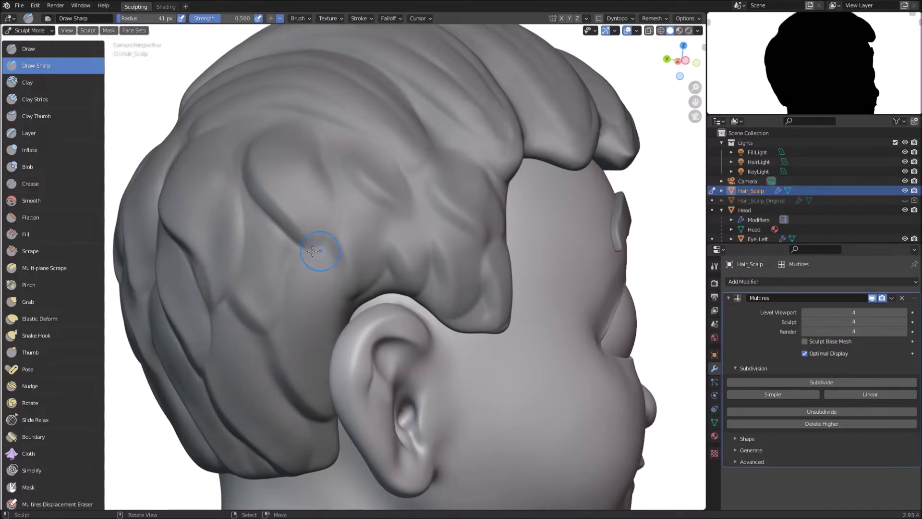
middle_click_drag(341, 177, 323, 140)
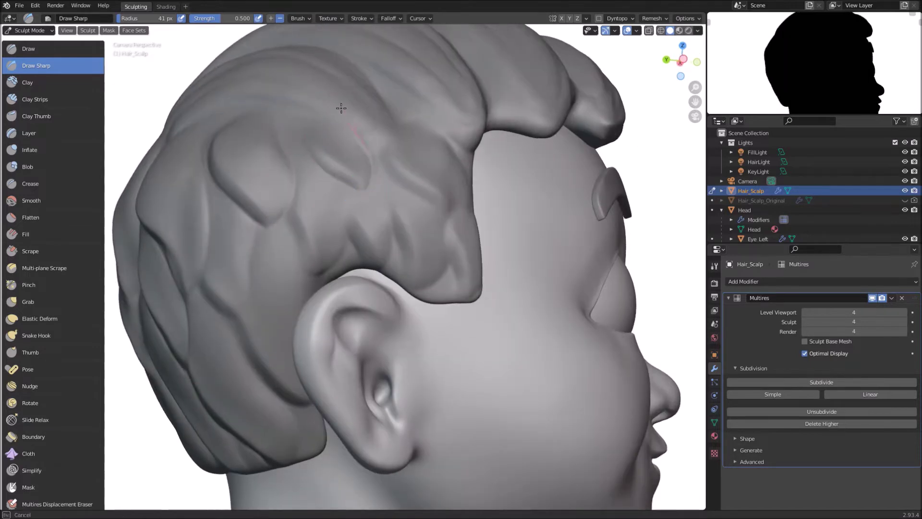
middle_click_drag(341, 108, 301, 171)
middle_click_drag(301, 245, 336, 172)
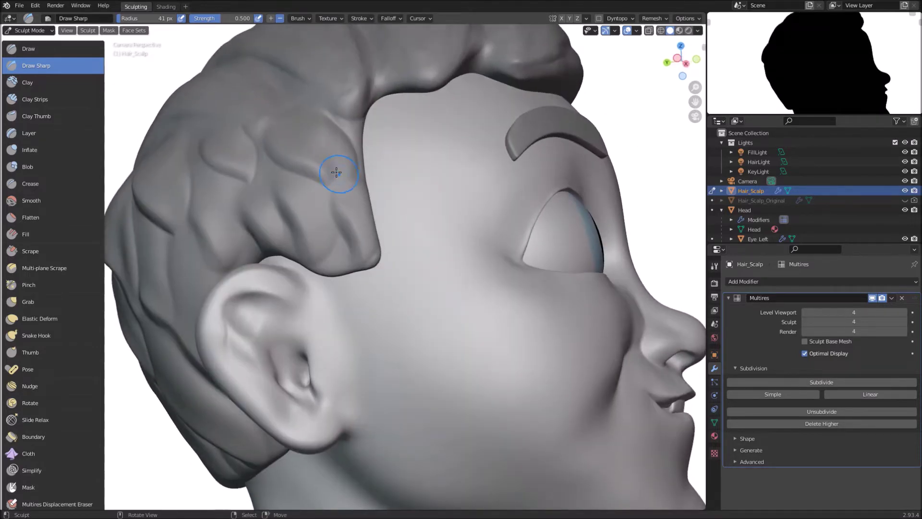
- Define the clump edges at the right temple and down the sideburn with fine Draw Sharp strokes
middle_click_drag(341, 219, 350, 148)
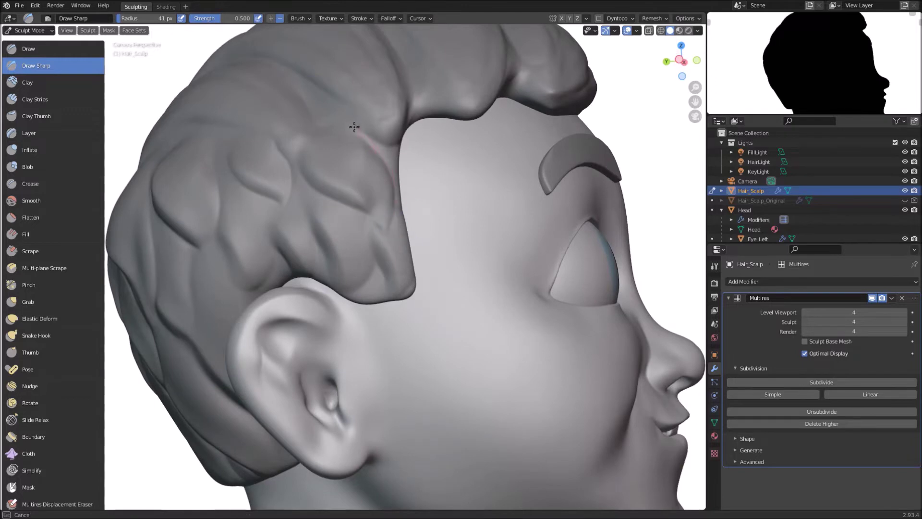
mouse_move(398, 250)
middle_mouse_down()
mouse_move(368, 116)
mouse_move(365, 177)
mouse_move(393, 183)
middle_mouse_up()
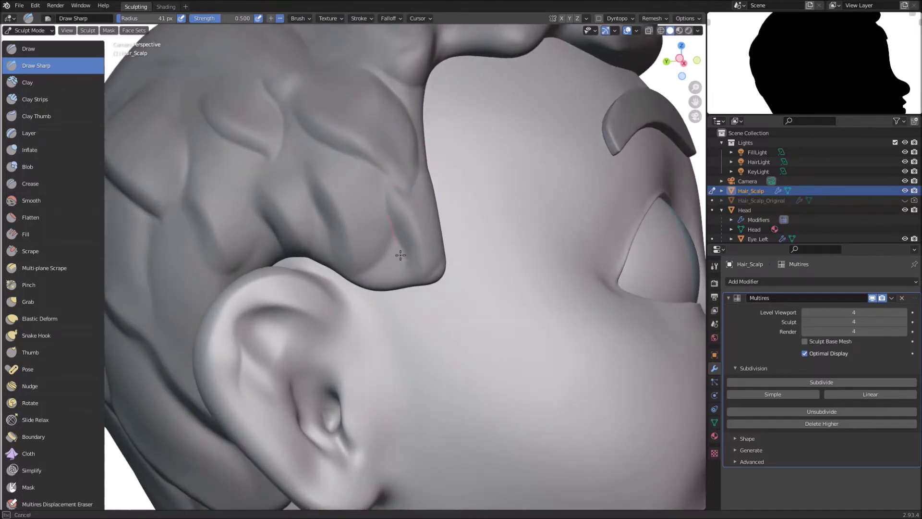
middle_click_drag(468, 161, 368, 175)
middle_click_drag(426, 175, 387, 223)
- Sharpen the grooves running from above the right ear down behind it with Draw Sharp
middle_click_drag(395, 82, 376, 260)
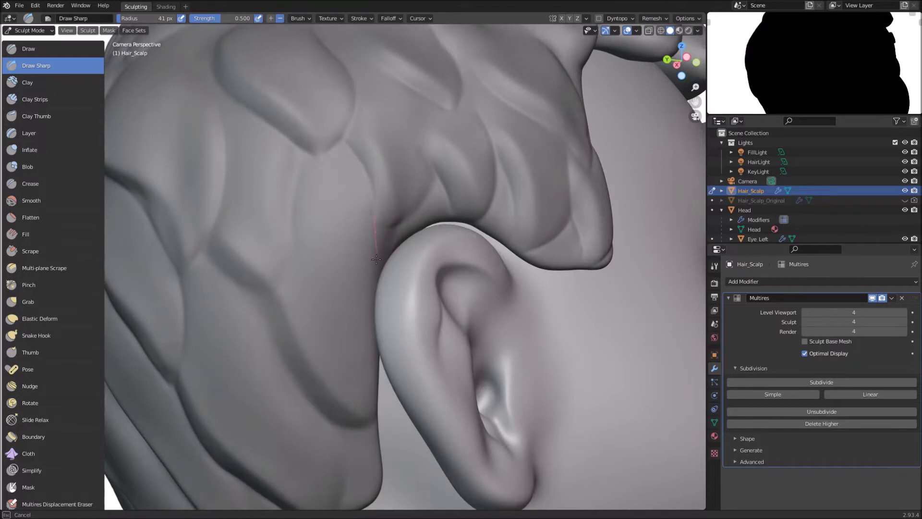
middle_click_drag(437, 180, 388, 161)
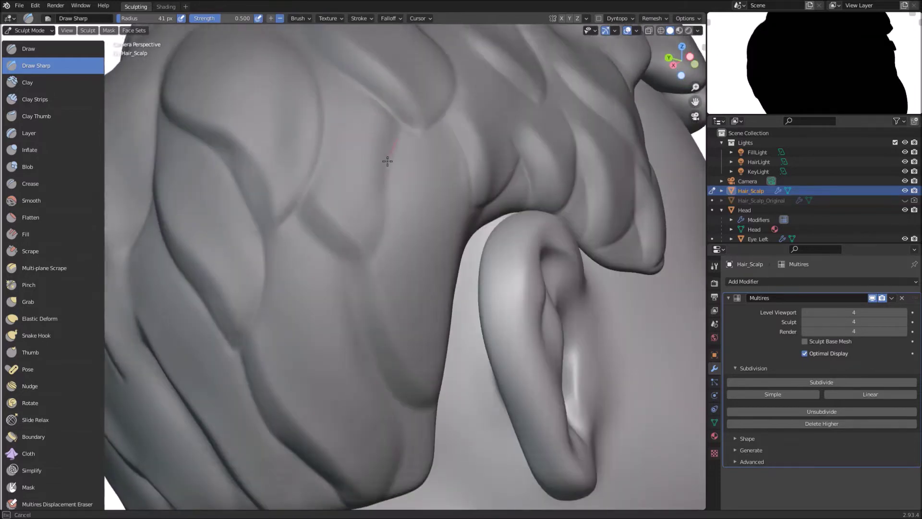
mouse_move(350, 215)
middle_mouse_down()
mouse_move(384, 195)
mouse_move(331, 115)
middle_mouse_up()
mouse_move(299, 107)
left_mouse_down()
mouse_move(307, 179)
mouse_move(389, 281)
left_mouse_up()
scroll(376, 144, "down", 5)
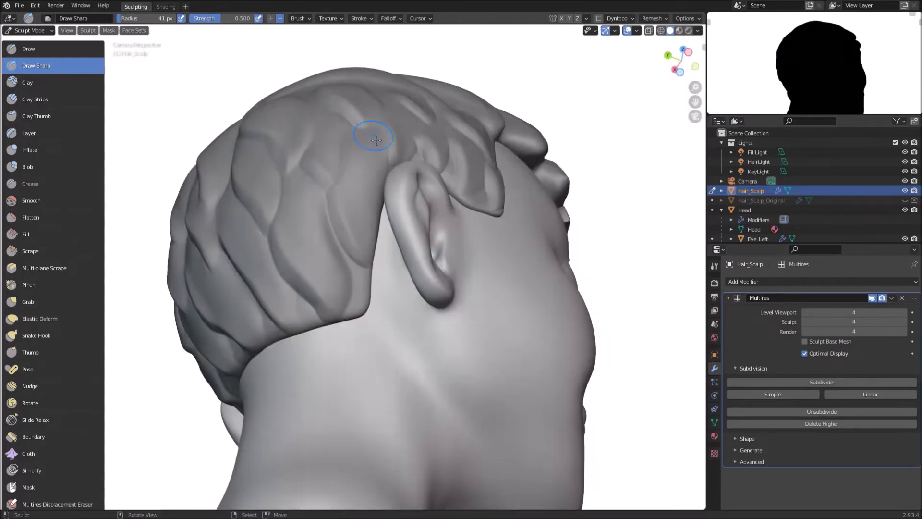
- Refine the tips and joining grooves of the middle back clumps with short Draw Sharp strokes
mouse_move(374, 138)
middle_mouse_down()
mouse_move(270, 230)
mouse_move(350, 246)
mouse_move(433, 223)
mouse_move(391, 263)
middle_mouse_up()
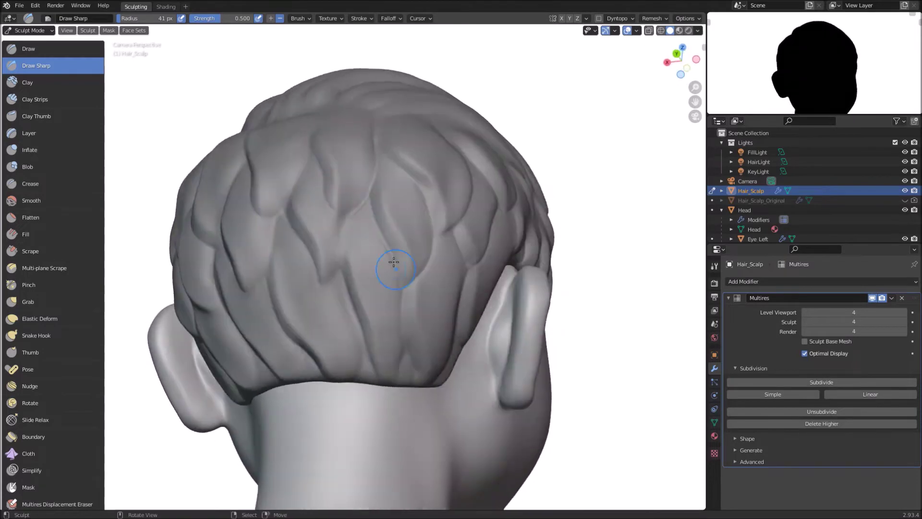
scroll(334, 58, "up", 5)
middle_click_drag(334, 59, 289, 186)
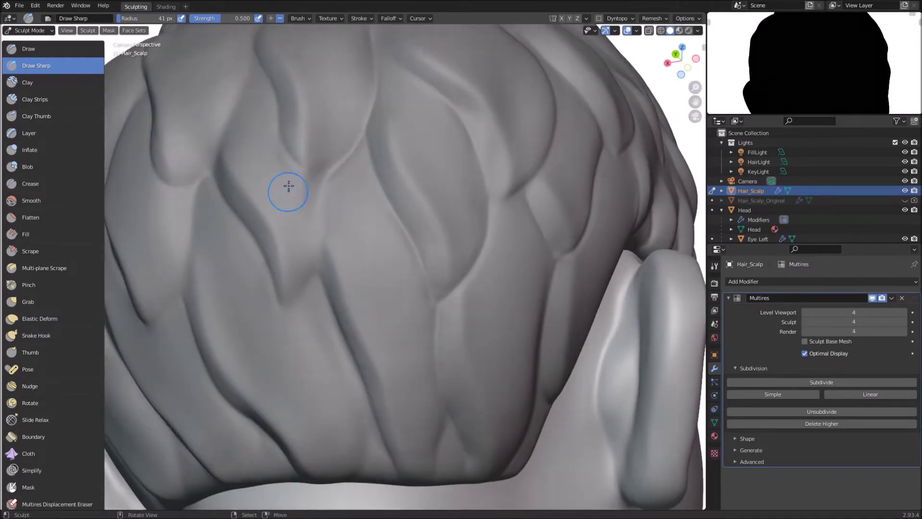
left_click_drag(292, 163, 306, 174)
scroll(331, 192, "down", 2)
mouse_move(354, 200)
middle_mouse_down()
mouse_move(366, 159)
mouse_move(336, 193)
middle_mouse_up()
left_click_drag(330, 229, 361, 181)
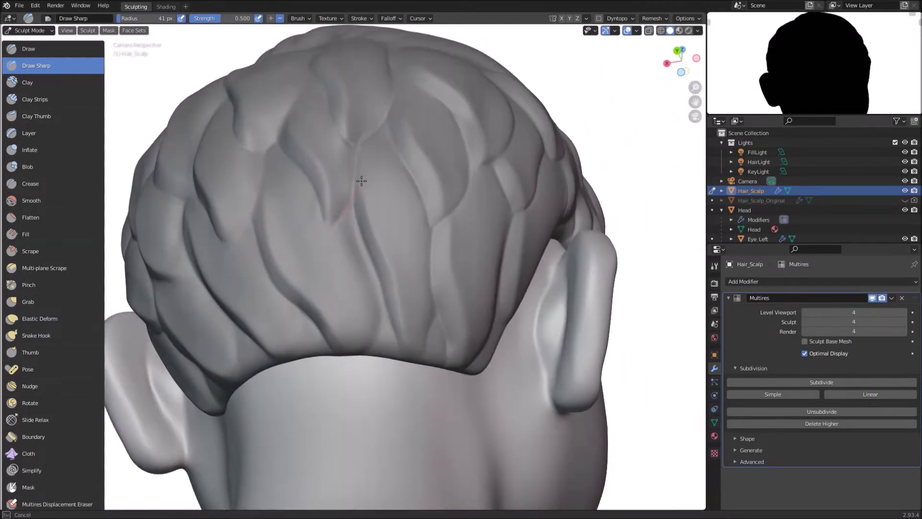
middle_click_drag(358, 166, 304, 164)
- Sharpen the remaining groove junctions between the clumps on the left and centre of the back with Draw Sharp
scroll(287, 209, "up", 4)
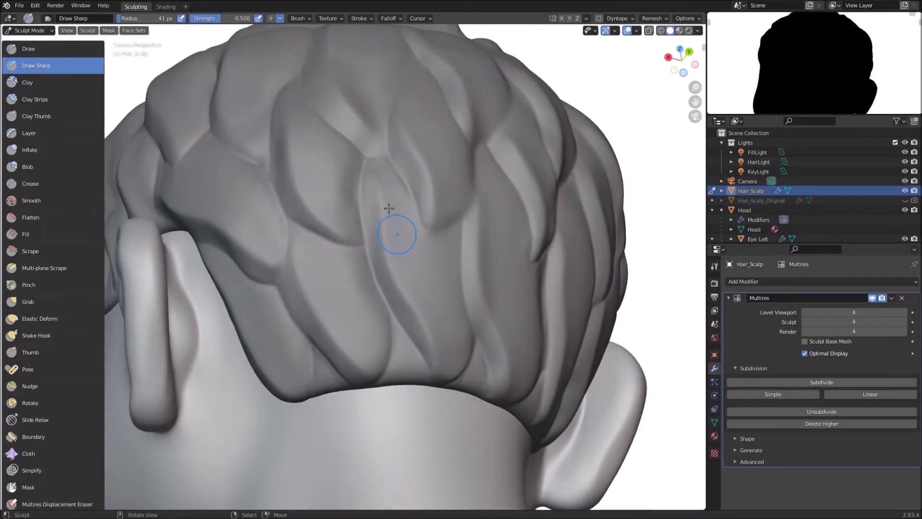
middle_click_drag(389, 208, 324, 192)
scroll(324, 192, "up", 2)
middle_click_drag(384, 90, 348, 230)
scroll(349, 230, "down", 3)
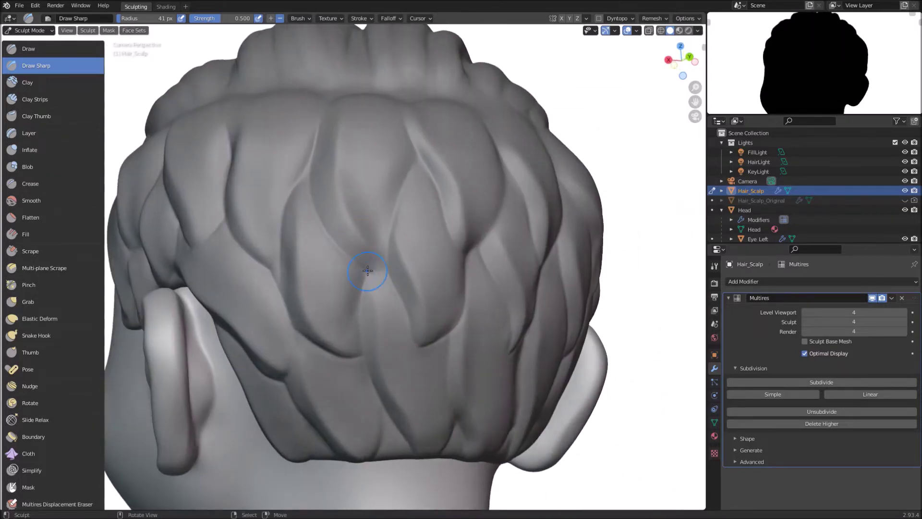
middle_click_drag(368, 271, 417, 259)
scroll(350, 226, "up", 1)
mouse_move(350, 226)
middle_mouse_down()
mouse_move(293, 216)
mouse_move(337, 271)
mouse_move(298, 261)
mouse_move(265, 301)
middle_mouse_up()
scroll(285, 258, "down", 3)
scroll(336, 216, "up", 2)
left_click_drag(342, 210, 375, 269)
- Add short Draw Sharp grooves between the small clumps directly above the right ear
scroll(362, 245, "down", 4)
middle_click_drag(362, 244, 179, 283)
scroll(371, 169, "up", 5)
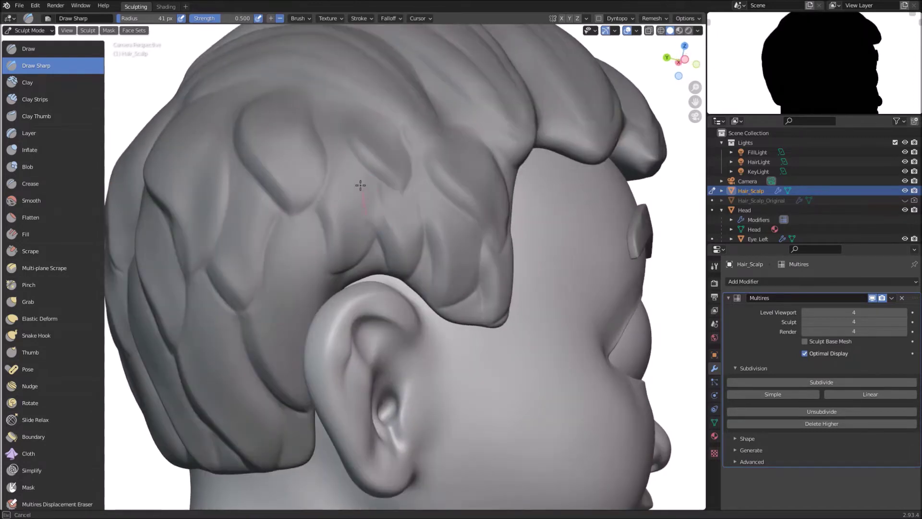
left_click_drag(393, 215, 379, 236)
scroll(331, 263, "down", 3)
- Deepen the dividing line between the swept top hair and the lower clumps, from left temple around to right temple, using a 71 px Draw Sharp brush
mouse_move(331, 264)
middle_mouse_down()
mouse_move(557, 274)
mouse_move(240, 273)
mouse_move(293, 275)
mouse_move(246, 233)
mouse_move(242, 205)
mouse_move(294, 267)
mouse_move(297, 237)
middle_mouse_up()
scroll(293, 275, "up", 2)
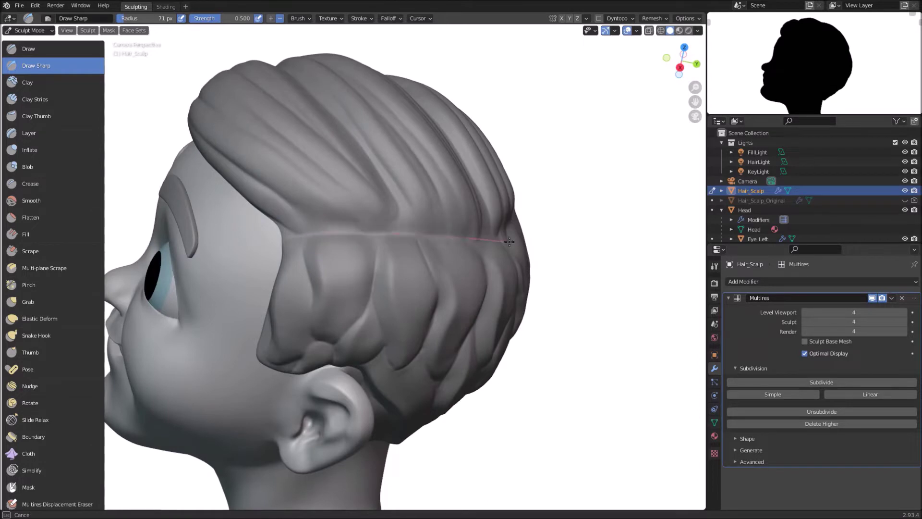
middle_click_drag(509, 241, 340, 258)
middle_click_drag(467, 191, 337, 247)
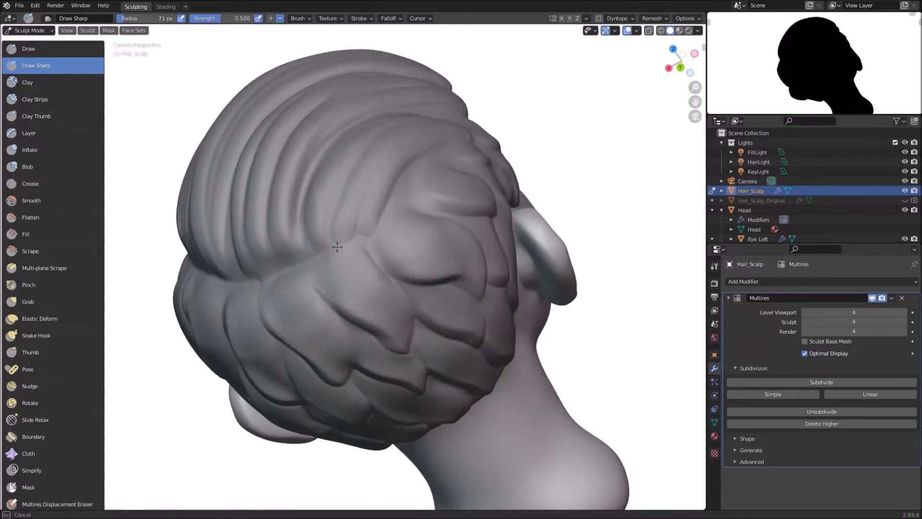
middle_click_drag(405, 311, 280, 245)
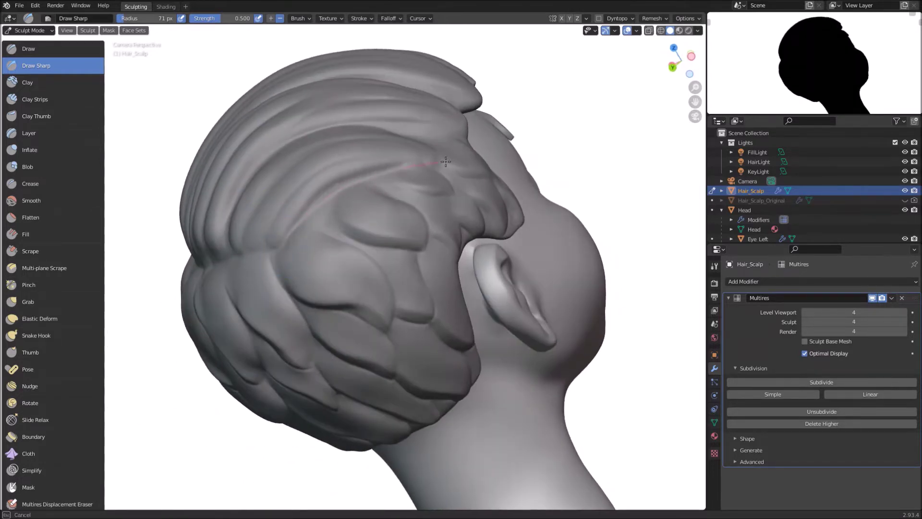
middle_click_drag(446, 162, 287, 164)
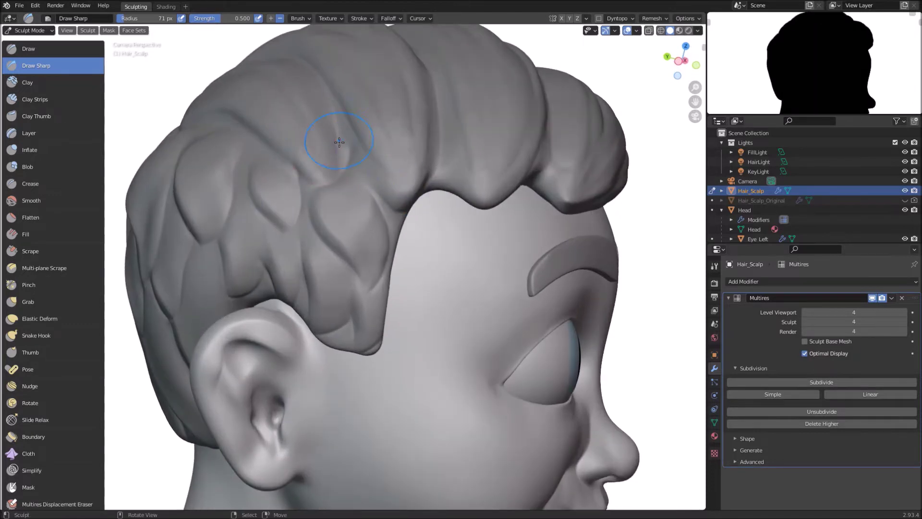
middle_click_drag(426, 208, 313, 129)
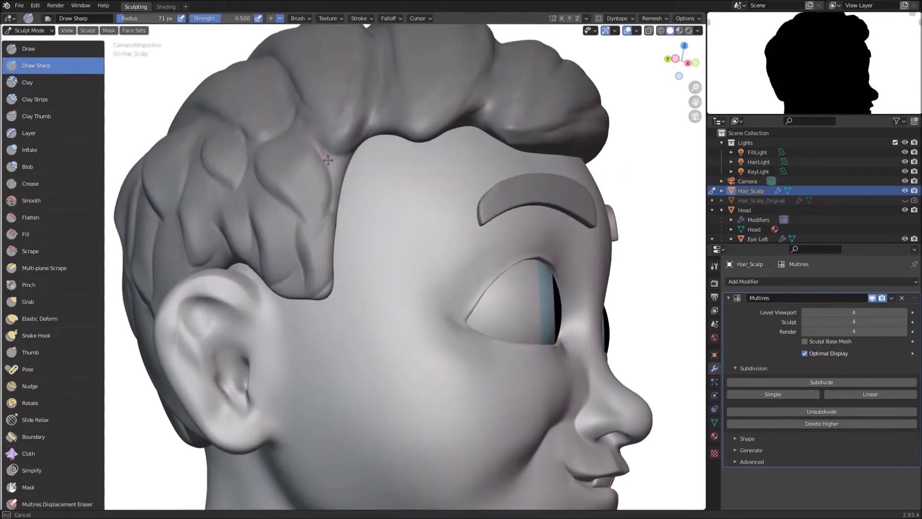
middle_click_drag(328, 160, 247, 124)
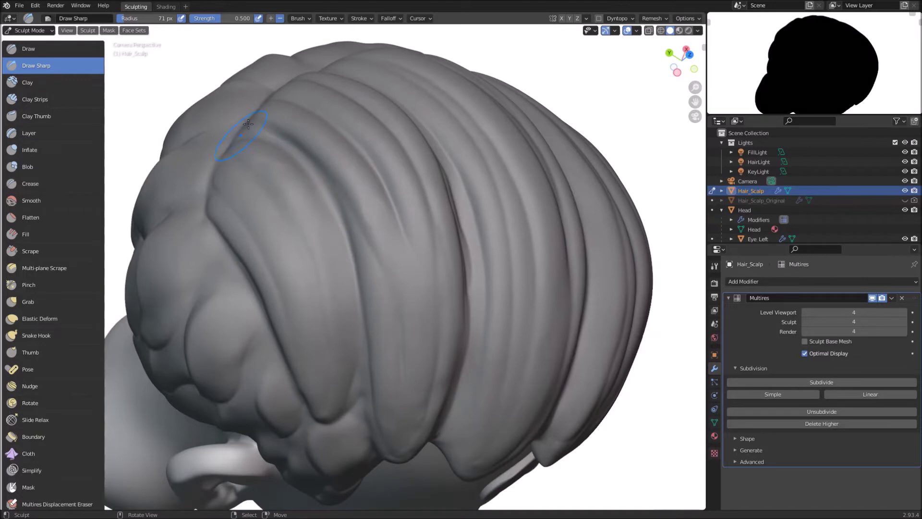
- Deepen the long grooves between the swept top strands from the parting toward the front hairline with Draw Sharp
left_click_drag(305, 154, 353, 263)
middle_click_drag(360, 235, 390, 233)
mouse_move(273, 140)
left_mouse_down()
mouse_move(296, 146)
mouse_move(367, 221)
mouse_move(389, 285)
mouse_move(390, 441)
left_mouse_up()
mouse_move(390, 441)
middle_mouse_down()
mouse_move(331, 224)
mouse_move(339, 246)
middle_mouse_up()
mouse_move(315, 193)
left_mouse_down()
mouse_move(342, 231)
mouse_move(377, 331)
mouse_move(383, 409)
left_mouse_up()
middle_click_drag(395, 324, 350, 228)
mouse_move(350, 228)
left_mouse_down()
mouse_move(372, 260)
mouse_move(377, 331)
mouse_move(348, 395)
left_mouse_up()
middle_click_drag(348, 395, 388, 176)
- Sharpen the long grooves separating the main top clumps from the crown down to the fringe
middle_click_drag(449, 304, 320, 271)
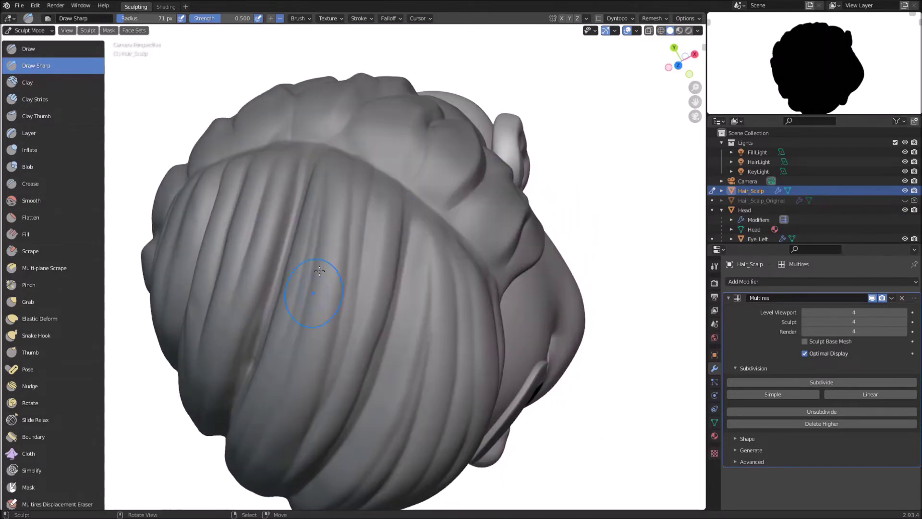
left_click_drag(409, 203, 372, 393)
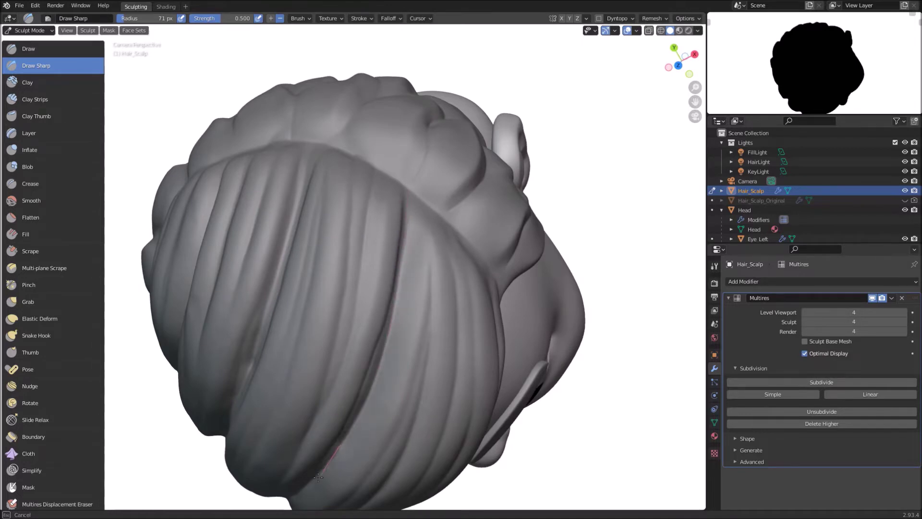
middle_click_drag(318, 476, 406, 226)
middle_click_drag(366, 355, 318, 208)
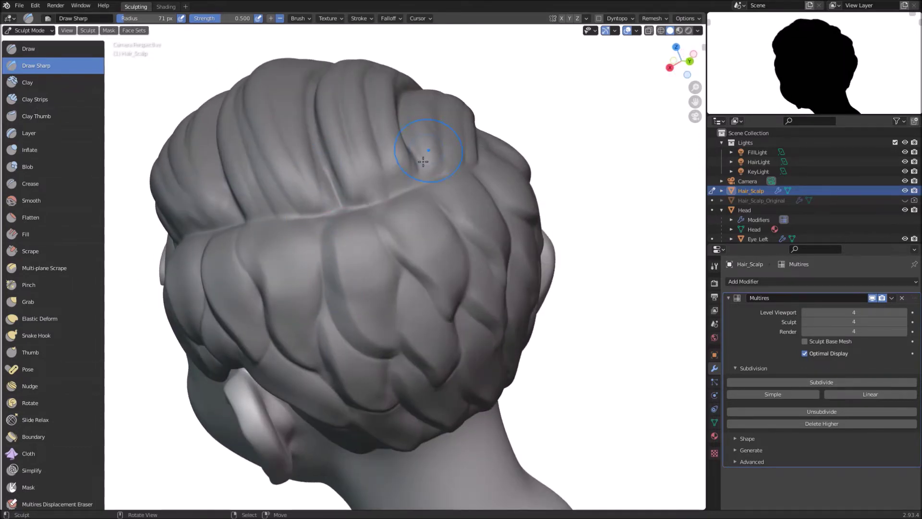
- Deepen the seam at the crown and right rear where the top strands meet the back clumps with Draw Sharp
middle_click_drag(423, 162, 380, 243)
middle_click_drag(411, 181, 404, 249)
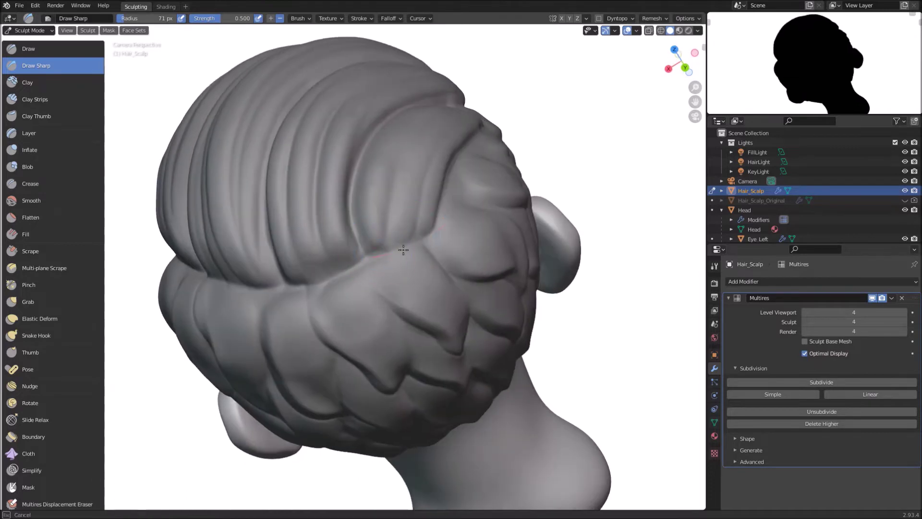
left_click_drag(403, 249, 432, 233)
mouse_move(423, 264)
middle_mouse_down("ctrl")
mouse_move(412, 339)
mouse_move(406, 262)
middle_mouse_up("ctrl")
middle_click_drag(406, 254, 329, 240)
left_click_drag(317, 242, 389, 172)
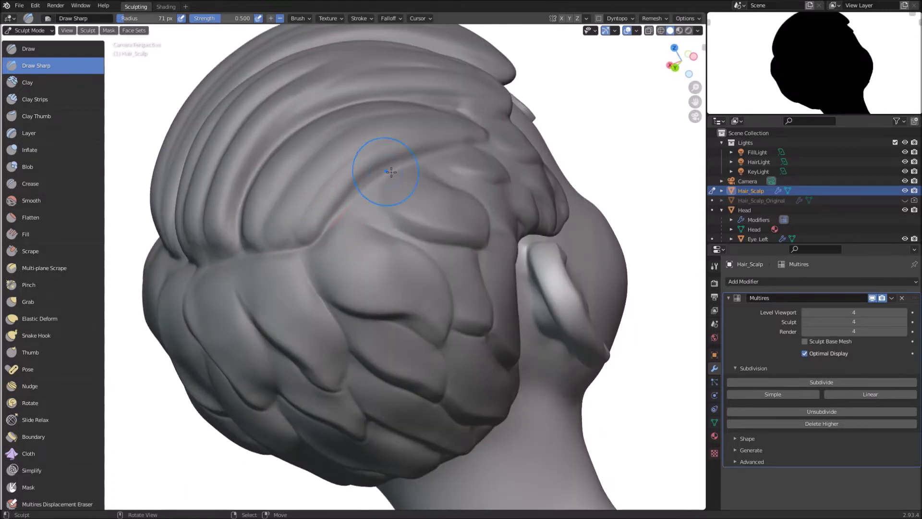
- Examine the sculpted hair on the whole head from the front and the back
middle_click_drag(391, 172, 492, 214, "ctrl")
middle_click_drag(408, 377, 461, 322, "shift")
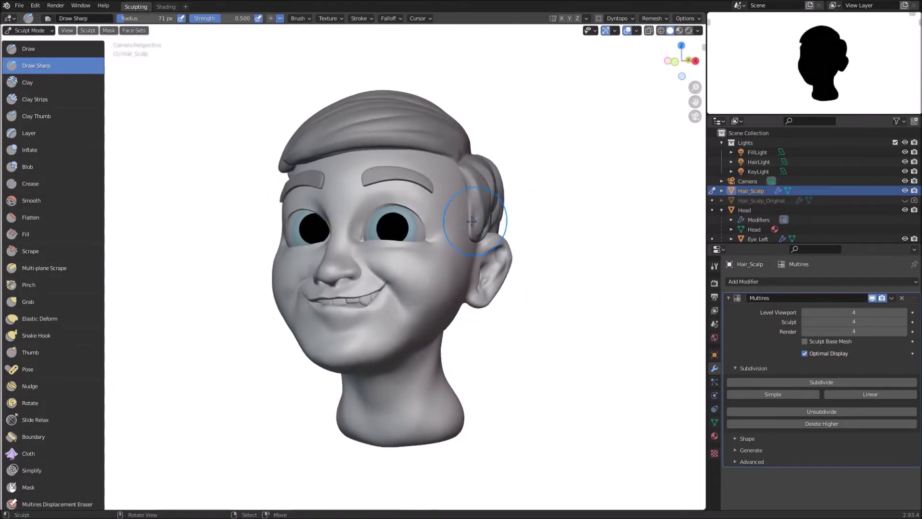
middle_click_drag(386, 281, 561, 249)
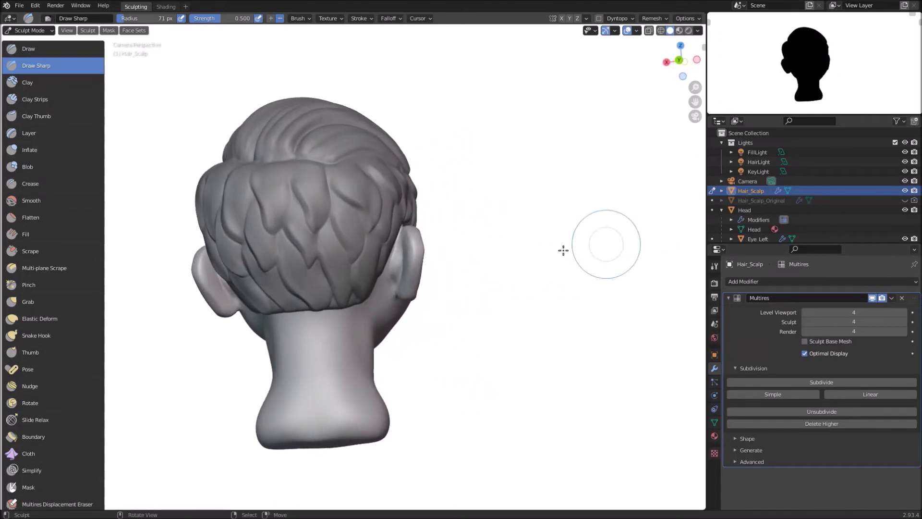
scroll(442, 204, "up", 3)
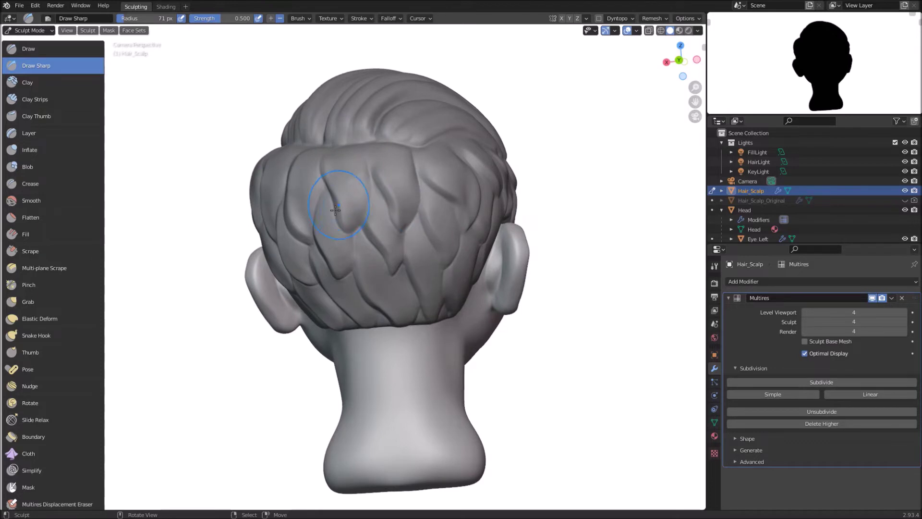
middle_click_drag(365, 148, 414, 238, "ctrl")
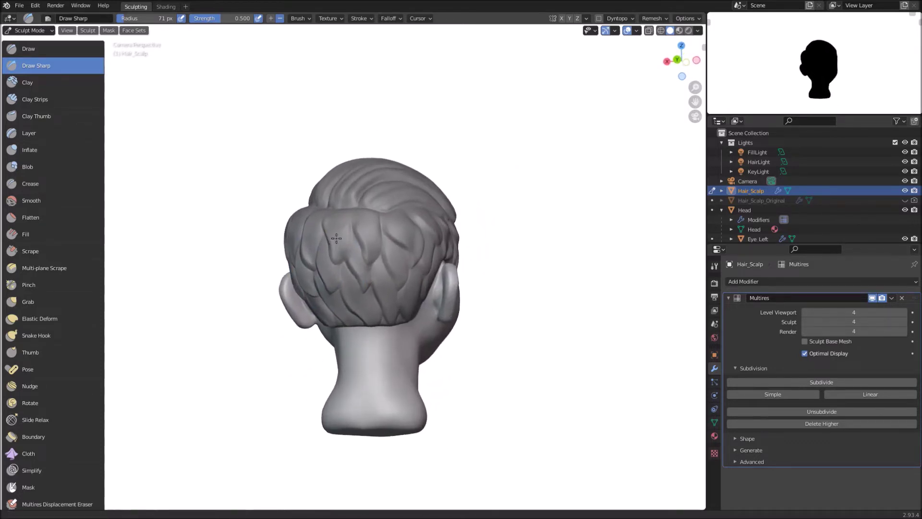
- Examine the clump layout on the back of the head for places to add small strands of hair
scroll(336, 238, "up", 4)
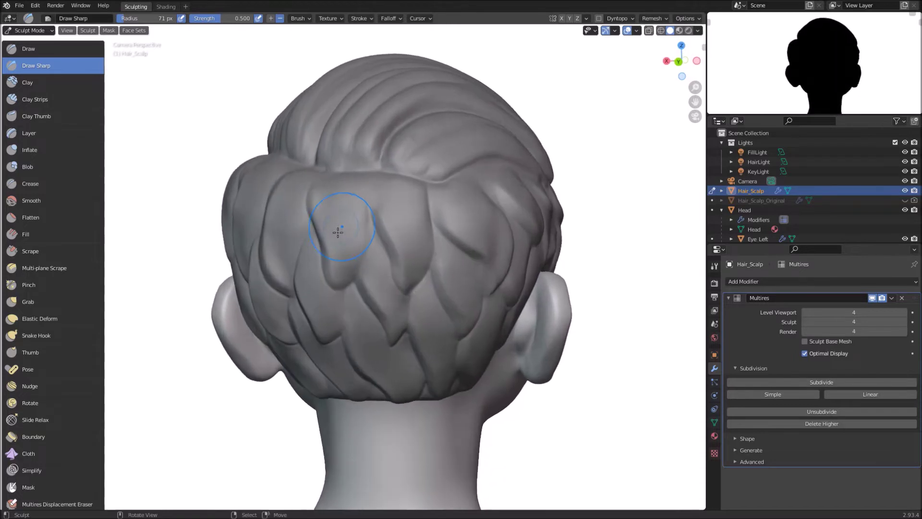
middle_click_drag(337, 233, 368, 218)
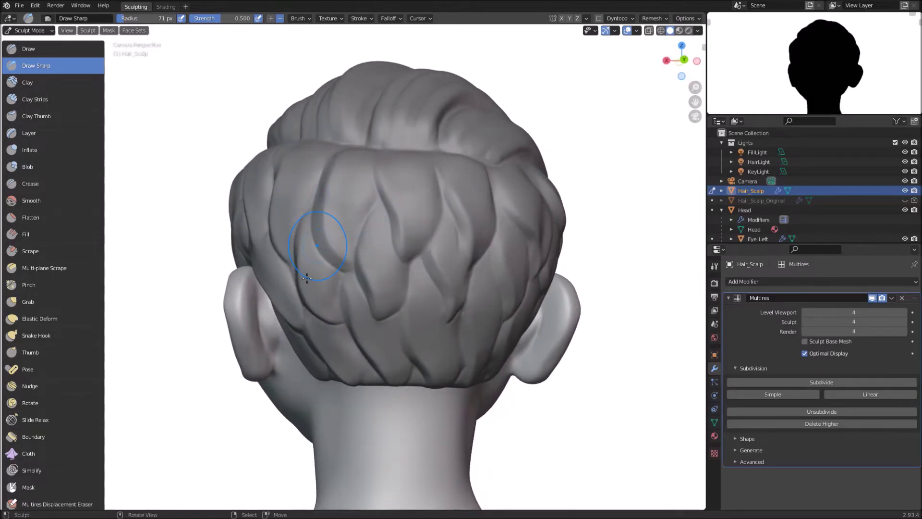
scroll(359, 214, "down", 5)
middle_click_drag(403, 217, 372, 253)
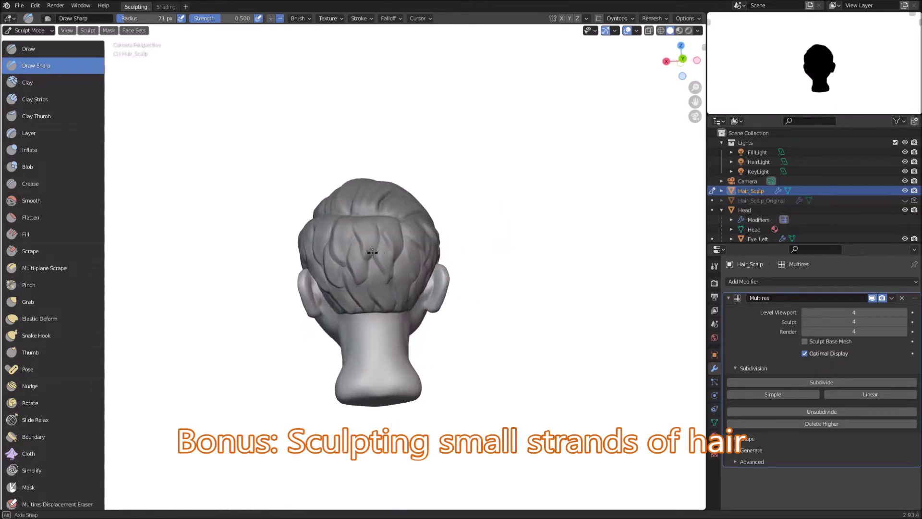
scroll(355, 264, "up", 6)
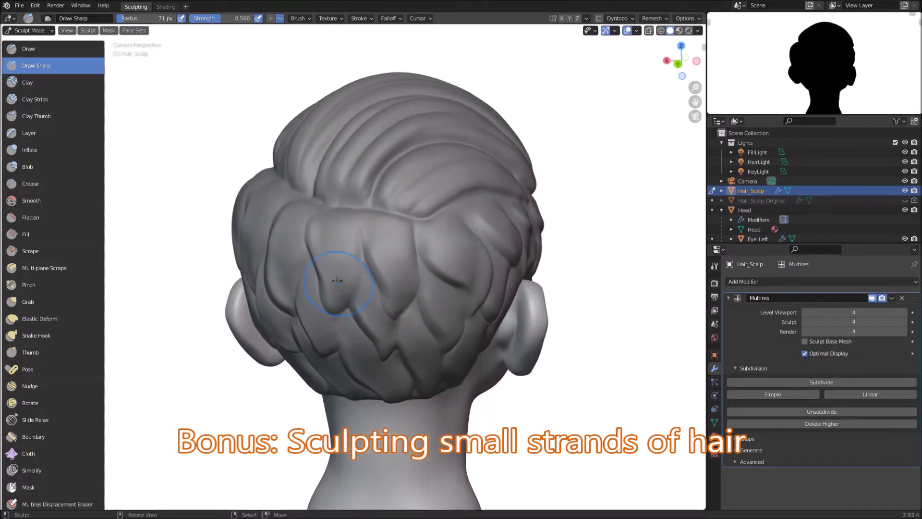
mouse_move(337, 280)
middle_mouse_down()
mouse_move(329, 238)
mouse_move(292, 197)
middle_mouse_up()
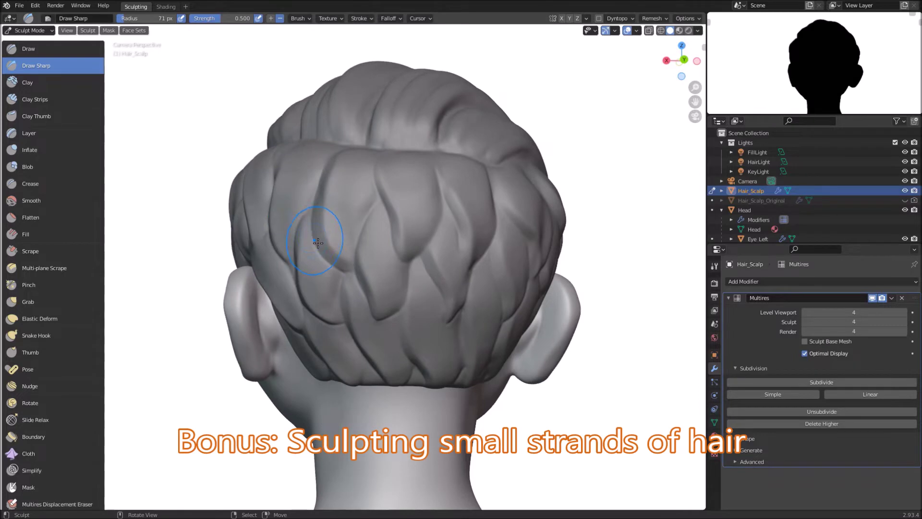
middle_click_drag(318, 243, 359, 200)
left_click_drag(360, 191, 391, 240)
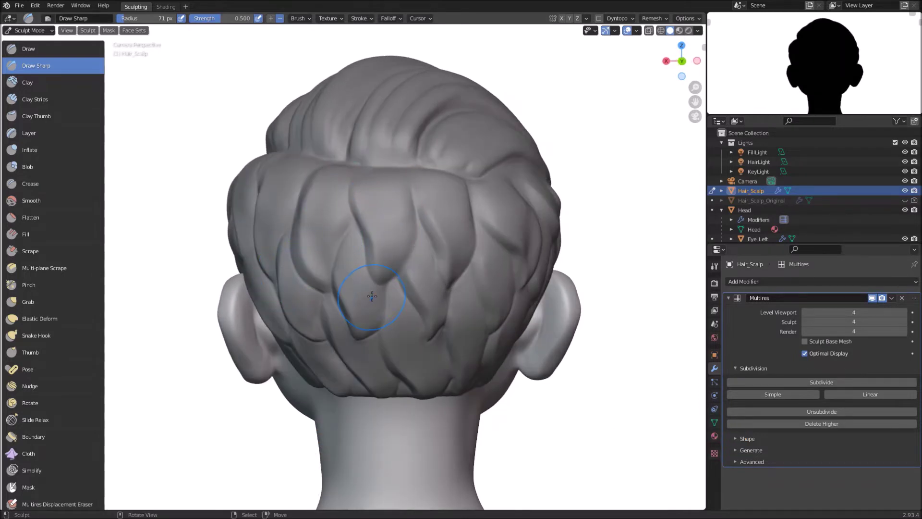
middle_click_drag(320, 293, 288, 196)
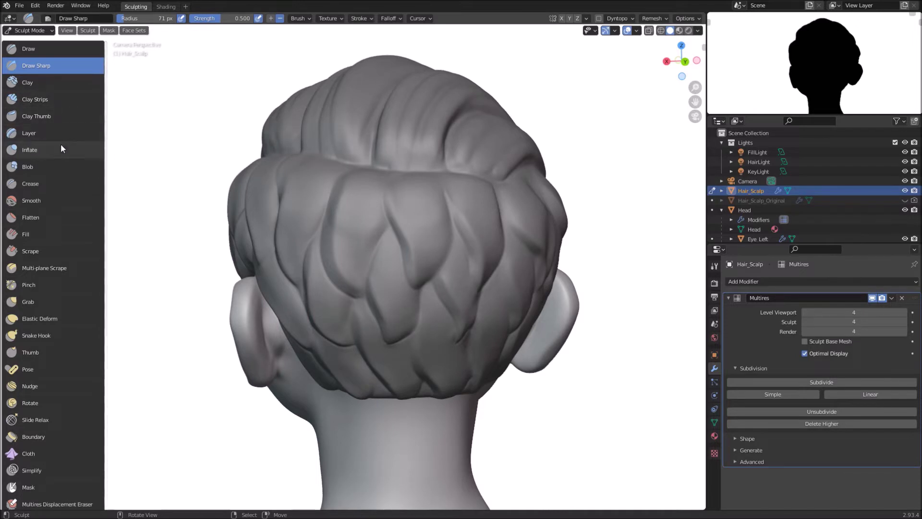
- Switch to the Crease brush with Stabilize Stroke enabled and a radius of 55 px
left_click(50, 183)
middle_click_drag(385, 190, 365, 167, "ctrl")
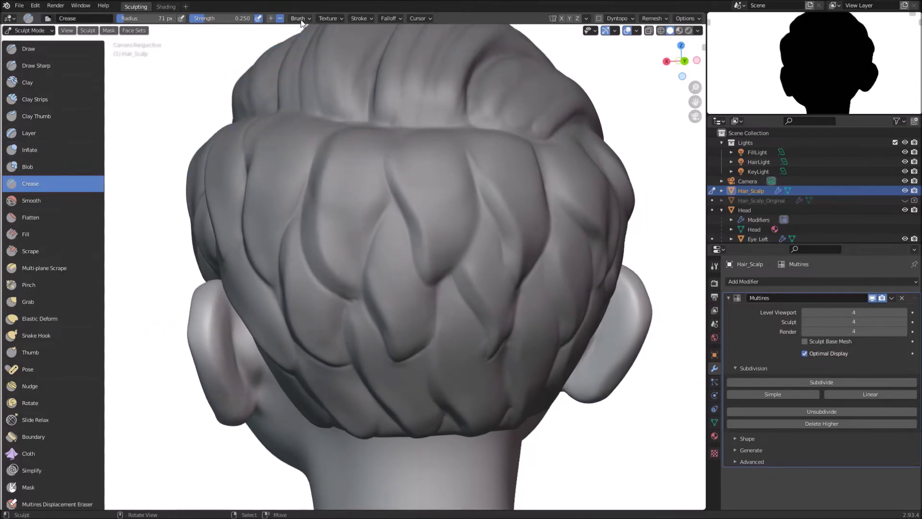
left_click(357, 18)
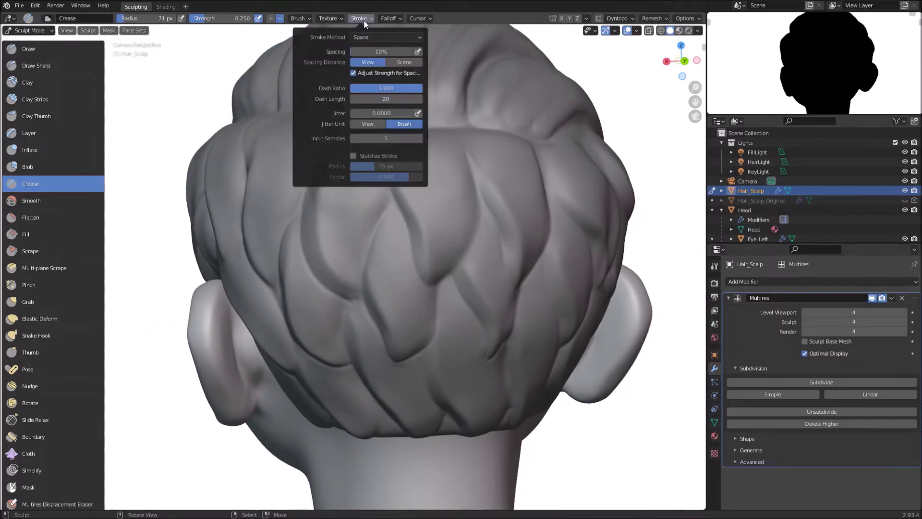
left_click(354, 157)
key("f")
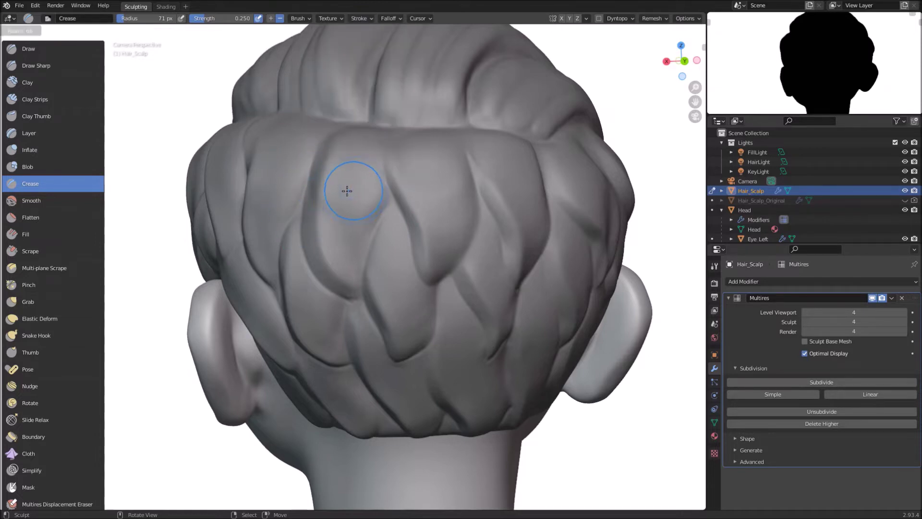
left_click(355, 185)
- Set the Crease strength to 1.000 and try a groove down the upper back clump, undoing the wide stroke
middle_click_drag(351, 149, 350, 131)
left_click_drag(361, 136, 345, 164)
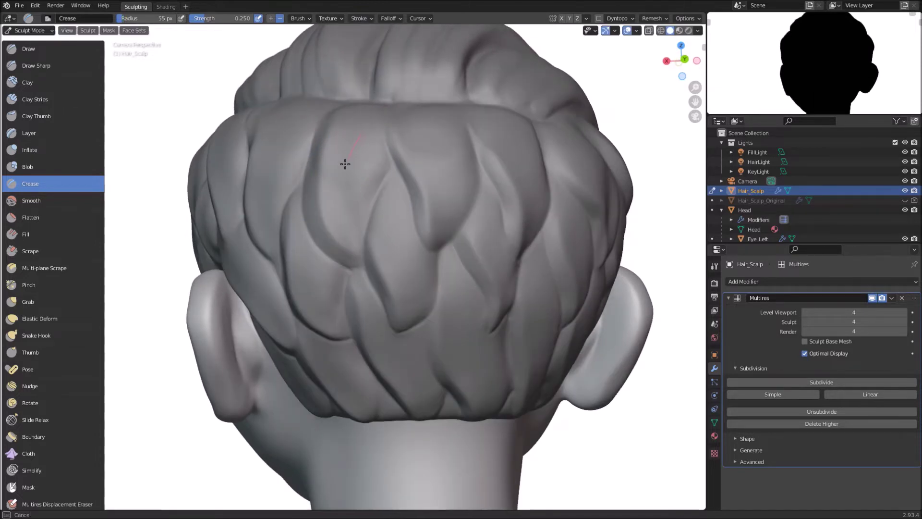
mouse_move(367, 277)
left_mouse_down()
mouse_move(350, 154)
mouse_move(352, 165)
left_mouse_up()
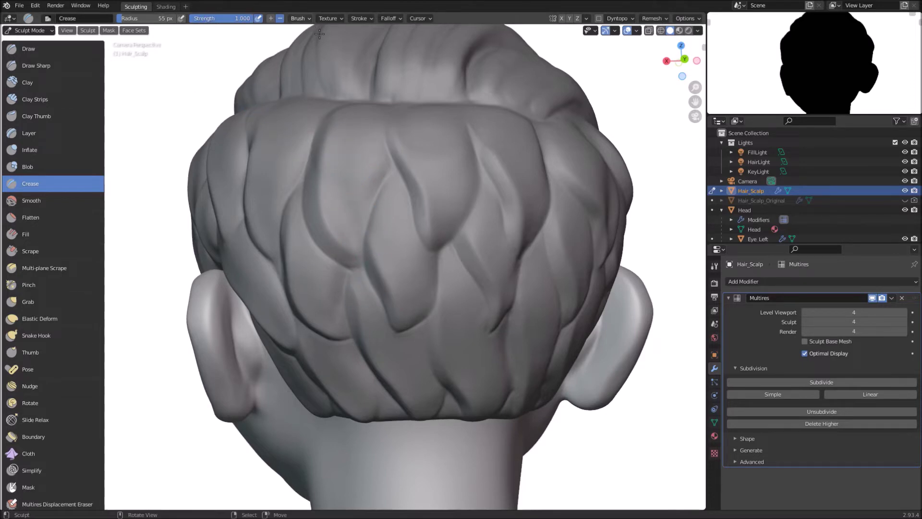
mouse_move(360, 136)
left_mouse_down()
mouse_move(336, 206)
mouse_move(345, 262)
mouse_move(367, 278)
left_mouse_up()
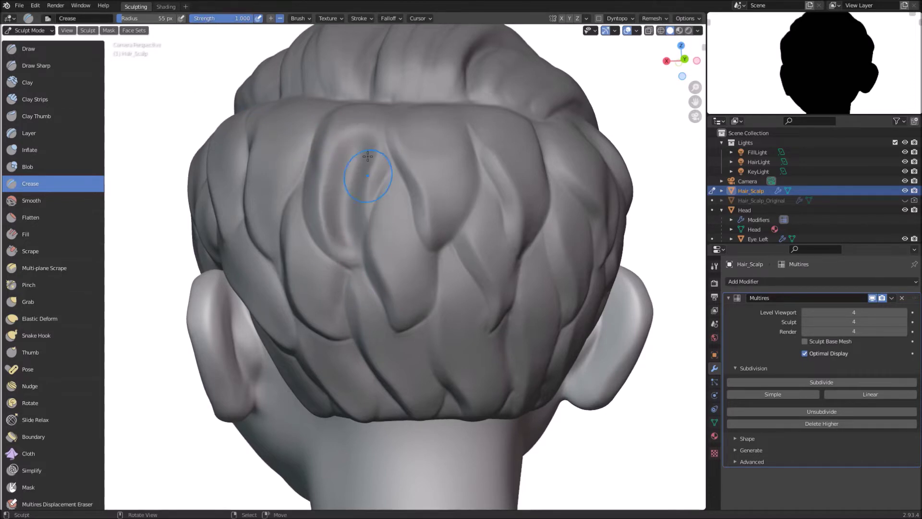
key("ctrl+z")
- Reduce the Crease radius to 25 px and try thin strand grooves down the middle of the upper back clump
key("f")
left_click(338, 165)
left_click_drag(344, 155, 352, 165)
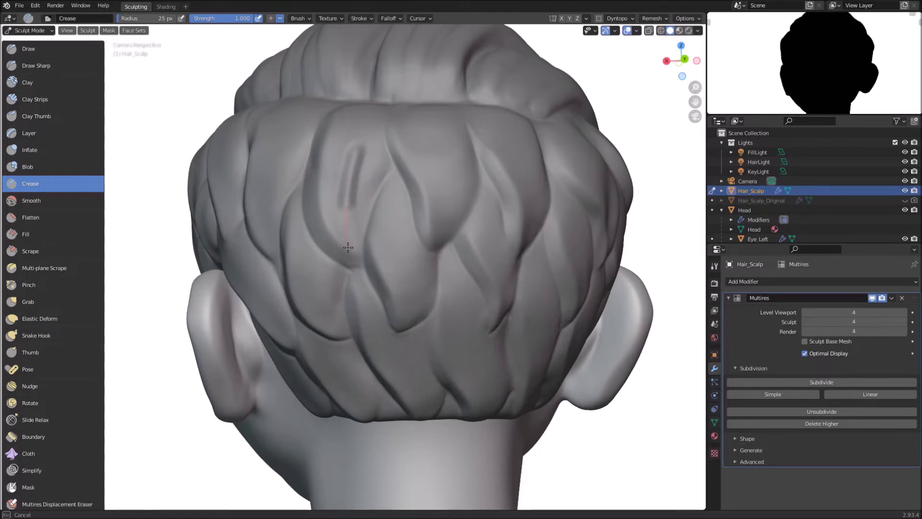
left_click_drag(349, 248, 350, 255)
mouse_move(360, 196)
middle_mouse_down()
mouse_move(346, 189)
mouse_move(323, 207)
mouse_move(305, 193)
mouse_move(321, 185)
mouse_move(298, 168)
mouse_move(307, 162)
middle_mouse_up()
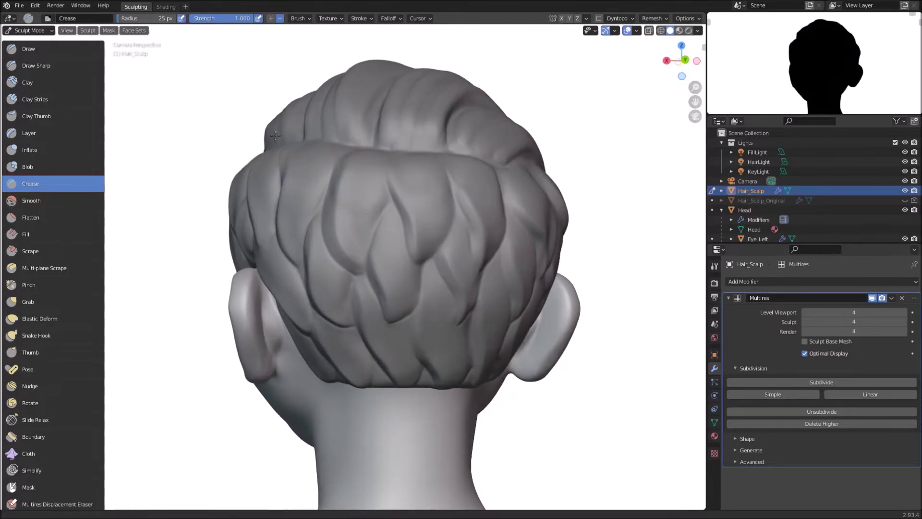
scroll(354, 178, "up", 3)
left_click_drag(353, 240, 371, 289)
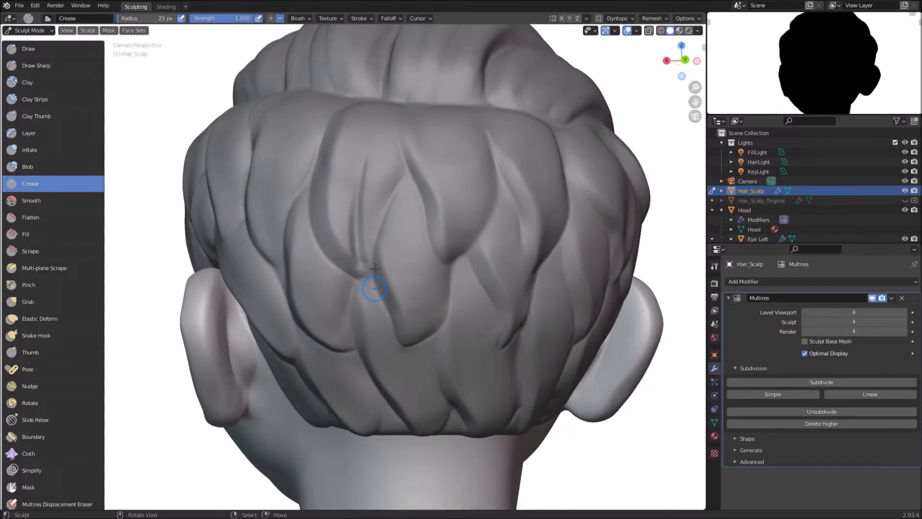
- Carve a thin strand groove with Crease from the tip of the upper back clump up toward the parting
mouse_move(350, 181)
middle_mouse_down()
mouse_move(268, 196)
mouse_move(272, 166)
mouse_move(358, 220)
middle_mouse_up()
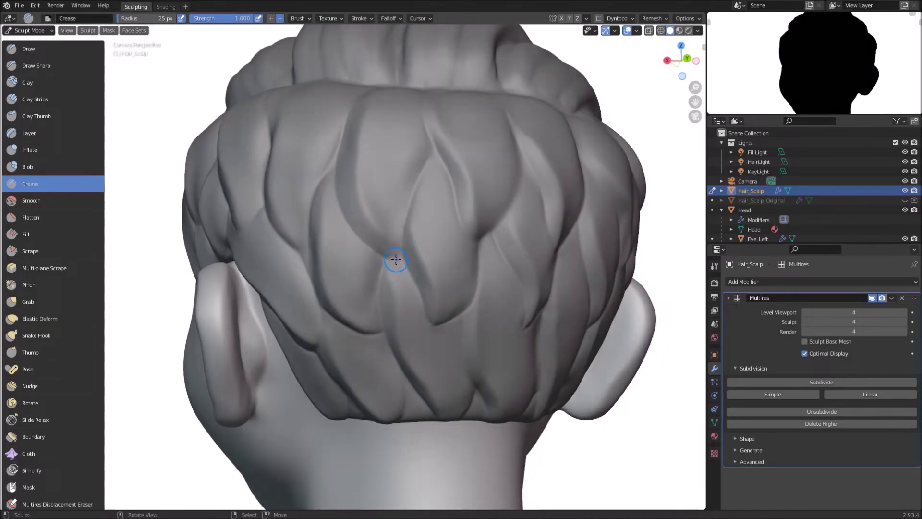
left_click_drag(396, 260, 392, 241)
left_click_drag(386, 157, 399, 127)
left_click_drag(397, 251, 387, 227)
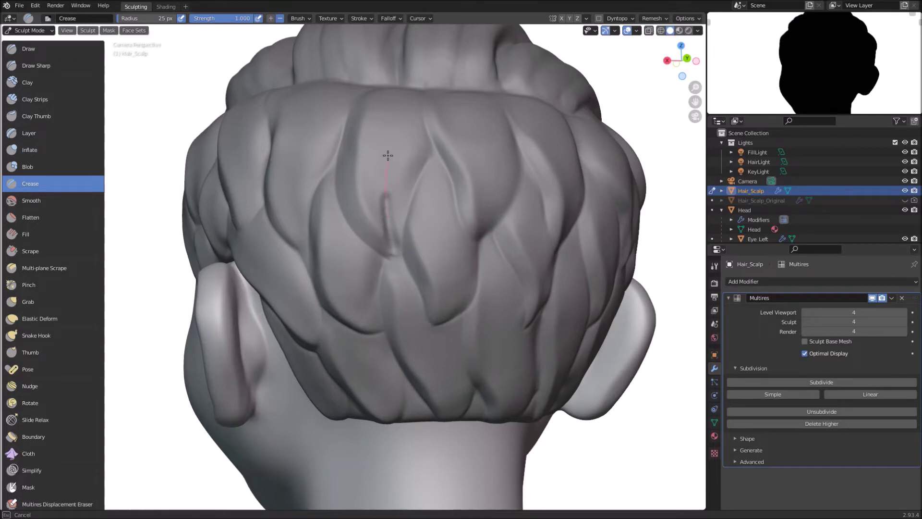
left_click_drag(404, 109, 411, 95)
- Crease thin strand grooves from the tips upward in the clumps between the back of the head and the left ear
scroll(431, 102, "down", 3)
mouse_move(343, 211)
middle_mouse_down()
mouse_move(323, 236)
mouse_move(317, 206)
mouse_move(350, 113)
mouse_move(350, 252)
mouse_move(411, 249)
mouse_move(388, 241)
mouse_move(305, 160)
mouse_move(335, 172)
mouse_move(331, 222)
middle_mouse_up()
scroll(352, 255, "up", 3)
left_click_drag(331, 222, 350, 197)
left_click_drag(343, 118, 342, 116)
middle_click_drag(342, 116, 311, 121)
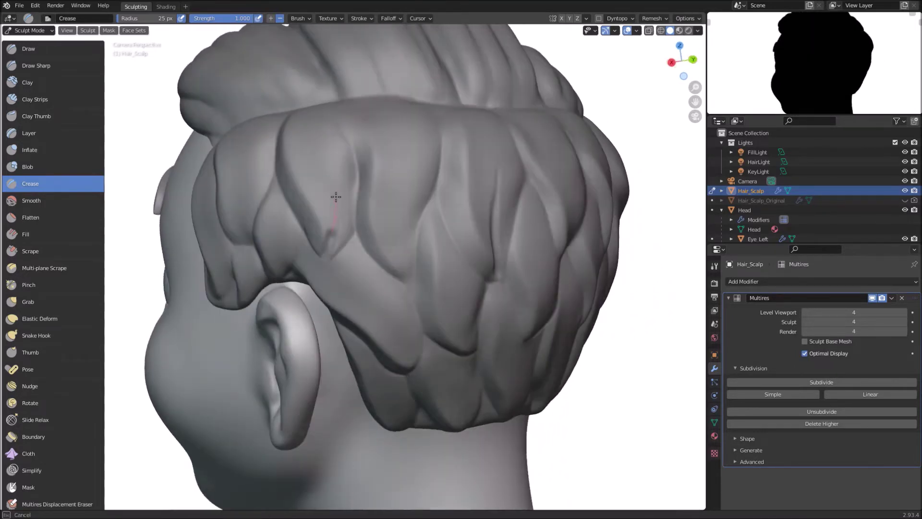
left_click_drag(335, 197, 336, 195)
- Crease small strand grooves into the lower clumps along the nape and round to behind the right ear
middle_click_drag(336, 195, 380, 266)
mouse_move(446, 80)
middle_mouse_down()
mouse_move(387, 216)
mouse_move(401, 243)
middle_mouse_up()
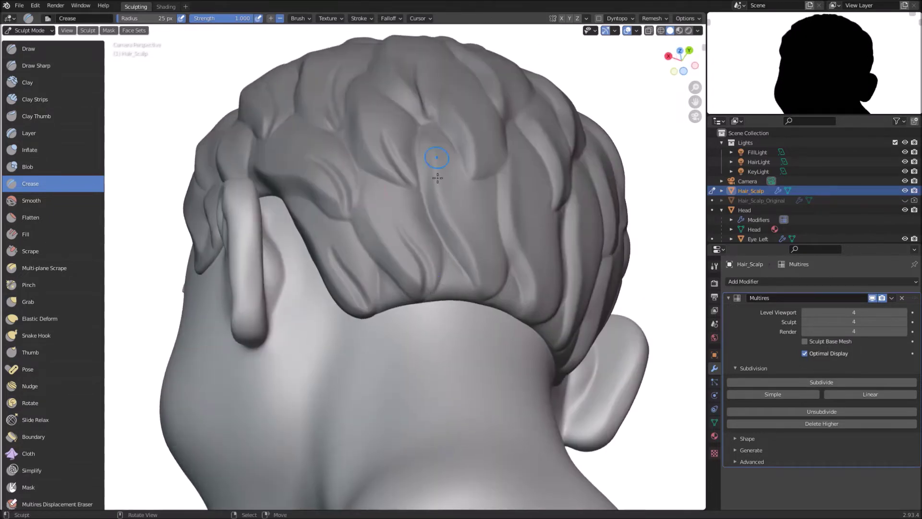
mouse_move(437, 179)
middle_mouse_down()
mouse_move(372, 197)
mouse_move(427, 241)
mouse_move(438, 63)
mouse_move(335, 222)
mouse_move(366, 177)
mouse_move(315, 306)
mouse_move(389, 140)
mouse_move(384, 187)
middle_mouse_up()
mouse_move(290, 201)
middle_mouse_down()
mouse_move(335, 136)
mouse_move(456, 243)
mouse_move(376, 264)
mouse_move(370, 240)
mouse_move(387, 190)
middle_mouse_up()
mouse_move(397, 292)
middle_mouse_down()
mouse_move(389, 211)
mouse_move(378, 231)
middle_mouse_up()
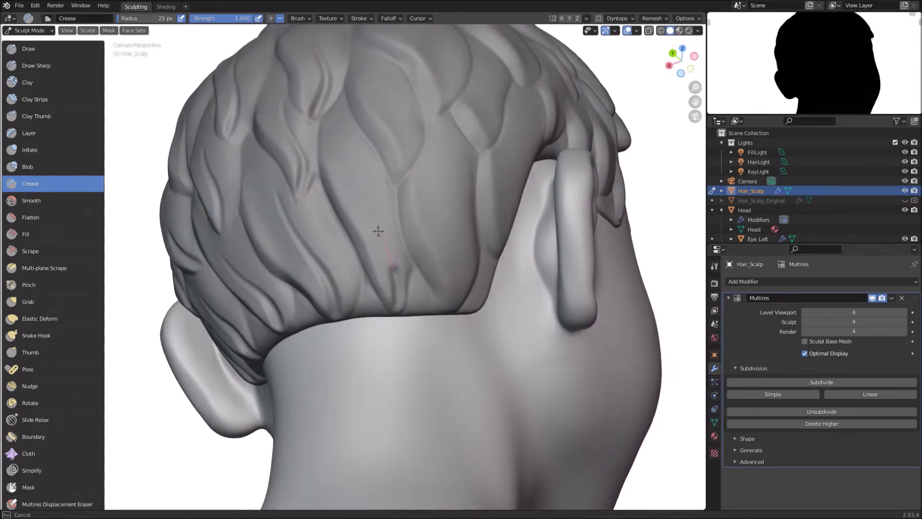
mouse_move(393, 309)
middle_mouse_down()
mouse_move(370, 307)
mouse_move(407, 207)
middle_mouse_up()
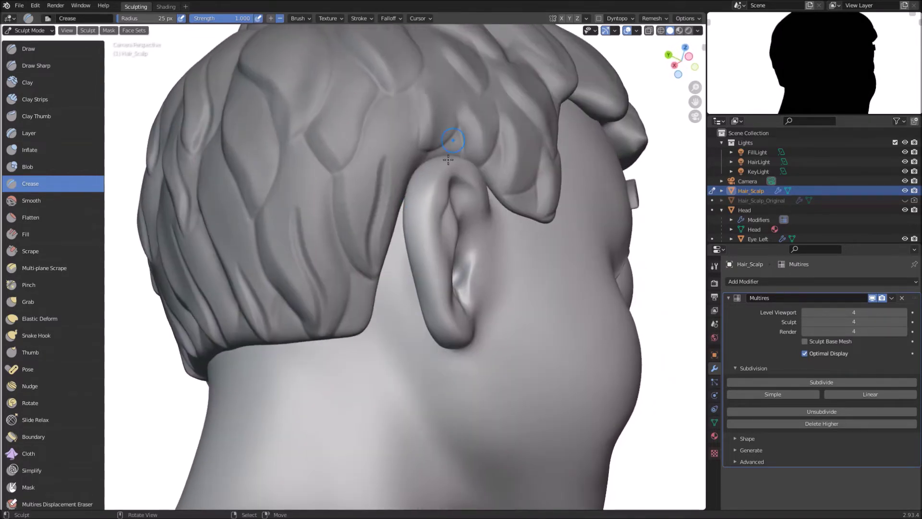
- Crease small strand grooves into the clumps above the right ear and toward the right temple
mouse_move(448, 160)
middle_mouse_down()
mouse_move(318, 142)
mouse_move(323, 187)
mouse_move(278, 257)
mouse_move(417, 206)
mouse_move(319, 181)
mouse_move(333, 190)
middle_mouse_up()
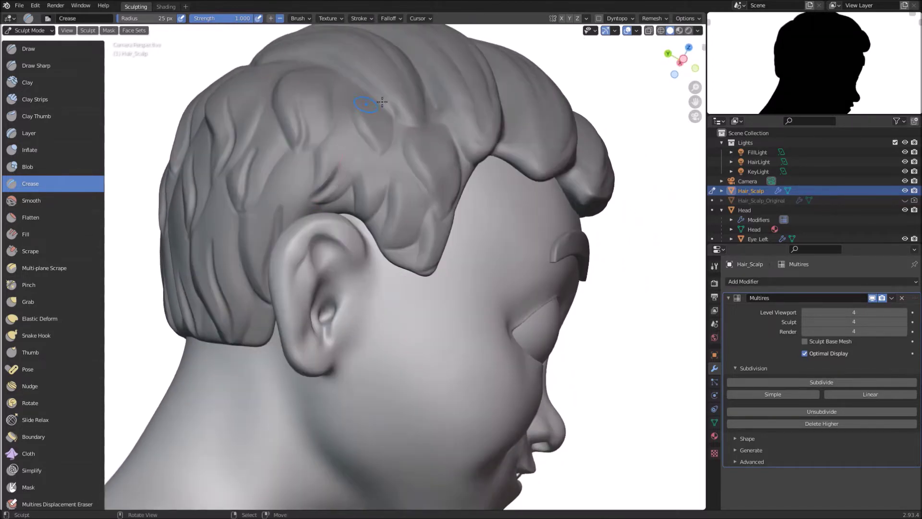
middle_click_drag(389, 107, 378, 235)
middle_click_drag(348, 134, 384, 269, "ctrl")
middle_click_drag(384, 269, 425, 292)
scroll(343, 242, "up", 2)
scroll(425, 293, "up", 2)
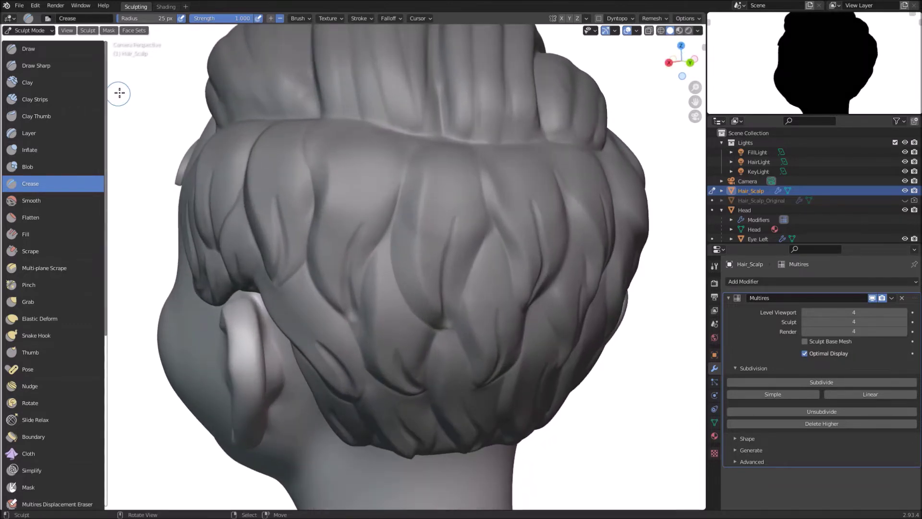
- Switch to Draw Sharp at 25 px and sharpen the small strand grooves around the left ear and left rear clumps
left_click(62, 67)
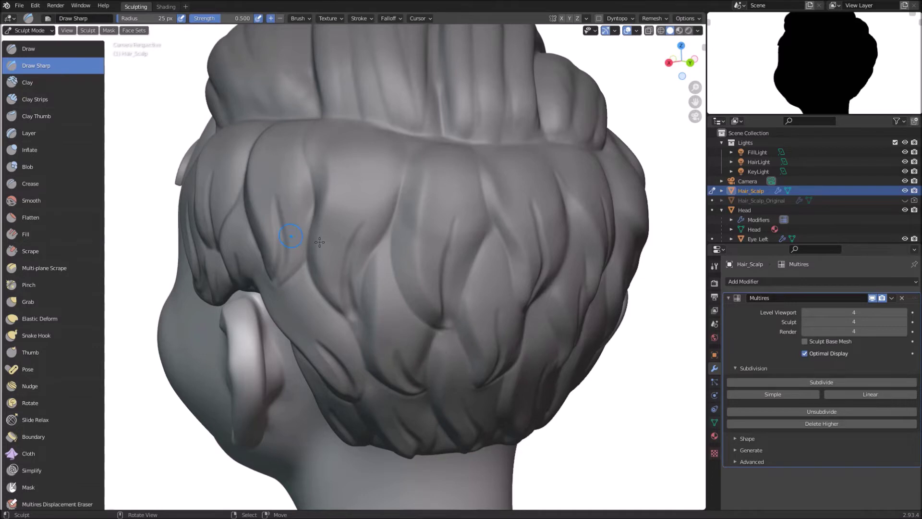
mouse_move(288, 196)
middle_mouse_down()
mouse_move(336, 195)
mouse_move(295, 222)
mouse_move(309, 264)
mouse_move(333, 145)
mouse_move(292, 237)
mouse_move(300, 263)
mouse_move(288, 268)
mouse_move(296, 200)
middle_mouse_up()
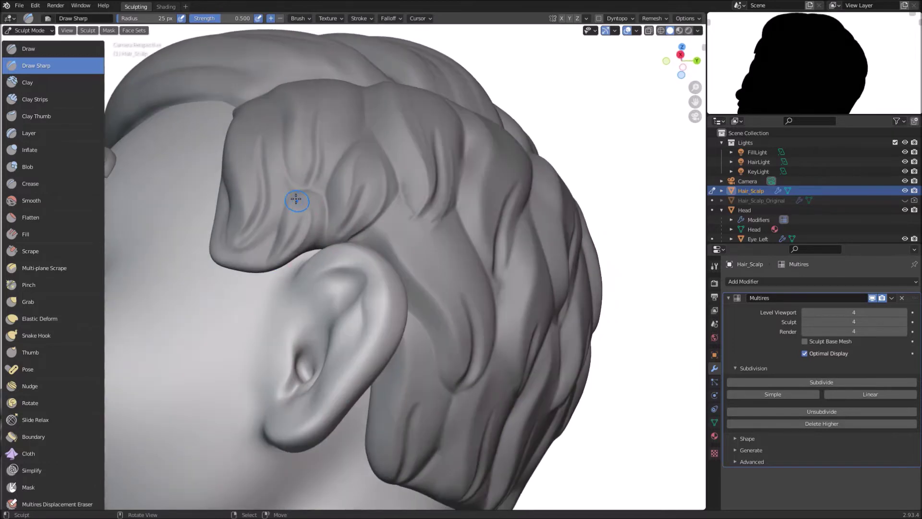
mouse_move(252, 246)
middle_mouse_down()
mouse_move(294, 207)
mouse_move(317, 203)
mouse_move(298, 220)
mouse_move(285, 195)
middle_mouse_up()
middle_click_drag(319, 312, 284, 190)
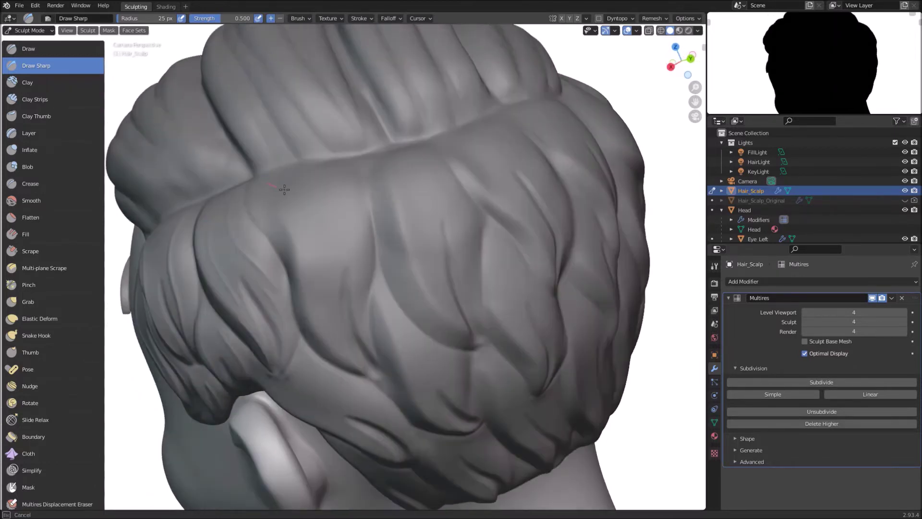
mouse_move(355, 369)
middle_mouse_down()
mouse_move(354, 221)
mouse_move(295, 160)
mouse_move(299, 214)
mouse_move(348, 231)
mouse_move(336, 226)
mouse_move(231, 260)
mouse_move(319, 260)
middle_mouse_up()
- Sharpen the small strand grooves across the back clumps and down to the nape with Draw Sharp
mouse_move(352, 307)
middle_mouse_down()
mouse_move(318, 226)
mouse_move(338, 230)
mouse_move(362, 192)
middle_mouse_up()
mouse_move(407, 235)
middle_mouse_down()
mouse_move(346, 257)
mouse_move(367, 216)
mouse_move(334, 150)
middle_mouse_up()
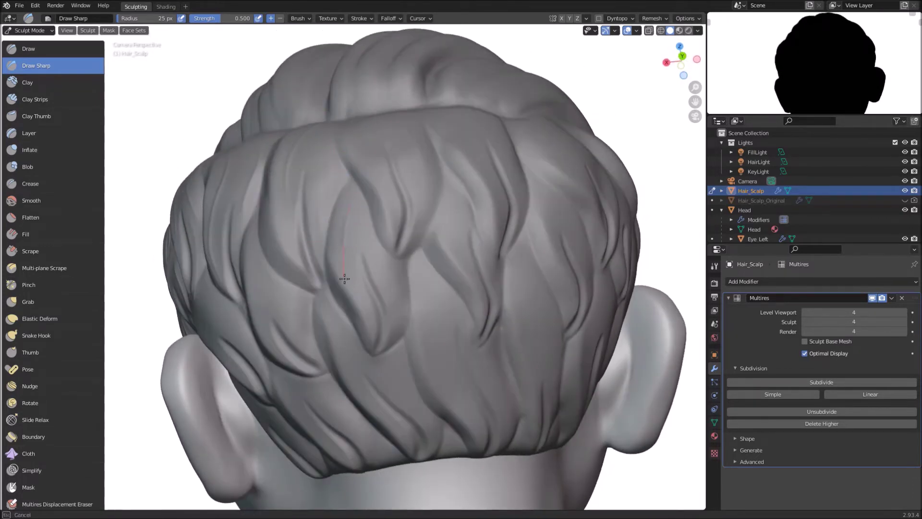
mouse_move(344, 278)
middle_mouse_down()
mouse_move(336, 211)
mouse_move(374, 160)
mouse_move(331, 139)
mouse_move(367, 245)
mouse_move(362, 259)
mouse_move(298, 240)
mouse_move(340, 231)
mouse_move(376, 204)
mouse_move(344, 221)
mouse_move(303, 319)
mouse_move(354, 243)
mouse_move(342, 329)
mouse_move(330, 309)
middle_mouse_up()
mouse_move(372, 250)
middle_mouse_down()
mouse_move(339, 264)
mouse_move(348, 240)
middle_mouse_up()
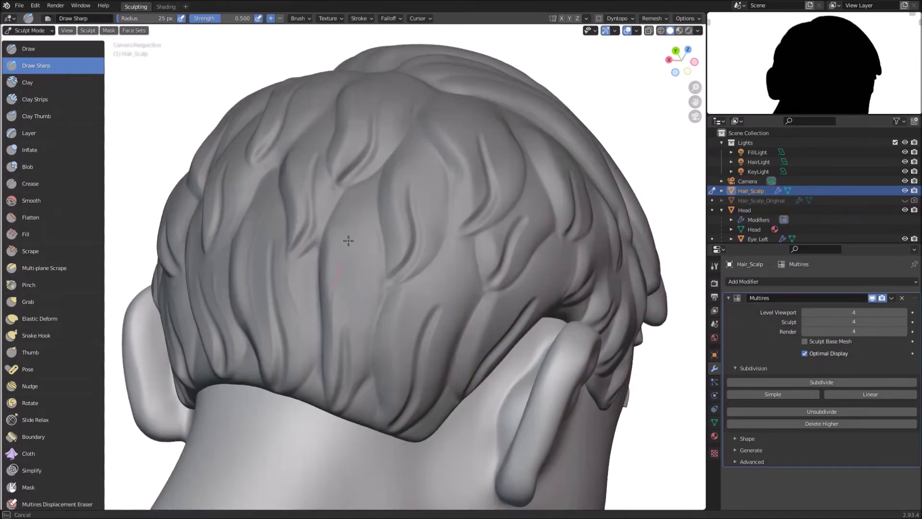
middle_click_drag(373, 181, 372, 308)
- Sharpen the small strand grooves from the right rear clumps around the right ear to the right temple, saving the file as WIP14
middle_click_drag(398, 210, 314, 151)
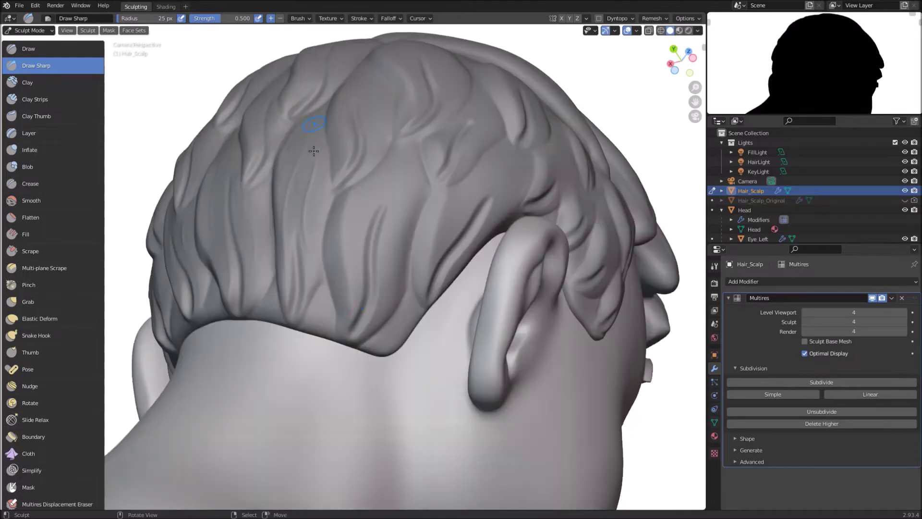
middle_click_drag(416, 173, 260, 350)
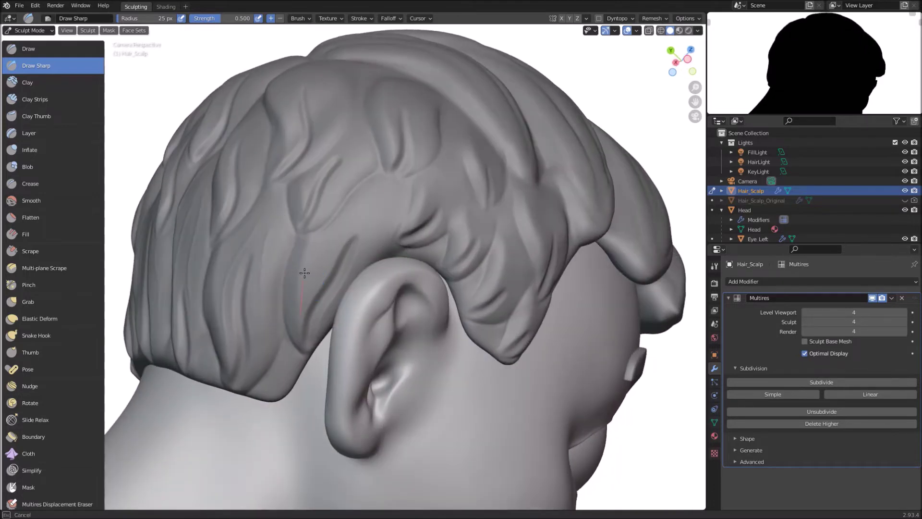
mouse_move(377, 188)
middle_mouse_down()
mouse_move(321, 165)
mouse_move(329, 179)
mouse_move(330, 342)
middle_mouse_up()
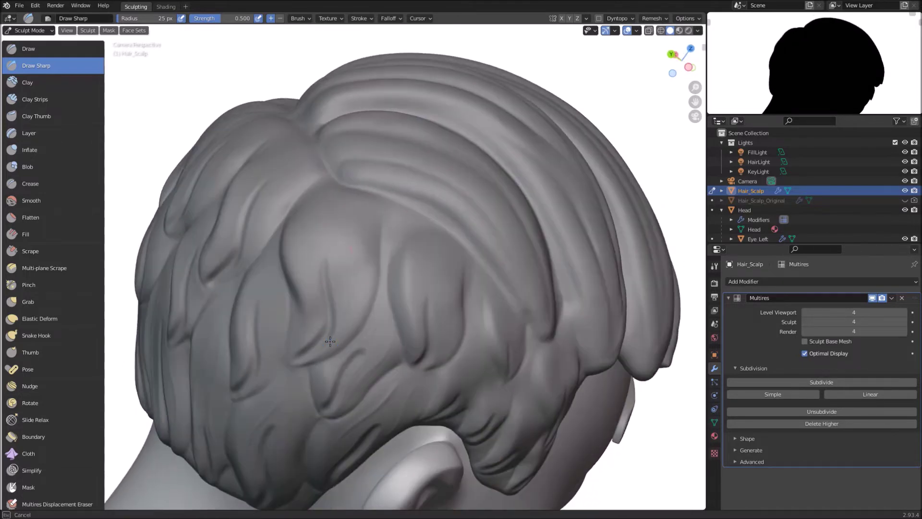
mouse_move(374, 161)
middle_mouse_down()
mouse_move(346, 272)
mouse_move(335, 277)
middle_mouse_up()
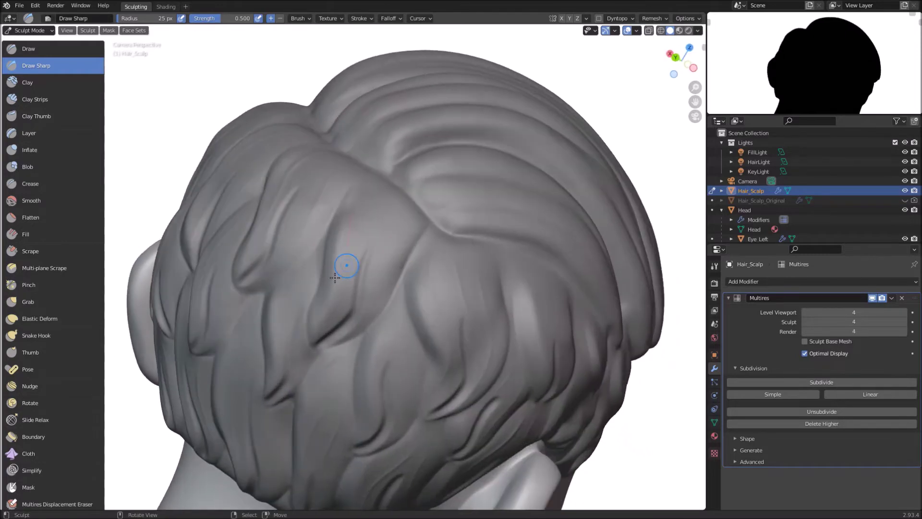
mouse_move(399, 255)
middle_mouse_down()
mouse_move(514, 233)
mouse_move(325, 244)
mouse_move(344, 249)
mouse_move(336, 166)
middle_mouse_up()
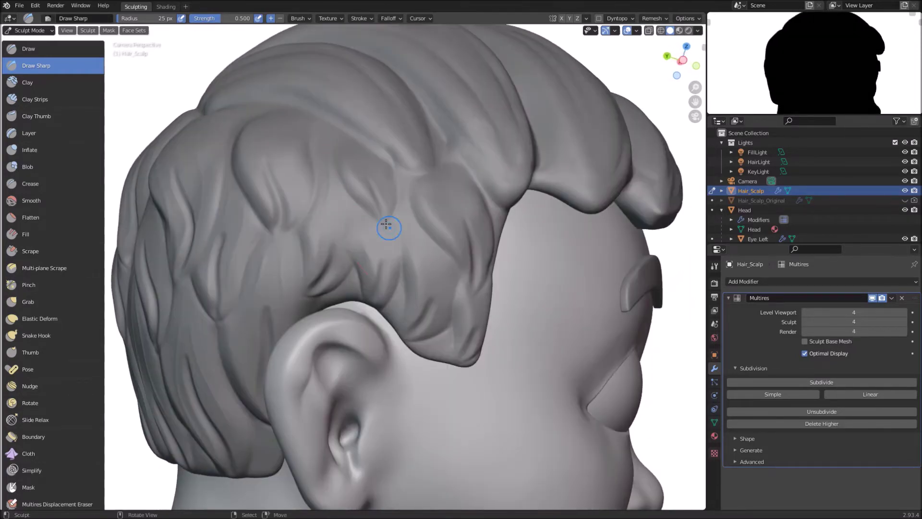
middle_click_drag(353, 213, 267, 240)
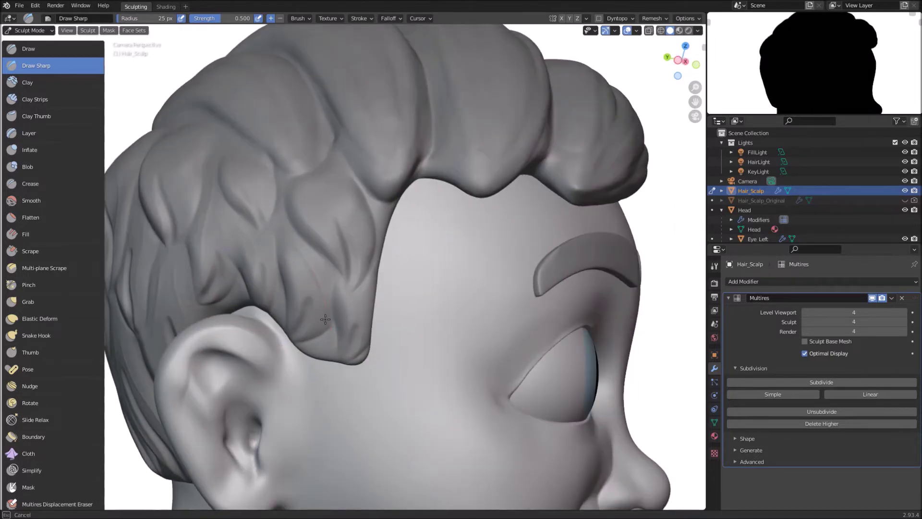
mouse_move(341, 206)
middle_mouse_down()
mouse_move(363, 212)
mouse_move(377, 335)
mouse_move(343, 248)
mouse_move(401, 212)
mouse_move(390, 206)
mouse_move(417, 233)
mouse_move(384, 259)
mouse_move(362, 203)
middle_mouse_up()
key("ctrl+s")
- Set the Draw Sharp radius to 23 px, sharpen the strand grooves across the back clumps, and save the file as WIP15
key("f")
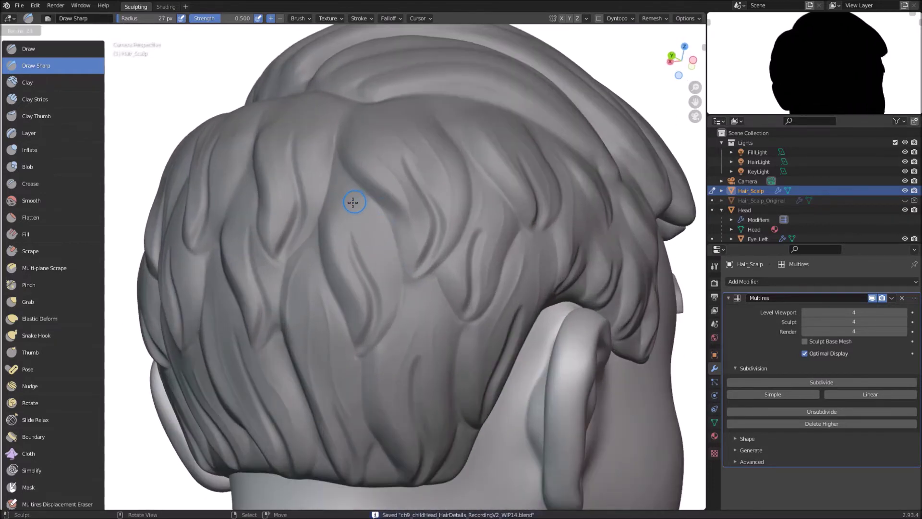
left_click(354, 203)
middle_click_drag(357, 240, 406, 164)
mouse_move(406, 149)
middle_mouse_down("ctrl")
mouse_move(408, 176)
mouse_move(185, 268)
mouse_move(581, 284)
mouse_move(560, 226)
mouse_move(390, 167)
mouse_move(494, 206)
mouse_move(487, 164)
middle_mouse_up("ctrl")
key("ctrl+s")
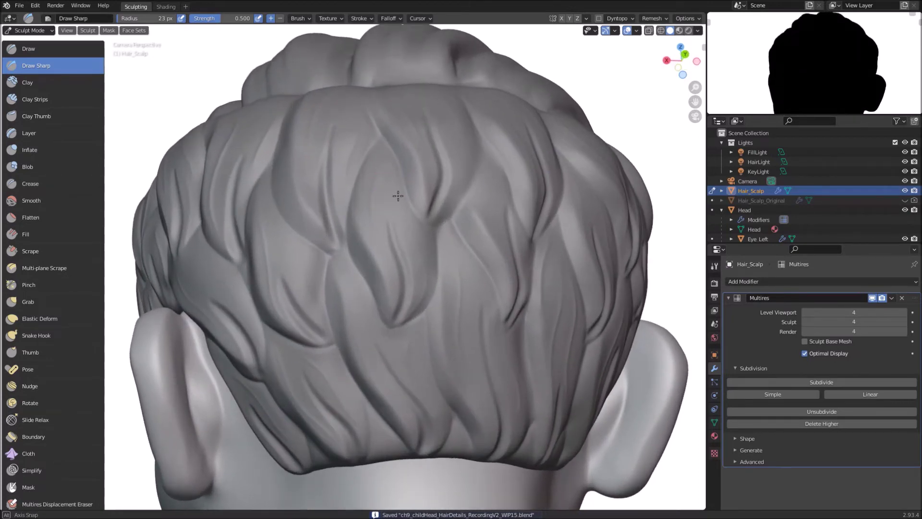
- Switch to Crease at 24 px and strength 1.000 and cut finer strand grooves into the central back clumps
mouse_move(397, 195)
middle_mouse_down()
mouse_move(402, 177)
mouse_move(381, 200)
mouse_move(313, 170)
middle_mouse_up()
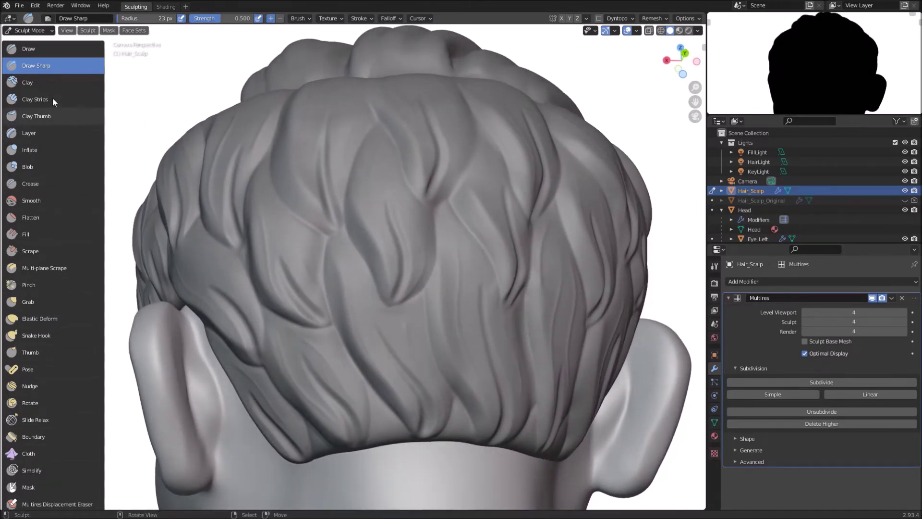
left_click(44, 178)
scroll(356, 168, "up", 4)
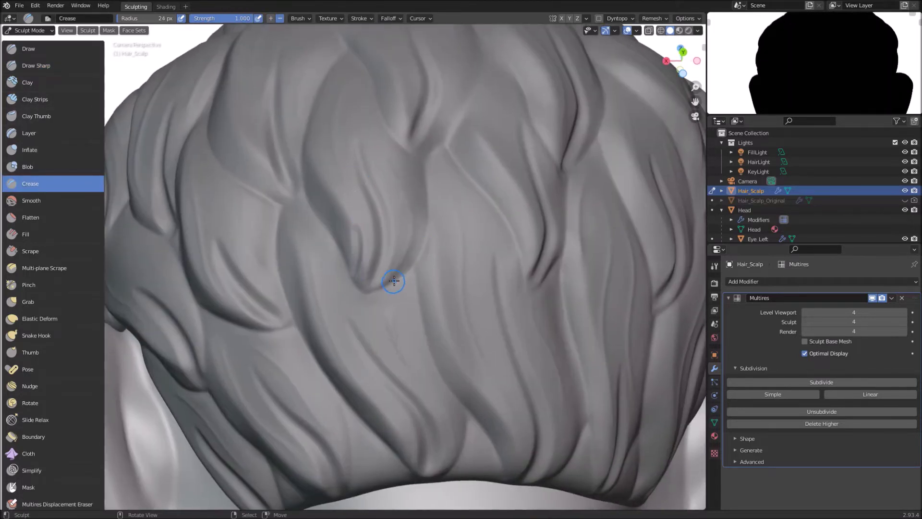
middle_click_drag(391, 176, 373, 276)
scroll(392, 174, "up", 2)
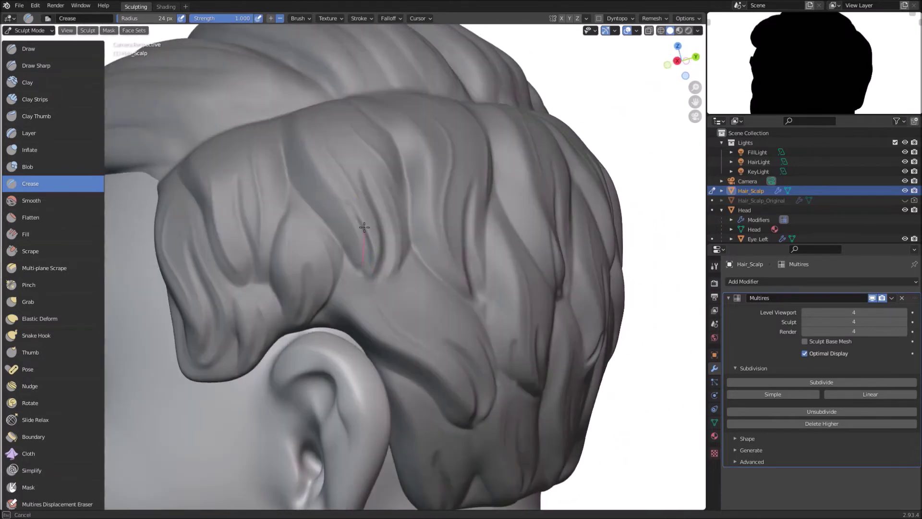
- Crease fine strand grooves into the clumps at the left temple and above and behind the left ear
middle_click_drag(355, 197, 335, 240)
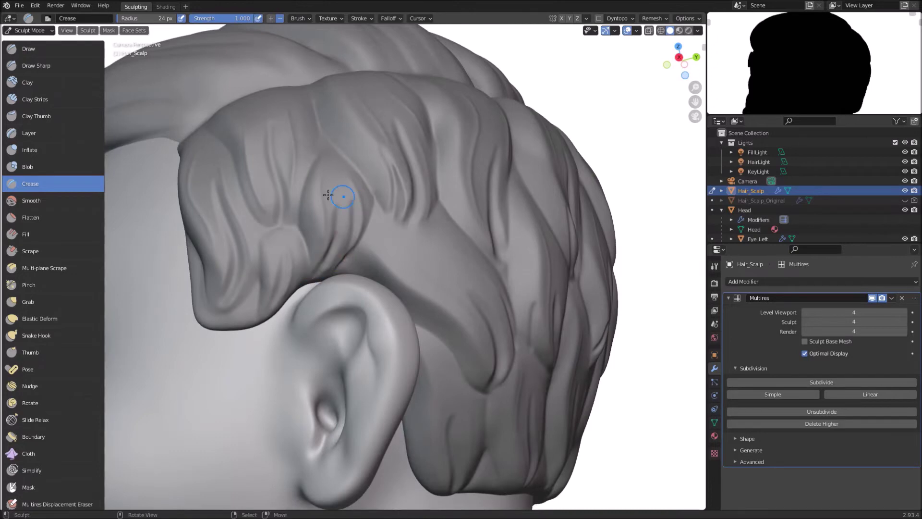
middle_click_drag(328, 194, 271, 318)
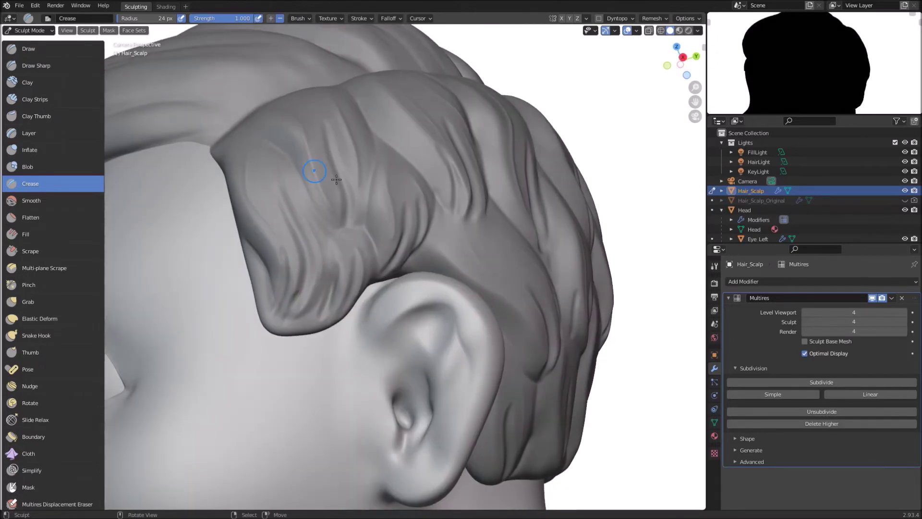
middle_click_drag(336, 179, 331, 206)
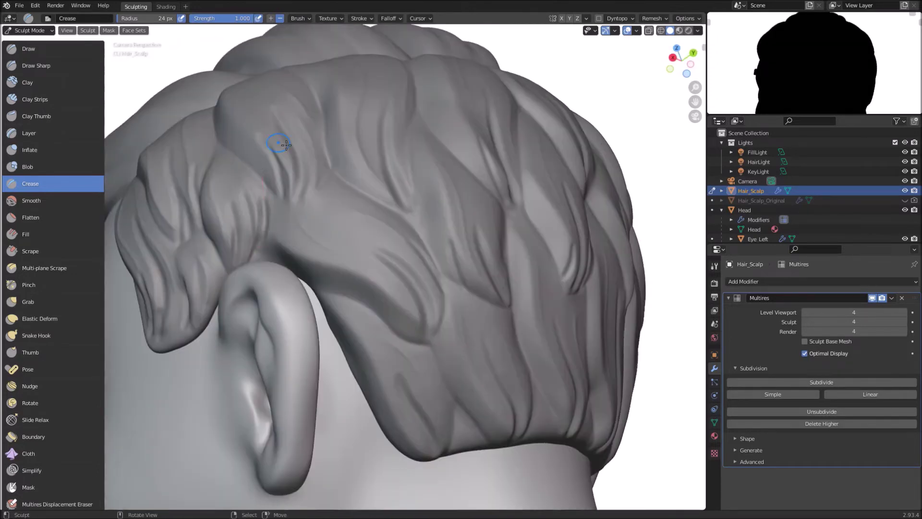
middle_click_drag(285, 144, 339, 245)
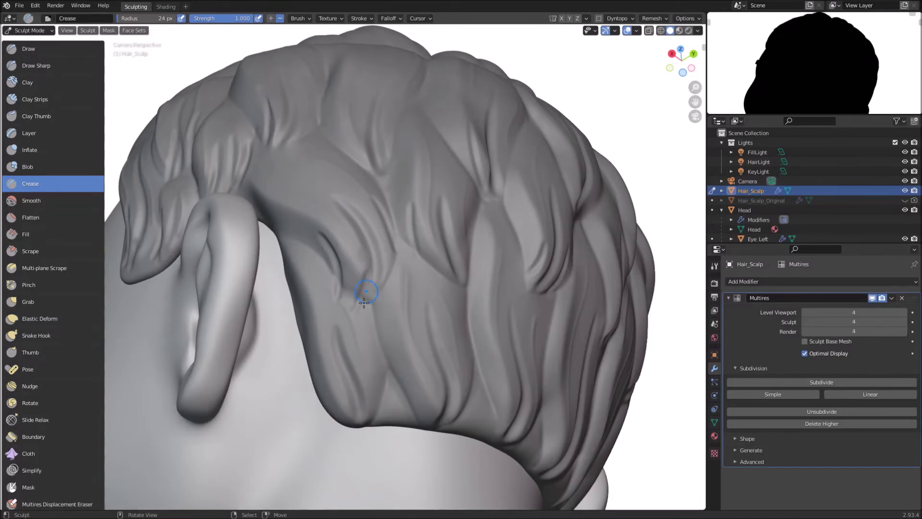
middle_click_drag(325, 267, 384, 281)
mouse_move(357, 212)
middle_mouse_down()
mouse_move(325, 264)
mouse_move(353, 226)
mouse_move(347, 221)
middle_mouse_up()
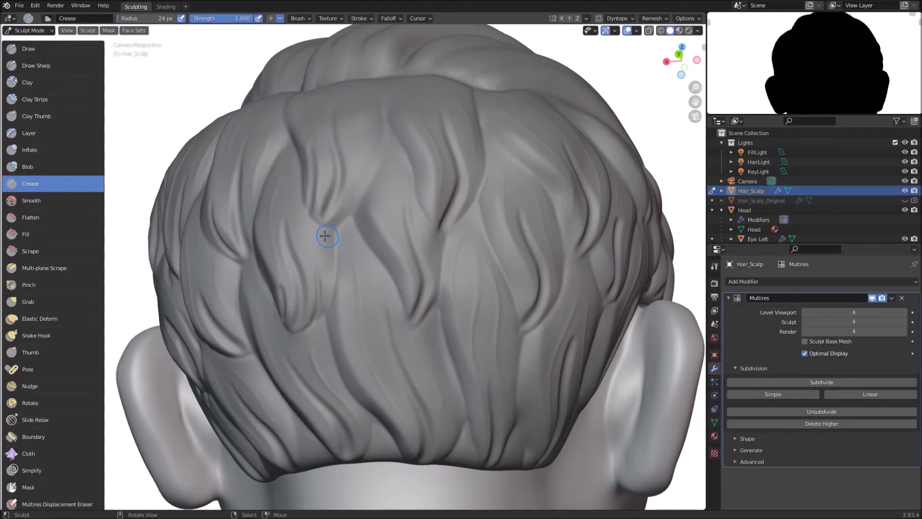
- Crease fine strand grooves into the back clumps from below the crown down to the nape
middle_click_drag(374, 130, 391, 257)
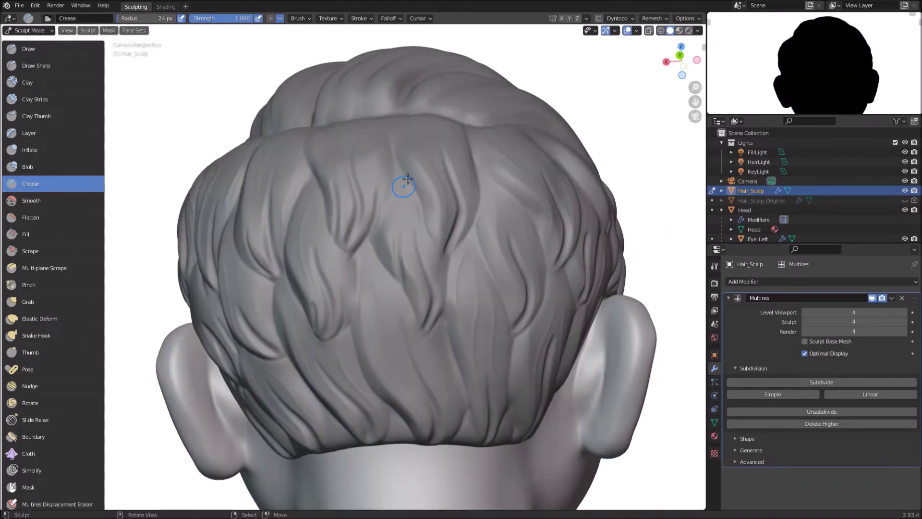
middle_click_drag(353, 212, 346, 268)
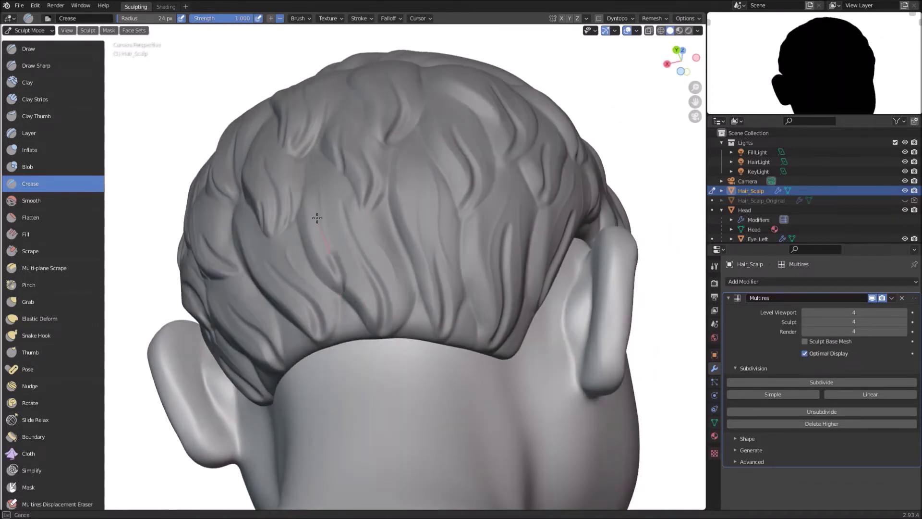
middle_click_drag(317, 218, 390, 315)
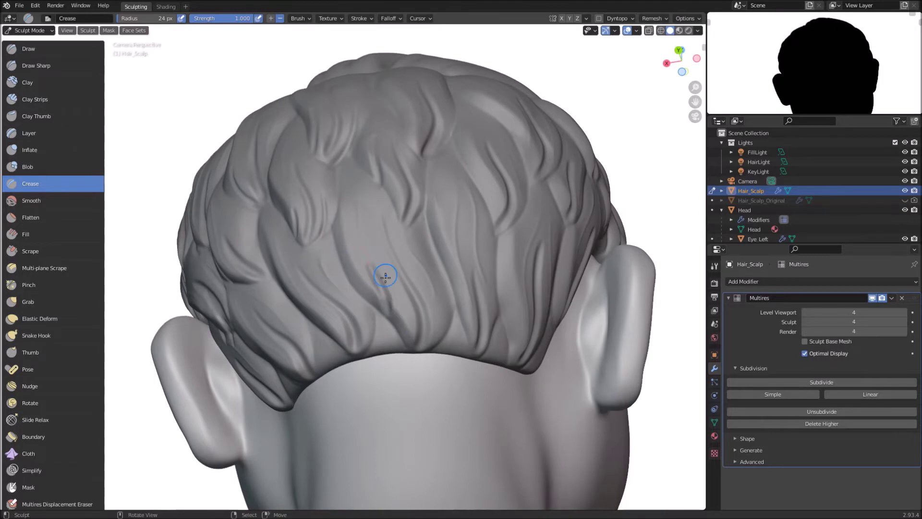
mouse_move(385, 277)
middle_mouse_down()
mouse_move(365, 278)
mouse_move(441, 232)
mouse_move(412, 306)
mouse_move(362, 200)
mouse_move(390, 278)
mouse_move(358, 247)
mouse_move(323, 160)
mouse_move(321, 304)
mouse_move(380, 273)
mouse_move(471, 276)
mouse_move(414, 269)
mouse_move(433, 255)
middle_mouse_up()
middle_click_drag(432, 254, 458, 245, "ctrl")
middle_click_drag(458, 244, 459, 278, "ctrl")
scroll(346, 288, "up", 8)
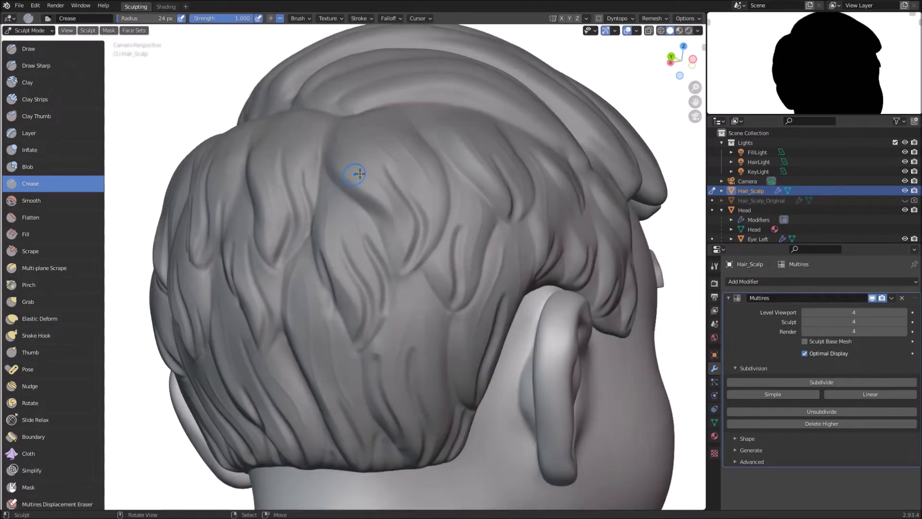
- Crease fine strand grooves into the right rear clumps, above the right ear and toward the right temple
middle_click_drag(364, 172, 347, 220)
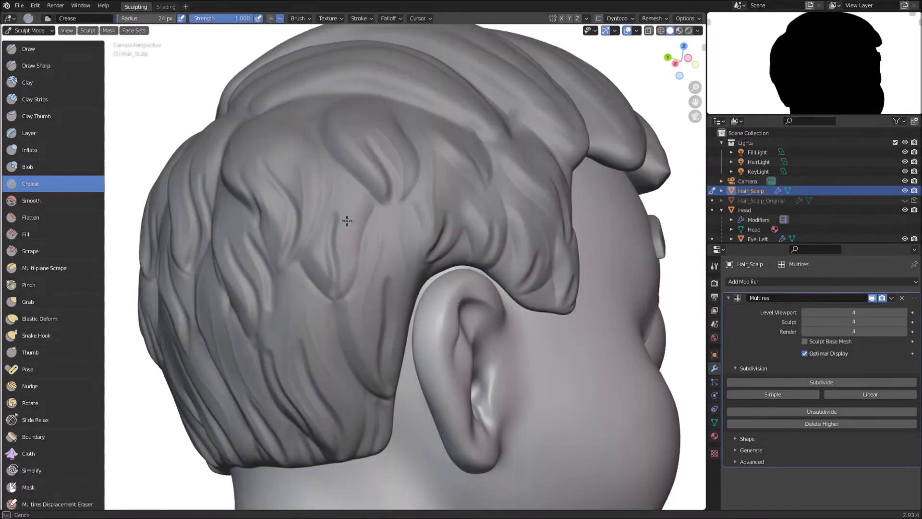
mouse_move(360, 295)
middle_mouse_down()
mouse_move(380, 99)
mouse_move(354, 206)
mouse_move(374, 311)
middle_mouse_up()
mouse_move(373, 261)
middle_mouse_down()
mouse_move(354, 114)
mouse_move(344, 178)
mouse_move(370, 215)
mouse_move(304, 205)
mouse_move(365, 257)
middle_mouse_up()
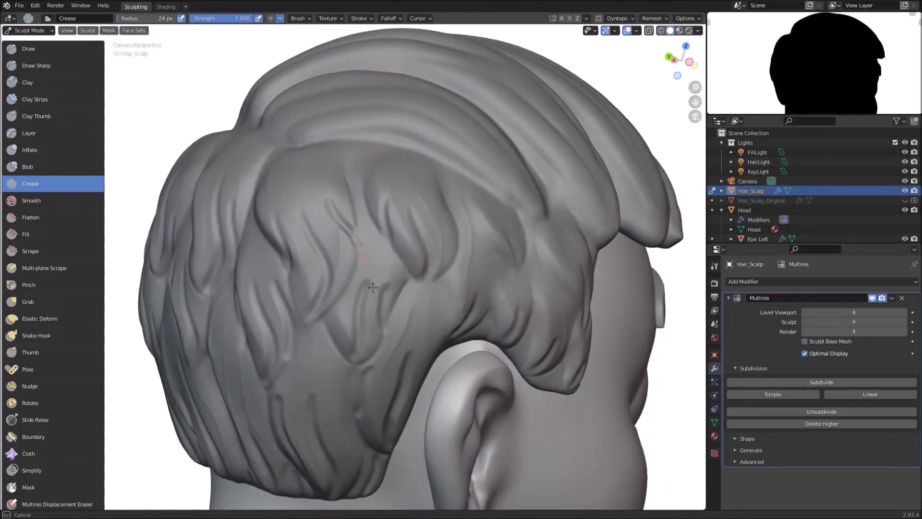
scroll(364, 233, "down", 3)
scroll(357, 221, "up", 2)
middle_click_drag(408, 228, 372, 271)
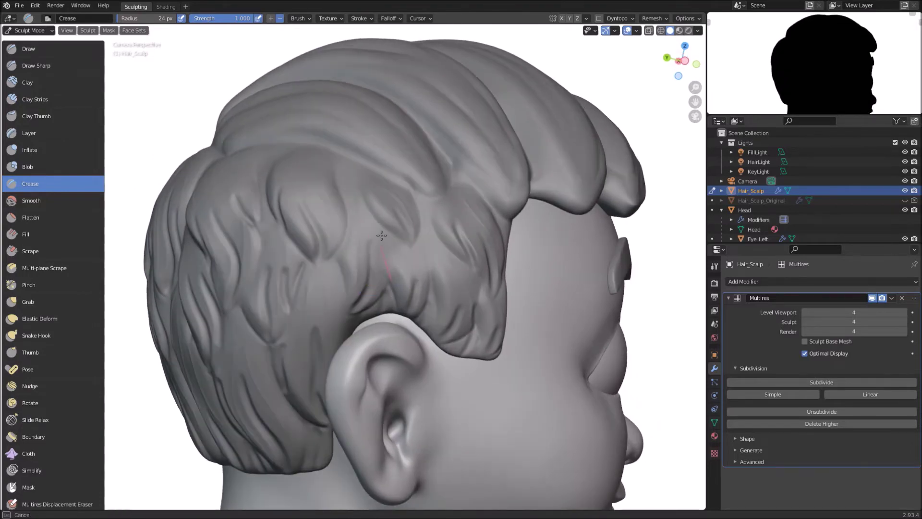
middle_click_drag(382, 235, 480, 189)
- Crease additional strand grooves into the right side and the lower clumps behind the right ear
middle_click_drag(464, 250, 339, 288)
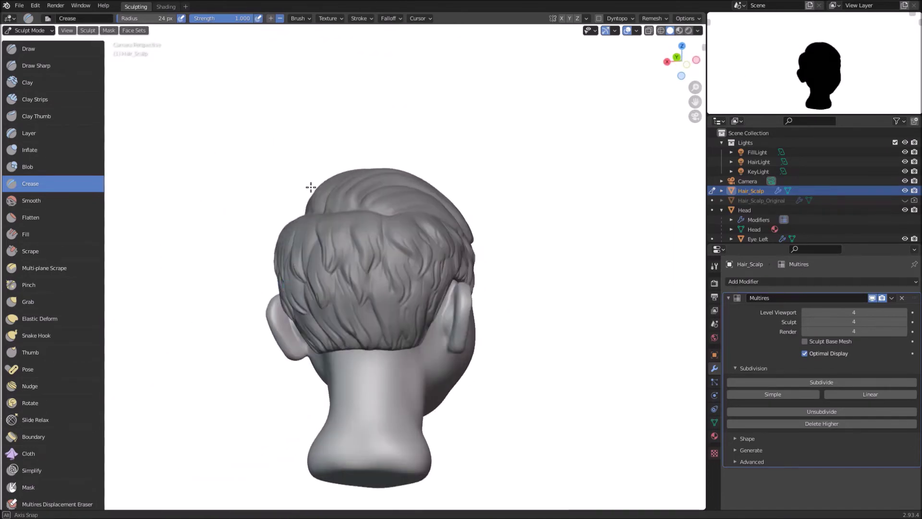
middle_click_drag(310, 187, 245, 192)
scroll(389, 216, "up", 3)
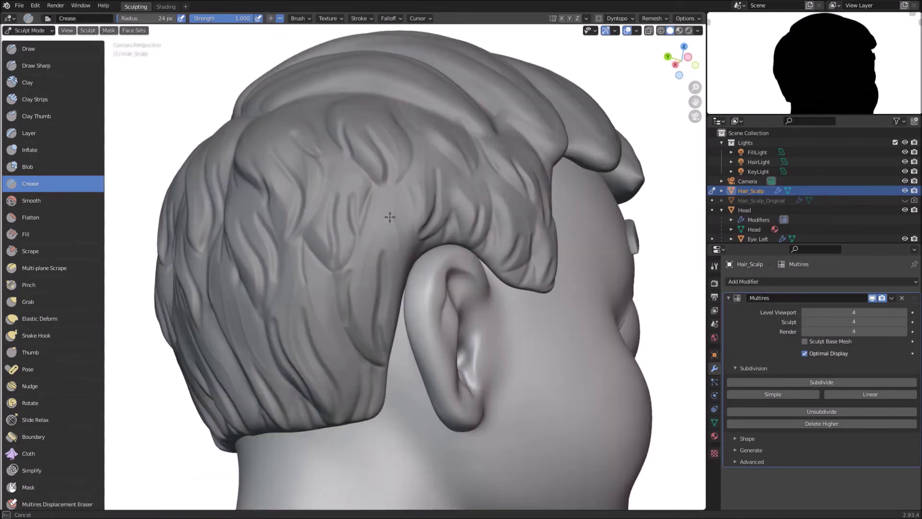
middle_click_drag(334, 200, 410, 285)
middle_click_drag(254, 264, 403, 220)
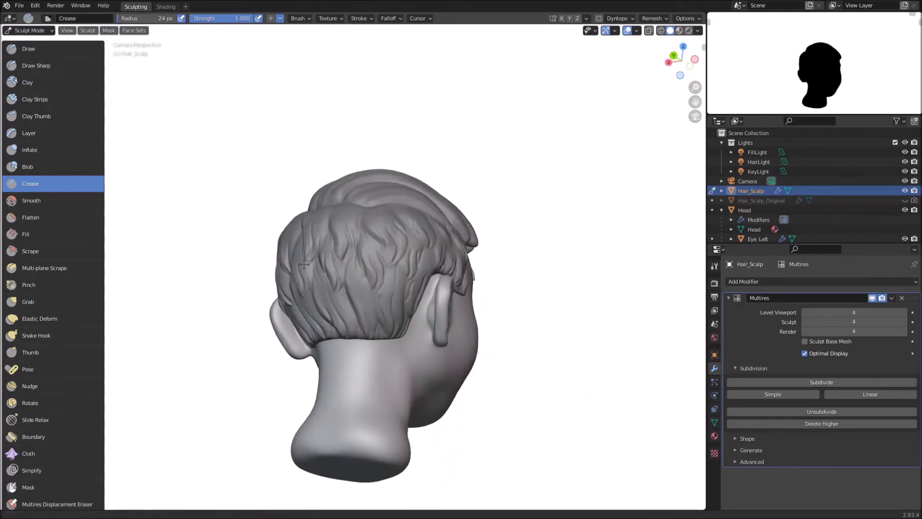
middle_click_drag(304, 264, 455, 235)
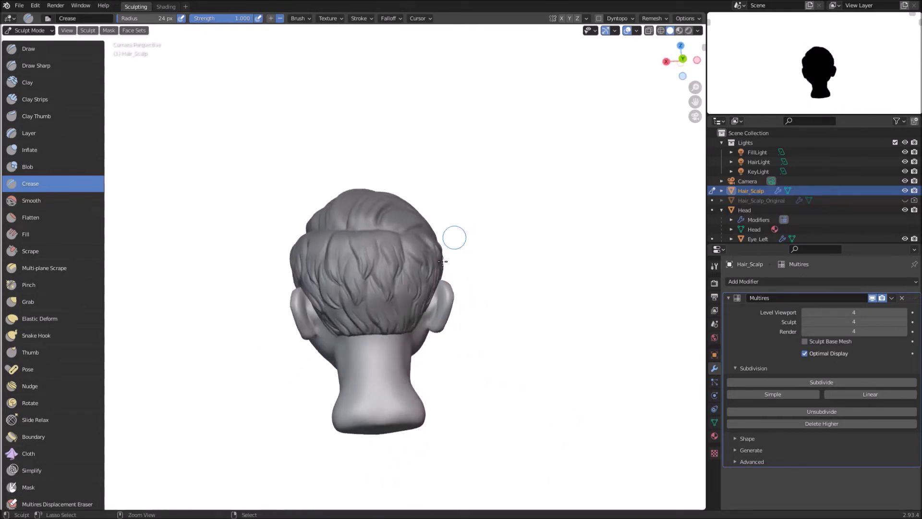
scroll(433, 269, "up", 4)
scroll(404, 294, "down", 3)
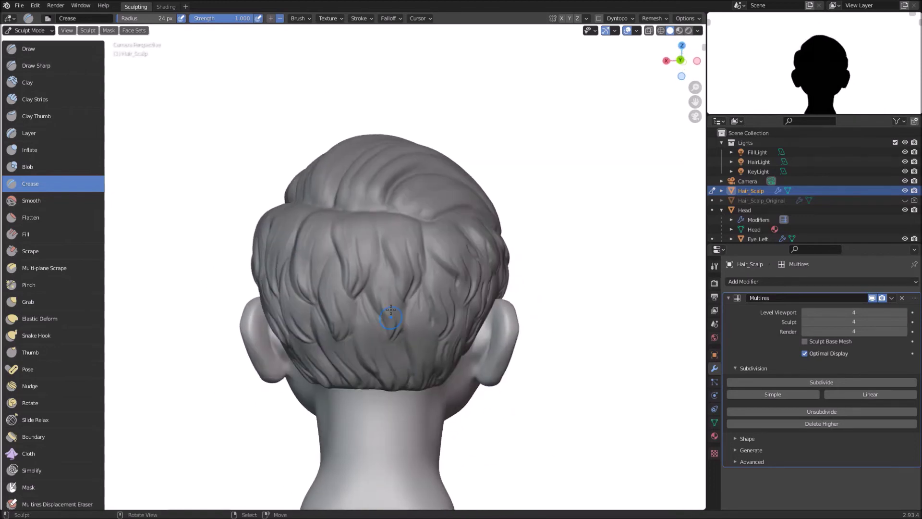
middle_click_drag(404, 294, 376, 277)
scroll(443, 215, "up", 2)
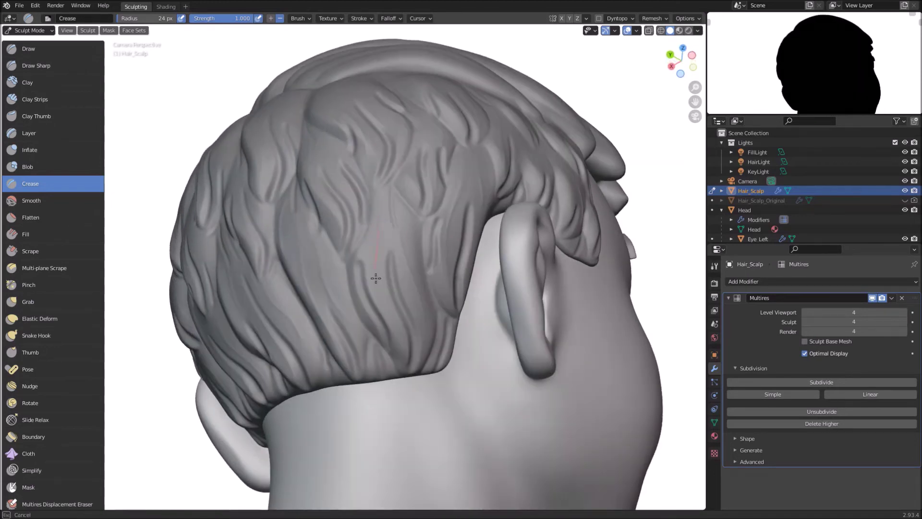
- Crease additional strand grooves into the left sideburn and temple clumps in front of the left ear
mouse_move(402, 221)
middle_mouse_down()
mouse_move(340, 221)
mouse_move(371, 264)
mouse_move(340, 199)
mouse_move(570, 267)
middle_mouse_up()
scroll(453, 288, "down", 2)
middle_click_drag(339, 288, 453, 311)
scroll(453, 311, "up", 3)
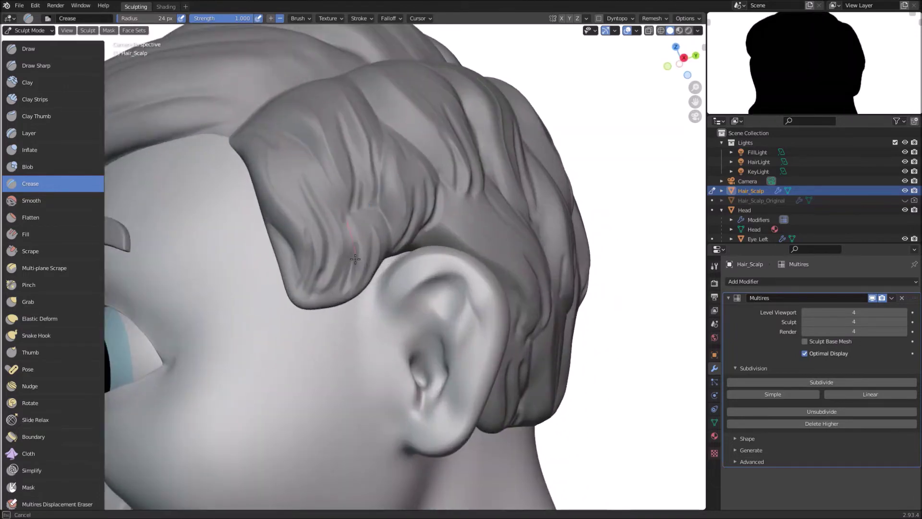
middle_click_drag(346, 259, 293, 268)
left_click_drag(291, 269, 287, 211)
- Touch up the creased strand grooves across the back of the hair and save the file as WIP16
scroll(287, 212, "down", 3)
middle_click_drag(384, 212, 230, 197)
scroll(387, 276, "up", 4)
scroll(387, 275, "down", 4)
middle_click_drag(355, 231, 313, 201)
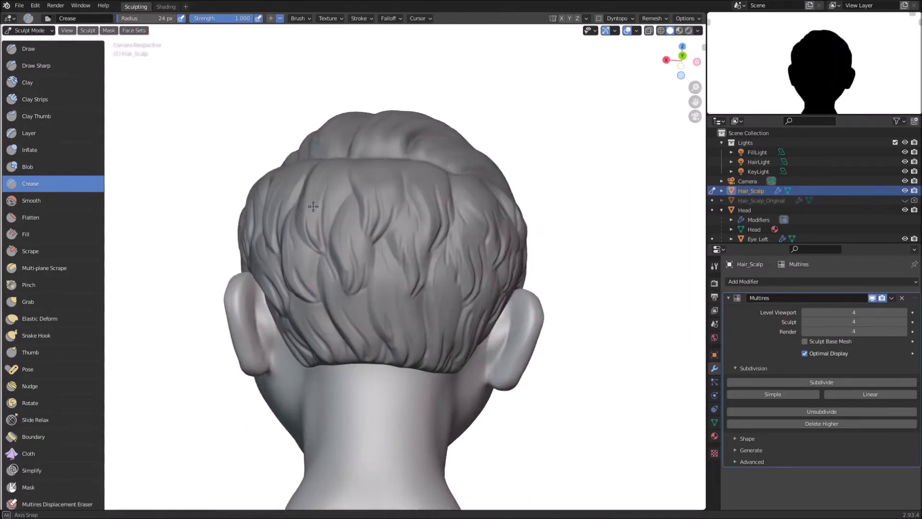
scroll(374, 225, "down", 1)
middle_click_drag(433, 240, 376, 228)
left_click_drag(405, 270, 406, 281)
scroll(406, 274, "down", 5)
mouse_move(406, 269)
middle_mouse_down()
mouse_move(305, 244)
mouse_move(408, 255)
middle_mouse_up()
scroll(575, 261, "up", 2)
key("ctrl+s")
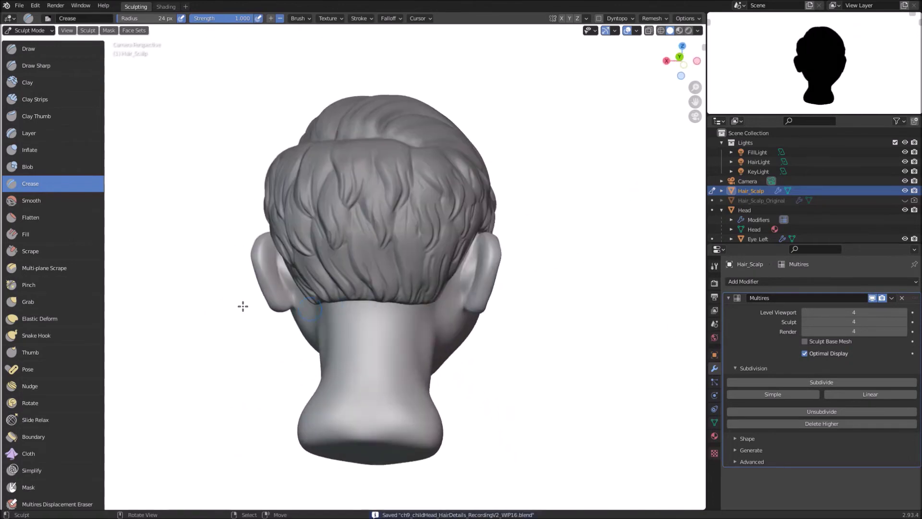
- Crease additional strand grooves into the swept top clumps and their tips above the right temple
middle_click_drag(243, 306, 644, 193)
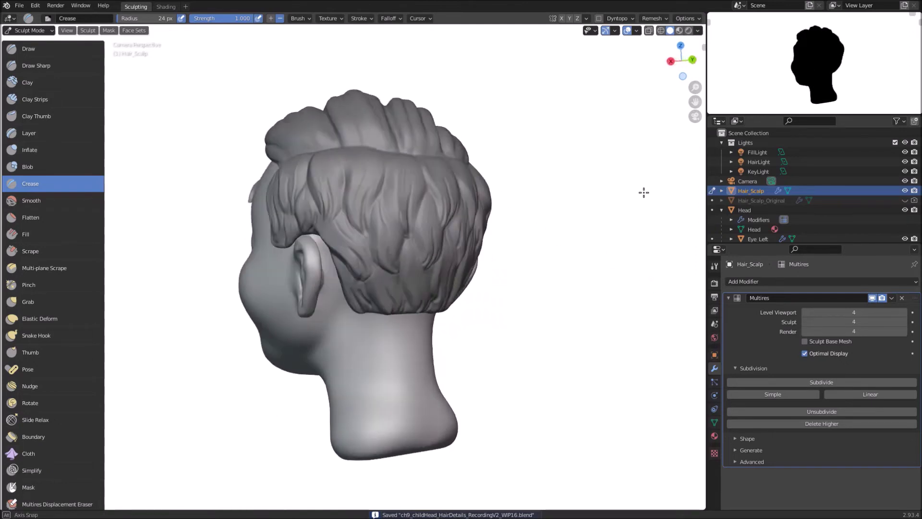
scroll(503, 235, "down", 2)
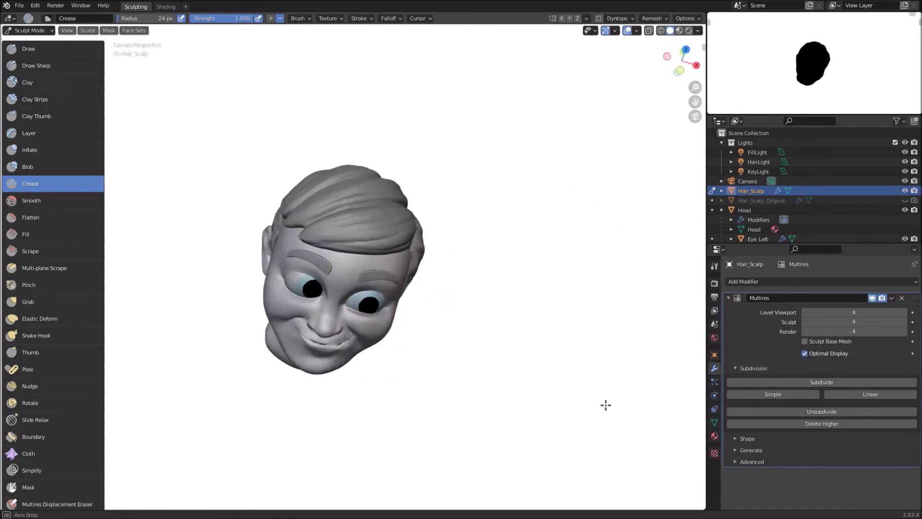
scroll(499, 264, "up", 3)
middle_click_drag(521, 248, 601, 116)
scroll(327, 212, "up", 2)
mouse_move(303, 159)
middle_mouse_down()
mouse_move(327, 212)
mouse_move(465, 157)
mouse_move(449, 154)
middle_mouse_up()
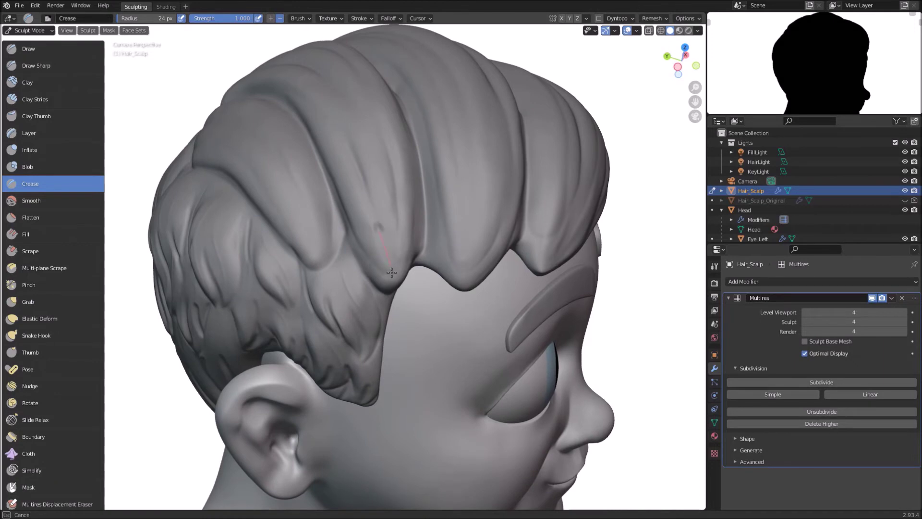
middle_click_drag(393, 289, 421, 243)
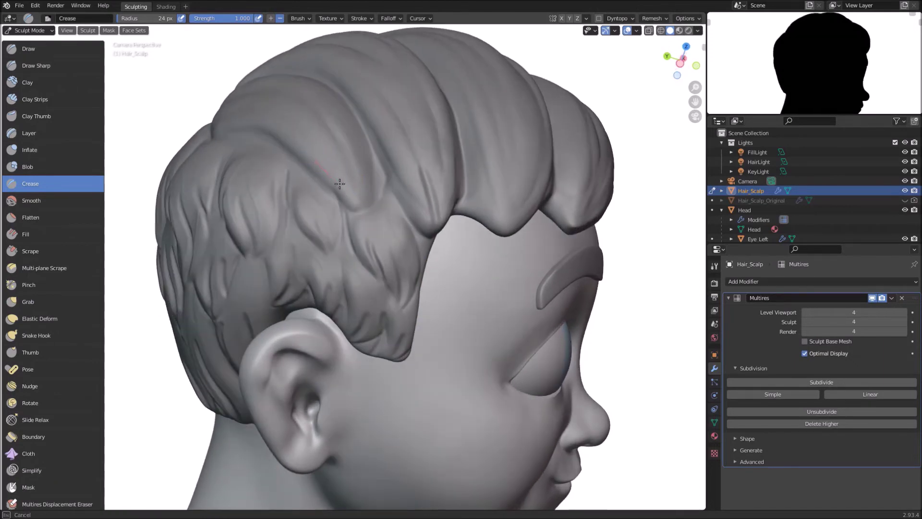
middle_click_drag(353, 166, 368, 259)
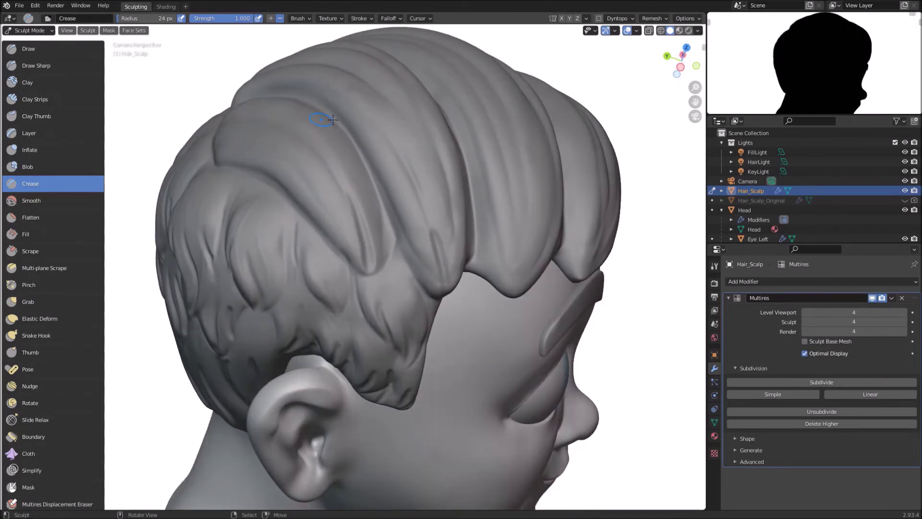
mouse_move(333, 119)
middle_mouse_down()
mouse_move(308, 139)
mouse_move(316, 78)
mouse_move(373, 202)
mouse_move(338, 238)
mouse_move(440, 151)
mouse_move(397, 307)
mouse_move(386, 208)
mouse_move(371, 192)
mouse_move(360, 149)
mouse_move(342, 216)
mouse_move(364, 184)
mouse_move(346, 193)
mouse_move(413, 121)
mouse_move(450, 98)
mouse_move(367, 222)
middle_mouse_up()
- Crease strand grooves along the top clumps and at their roots along the side part
middle_click_drag(305, 295, 350, 302)
scroll(535, 247, "down", 5)
scroll(481, 264, "up", 6)
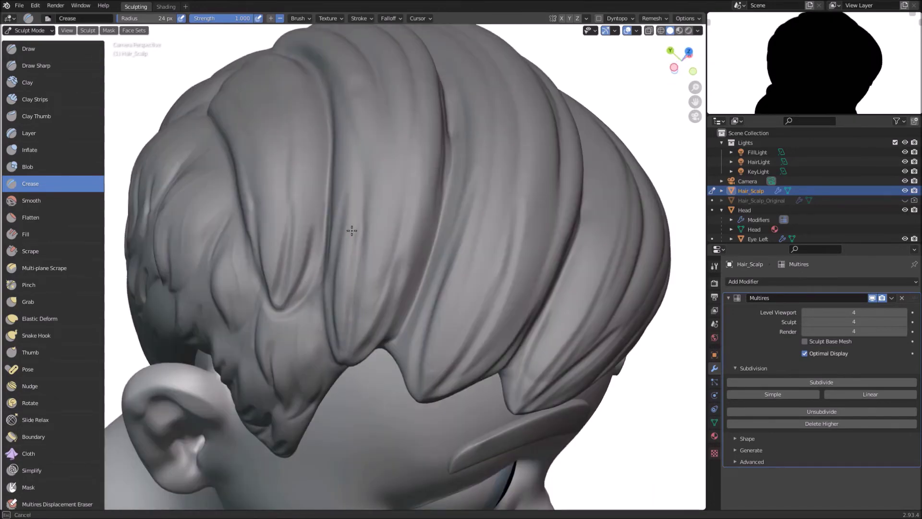
mouse_move(352, 231)
middle_mouse_down()
mouse_move(336, 152)
mouse_move(299, 261)
mouse_move(488, 233)
mouse_move(377, 220)
mouse_move(418, 212)
mouse_move(411, 301)
mouse_move(561, 412)
mouse_move(357, 191)
mouse_move(379, 225)
mouse_move(367, 185)
mouse_move(206, 76)
mouse_move(436, 232)
middle_mouse_up()
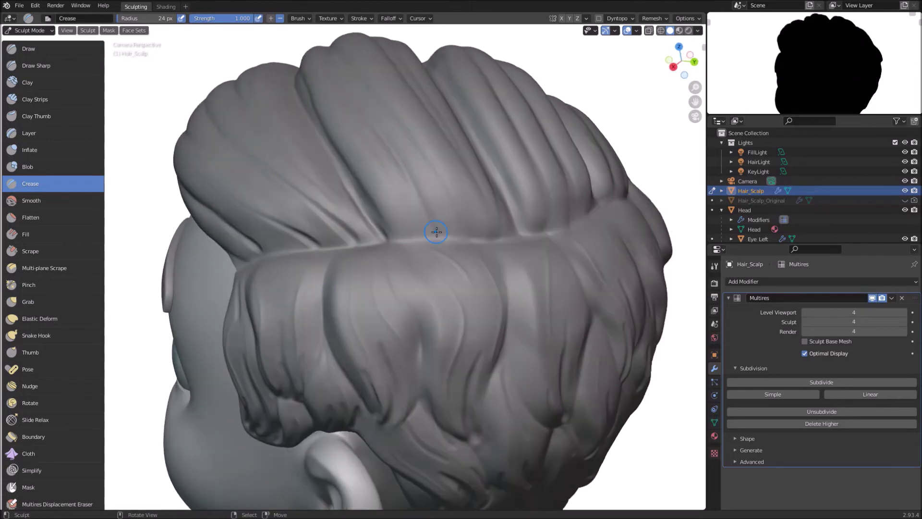
middle_click_drag(421, 166, 365, 178)
mouse_move(421, 214)
middle_mouse_down()
mouse_move(377, 136)
mouse_move(451, 206)
mouse_move(429, 204)
mouse_move(406, 178)
mouse_move(342, 199)
mouse_move(376, 251)
mouse_move(391, 196)
mouse_move(391, 131)
mouse_move(480, 90)
mouse_move(330, 251)
mouse_move(350, 185)
mouse_move(520, 221)
mouse_move(567, 211)
middle_mouse_up()
scroll(521, 220, "down", 4)
scroll(366, 272, "up", 5)
- Crease deeper separations between the left rear clumps, from the part line down toward the nape
middle_click_drag(366, 271, 428, 250)
left_click_drag(428, 186, 410, 207)
middle_click_drag(410, 206, 387, 273)
middle_click_drag(390, 197, 331, 190)
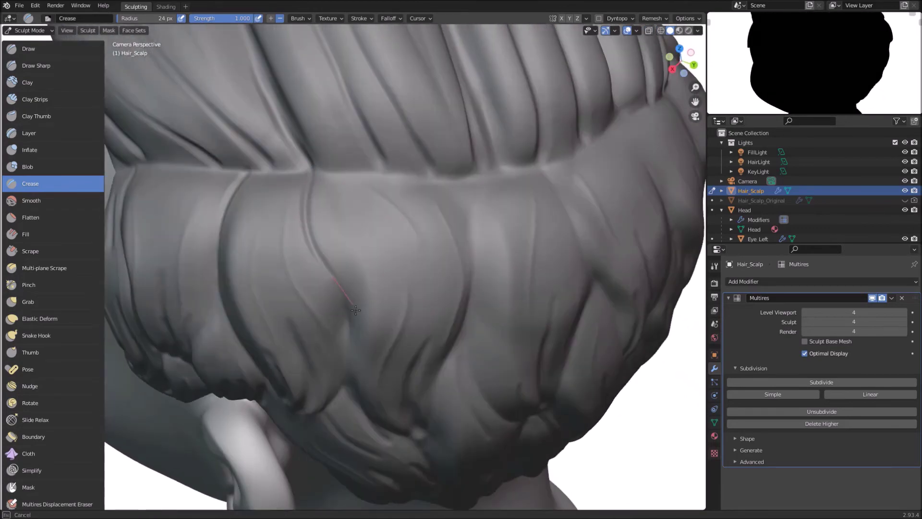
middle_click_drag(356, 310, 394, 140)
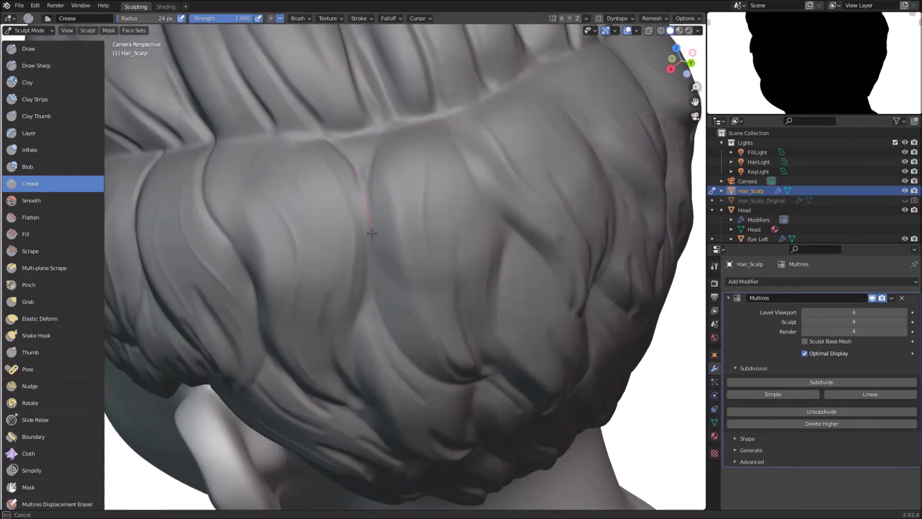
middle_click_drag(372, 233, 332, 217)
mouse_move(478, 436)
middle_mouse_down()
mouse_move(402, 238)
mouse_move(367, 267)
mouse_move(448, 295)
mouse_move(398, 263)
middle_mouse_up()
left_click_drag(437, 294, 461, 309)
mouse_move(461, 309)
middle_mouse_down()
mouse_move(418, 230)
mouse_move(411, 113)
middle_mouse_up()
left_click_drag(410, 113, 454, 124)
mouse_move(448, 356)
middle_mouse_down()
mouse_move(418, 391)
mouse_move(387, 248)
mouse_move(494, 245)
mouse_move(399, 240)
mouse_move(337, 211)
middle_mouse_up()
- Crease the strand lines just below the side clump tip at the right temple
scroll(442, 251, "up", 2)
scroll(442, 251, "down", 4)
scroll(318, 160, "up", 5)
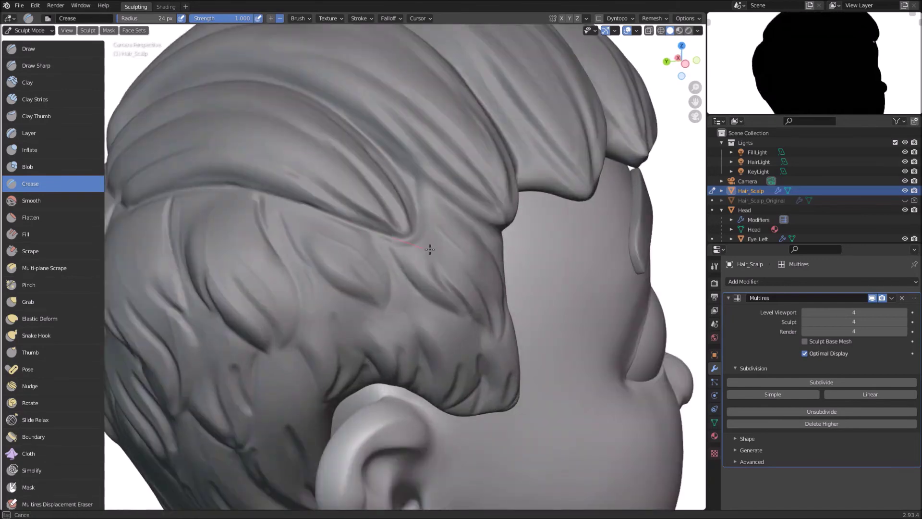
middle_click_drag(430, 249, 351, 247)
scroll(332, 287, "down", 5)
middle_click_drag(333, 286, 408, 227)
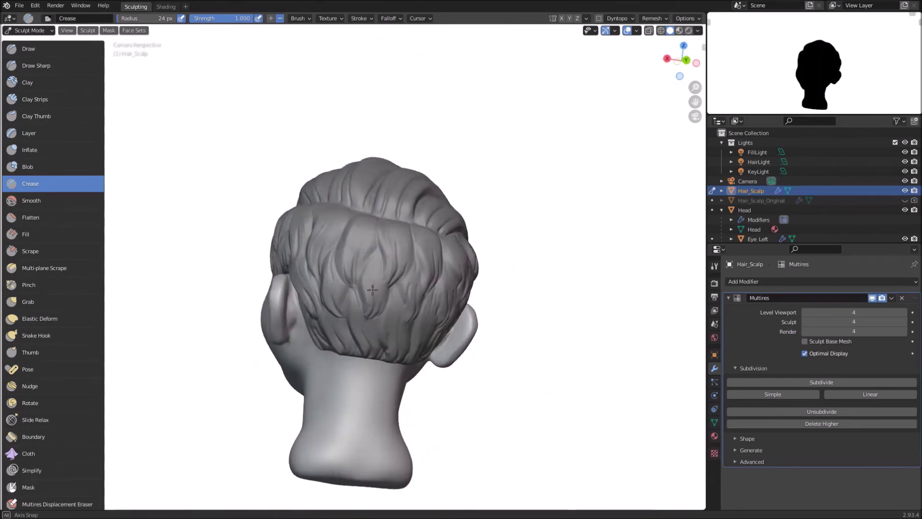
middle_click_drag(484, 306, 484, 404)
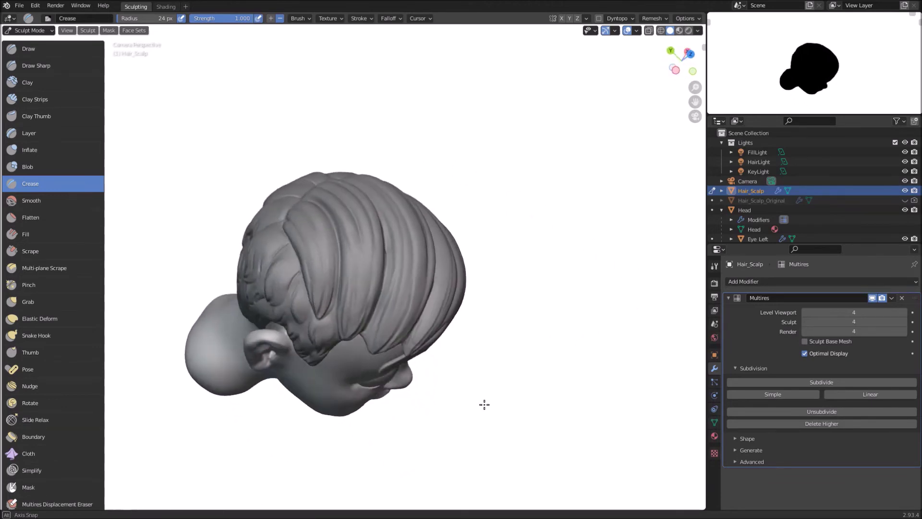
- Crease broader grooves along the top clumps and front fringe, enlarging the brush radius to 49 px
mouse_move(304, 240)
middle_mouse_down()
mouse_move(362, 156)
mouse_move(519, 171)
mouse_move(502, 350)
mouse_move(381, 281)
mouse_move(333, 138)
mouse_move(288, 144)
mouse_move(494, 150)
mouse_move(200, 193)
middle_mouse_up()
scroll(333, 138, "up", 5)
left_click_drag(235, 161, 298, 120)
scroll(226, 223, "down", 2)
middle_click_drag(226, 222, 218, 252)
mouse_move(236, 226)
left_mouse_down()
mouse_move(339, 156)
mouse_move(437, 136)
left_mouse_up()
mouse_move(413, 202)
middle_mouse_down()
mouse_move(278, 274)
mouse_move(365, 231)
middle_mouse_up()
key("f")
middle_click_drag(515, 150, 309, 179)
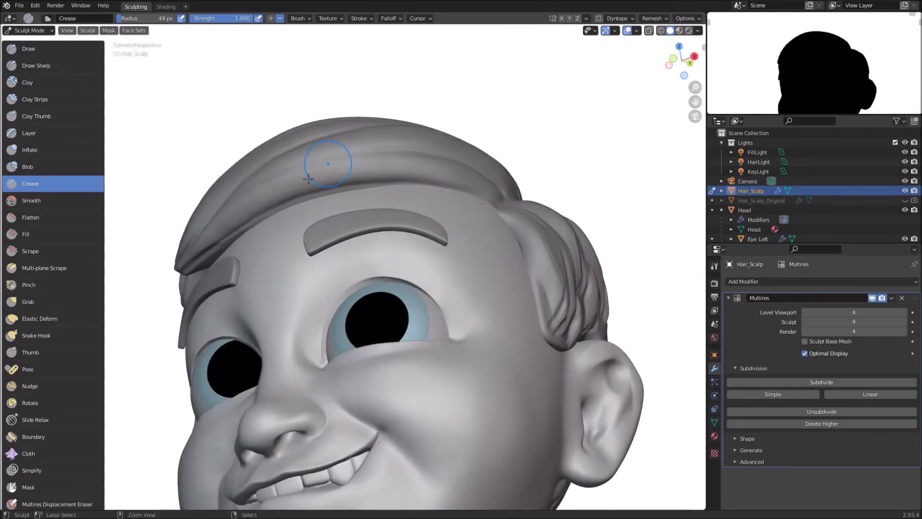
left_click_drag(372, 171, 497, 197)
- Reduce the Crease radius to 29 px and refine the grooves in the fringe clumps over the right brow
mouse_move(379, 192)
middle_mouse_down()
mouse_move(418, 267)
mouse_move(415, 245)
mouse_move(332, 255)
mouse_move(385, 306)
mouse_move(341, 282)
mouse_move(350, 305)
mouse_move(448, 161)
middle_mouse_up()
scroll(415, 245, "up", 2)
key("f")
left_click(315, 252)
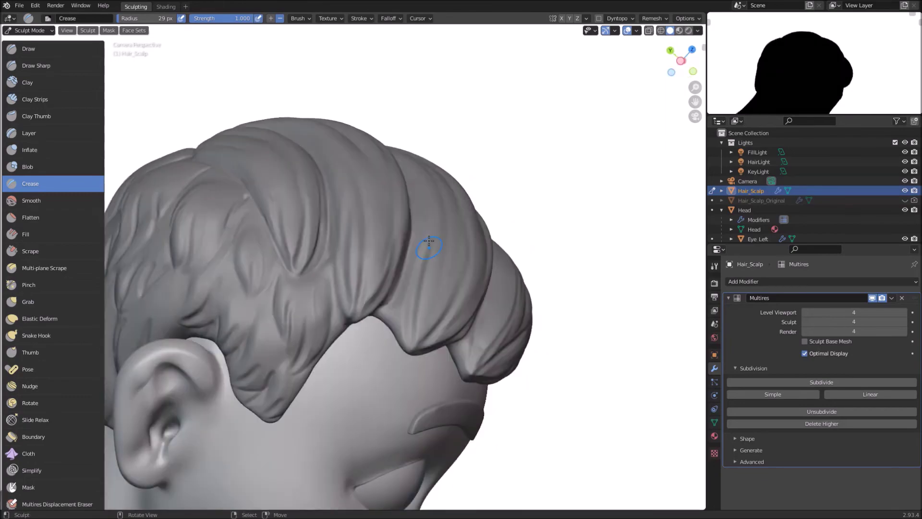
scroll(365, 269, "up", 3)
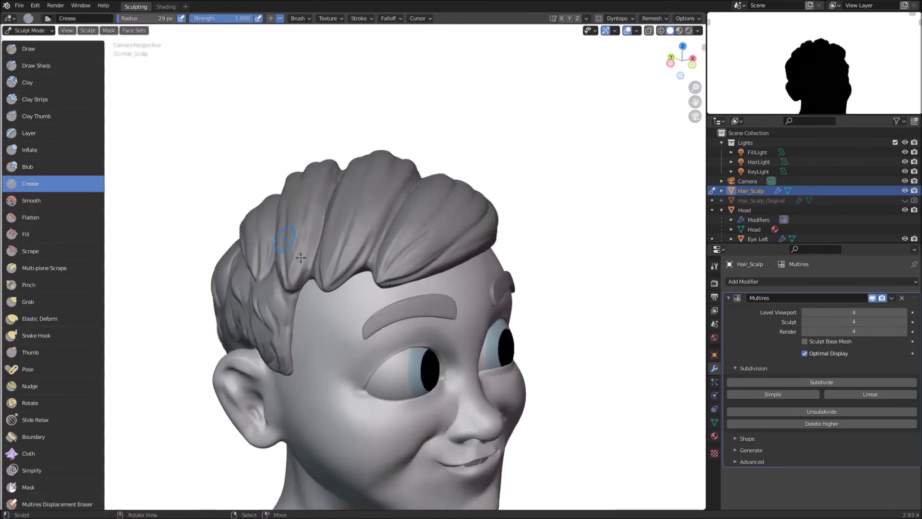
scroll(341, 170, "up", 5)
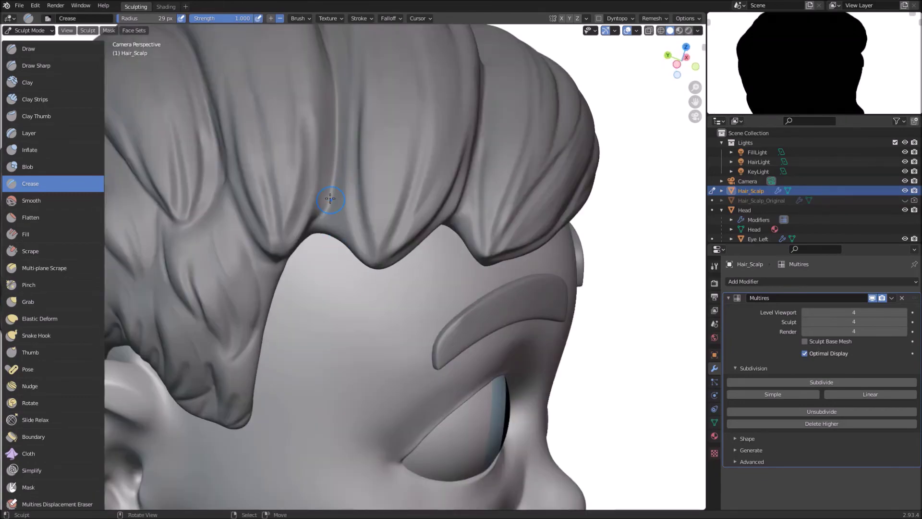
- Tighten the fringe and right side clump tips using Pinch with a 161 px radius and 0.500 strength
left_click(60, 286)
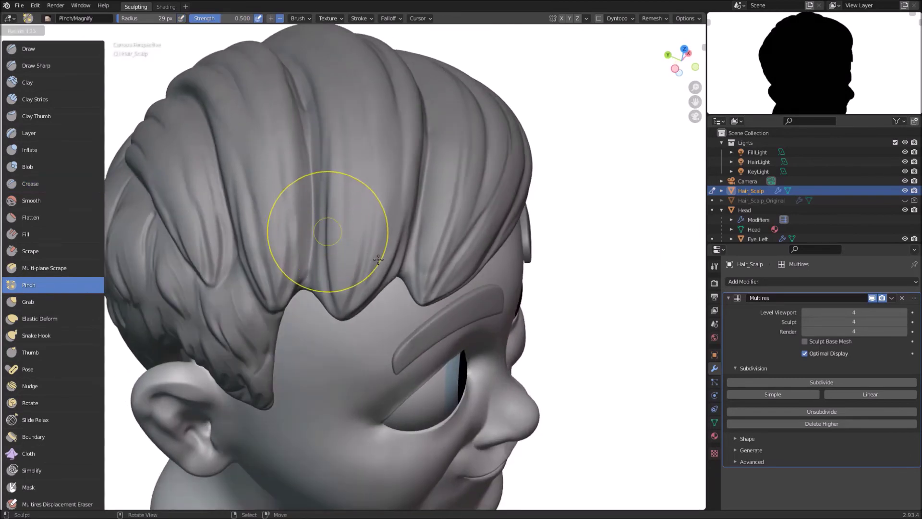
left_click(395, 269)
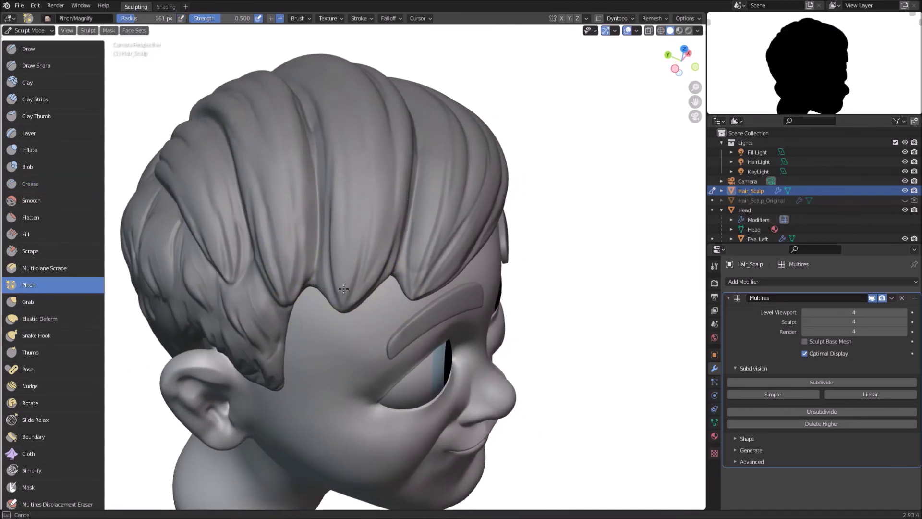
middle_click_drag(398, 240, 346, 263)
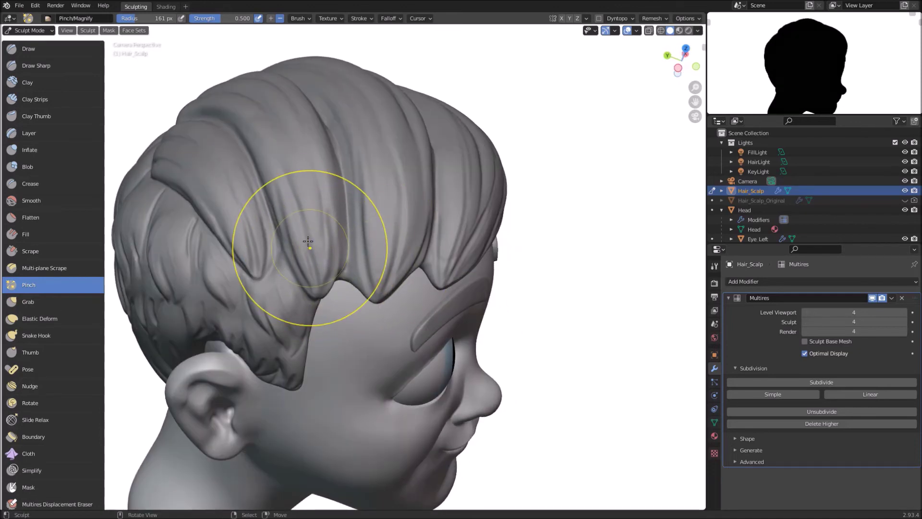
left_click_drag(272, 191, 251, 228)
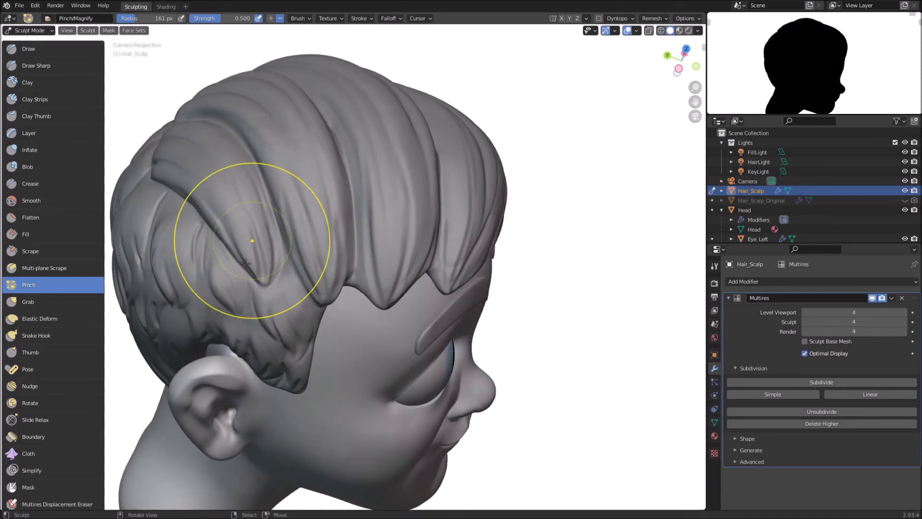
mouse_move(245, 263)
middle_mouse_down()
mouse_move(535, 332)
mouse_move(436, 206)
mouse_move(345, 221)
mouse_move(439, 153)
mouse_move(446, 216)
mouse_move(436, 279)
mouse_move(543, 288)
mouse_move(247, 293)
mouse_move(342, 269)
middle_mouse_up()
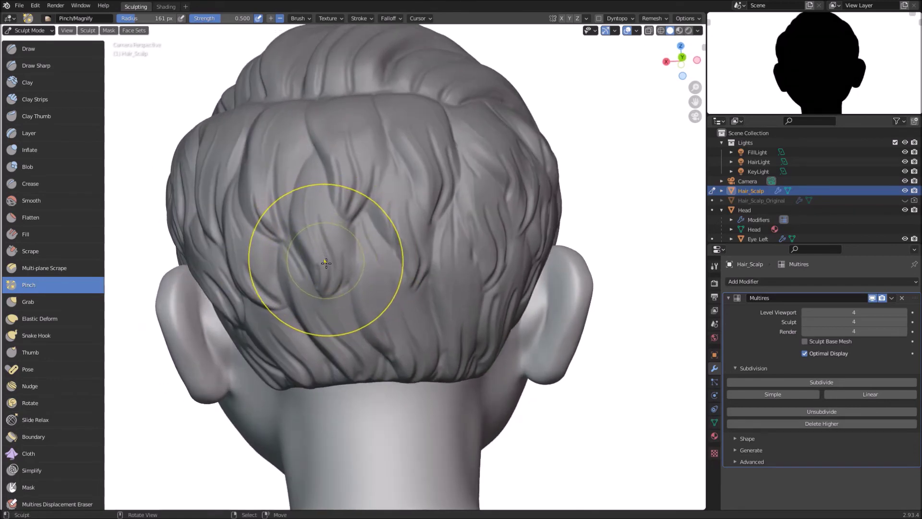
- Adjust the outer contour of the left rear hair using Grab with a 201 px radius and 0.400 strength
key("g")
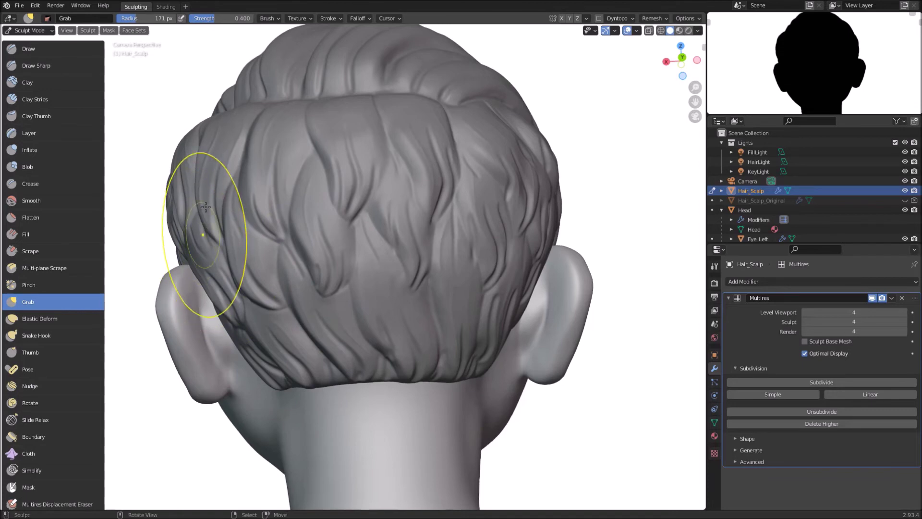
mouse_move(276, 211)
middle_mouse_down()
mouse_move(298, 241)
mouse_move(292, 268)
middle_mouse_up()
key("f")
left_click(305, 224)
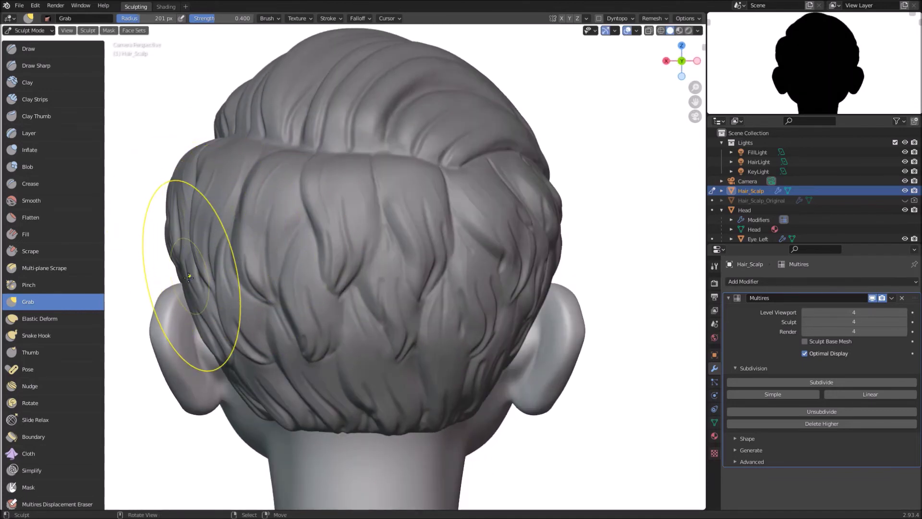
left_click_drag(180, 165, 182, 167)
mouse_move(224, 198)
middle_mouse_down()
mouse_move(300, 199)
mouse_move(283, 202)
middle_mouse_up()
middle_click_drag(336, 216, 364, 164, "ctrl")
middle_click_drag(432, 149, 408, 194, "shift")
- Shift the strands below the left part line with Grab, reducing the radius to 78 px and then about 56 px
key("f")
left_click(282, 198)
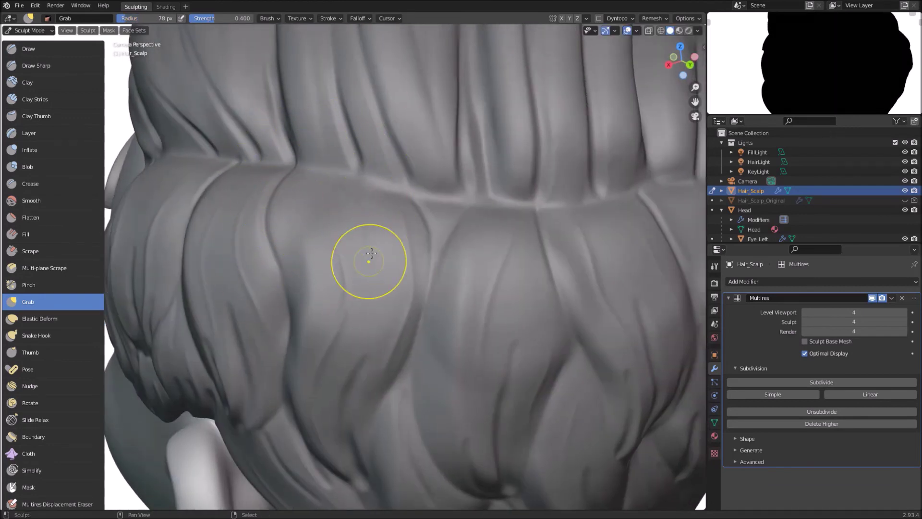
middle_click_drag(292, 240, 336, 244)
key("f")
left_click(339, 246)
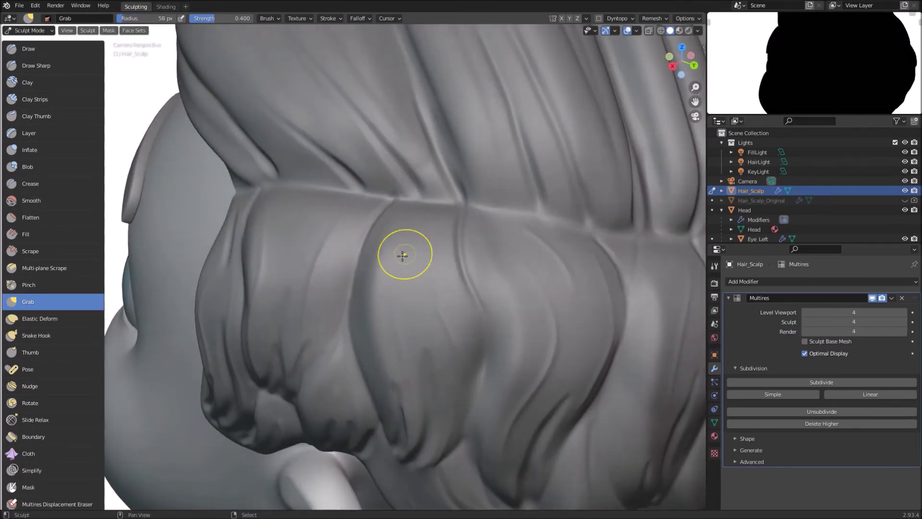
mouse_move(435, 229)
middle_mouse_down()
mouse_move(319, 275)
mouse_move(357, 314)
mouse_move(480, 159)
middle_mouse_up()
mouse_move(346, 185)
middle_mouse_down()
mouse_move(391, 154)
mouse_move(341, 203)
mouse_move(356, 128)
mouse_move(346, 179)
mouse_move(302, 181)
mouse_move(275, 214)
mouse_move(308, 228)
middle_mouse_up()
scroll(330, 237, "up", 4)
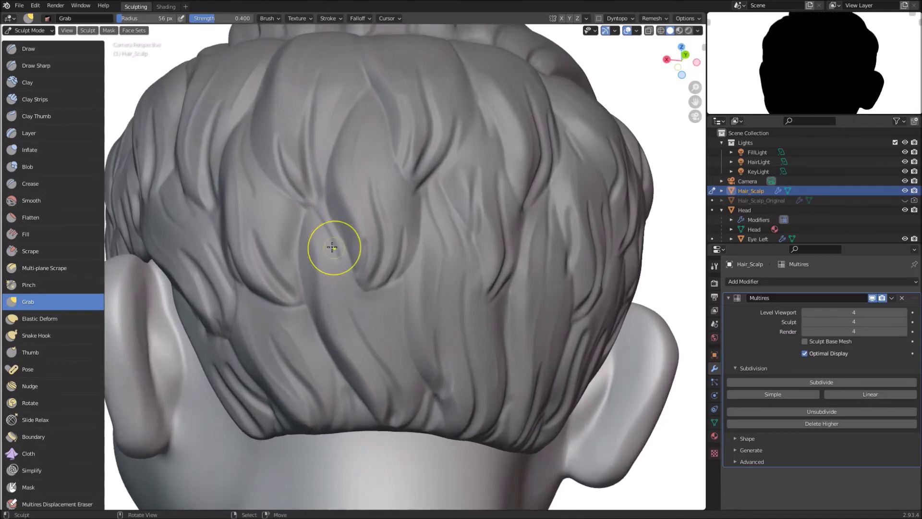
- Nudge individual strands across the back and above the right ear with a 38 px Grab brush
middle_click_drag(360, 190, 348, 237)
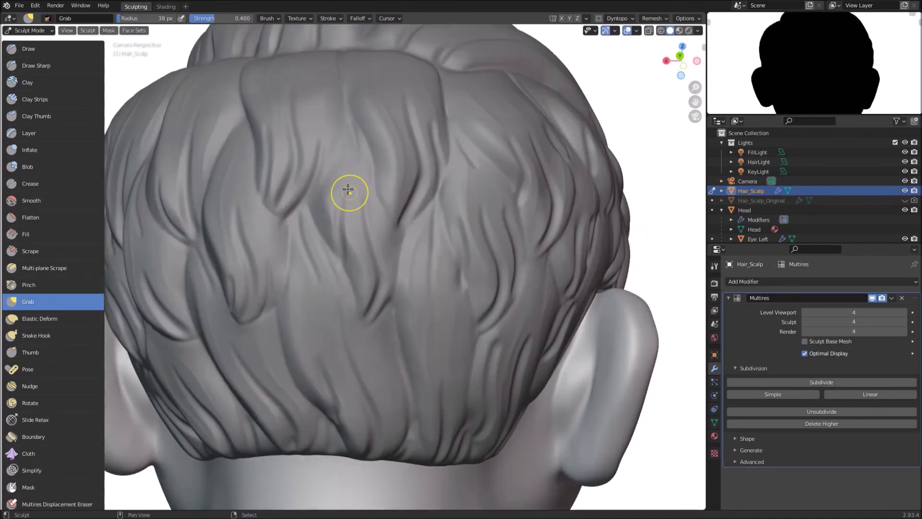
middle_click_drag(276, 302, 356, 368)
middle_click_drag(356, 367, 319, 264, "ctrl")
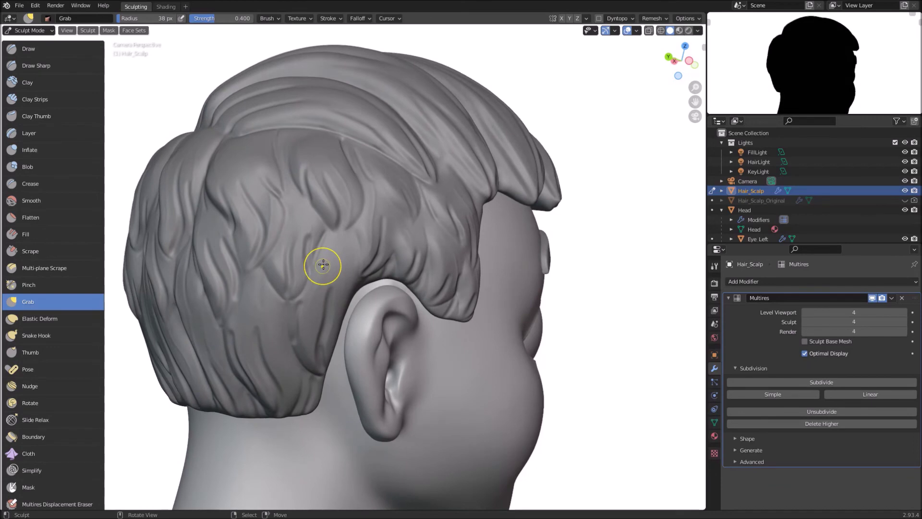
scroll(319, 263, "up", 4)
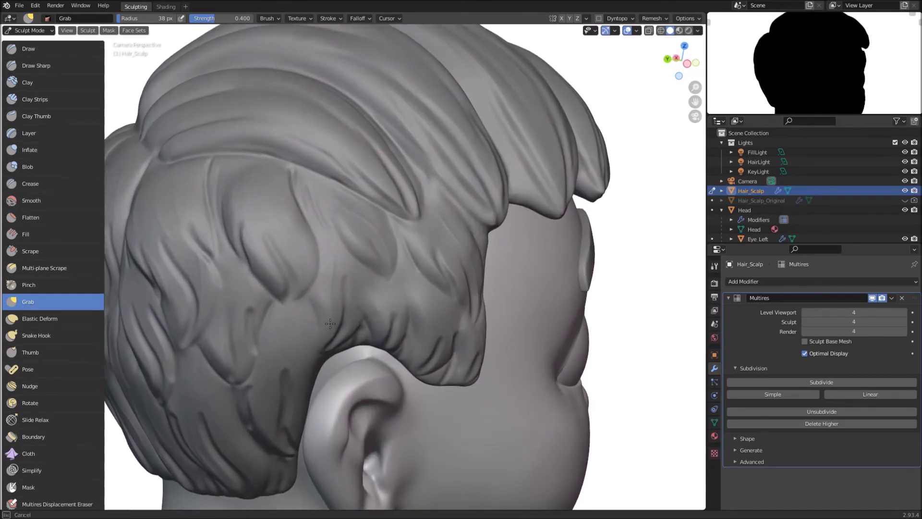
middle_click_drag(330, 323, 339, 199)
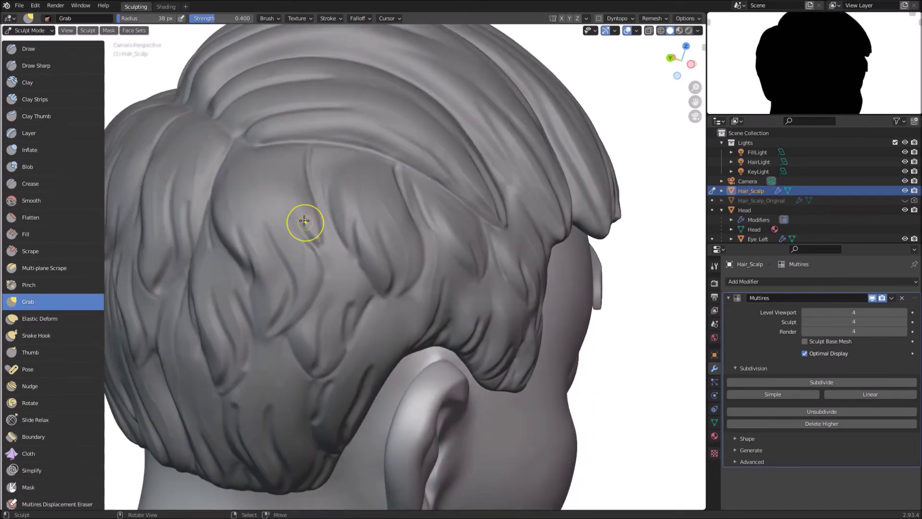
- Sharpen the strand ridges on the right rear clumps using Pinch with a 58 px radius
left_click(39, 290)
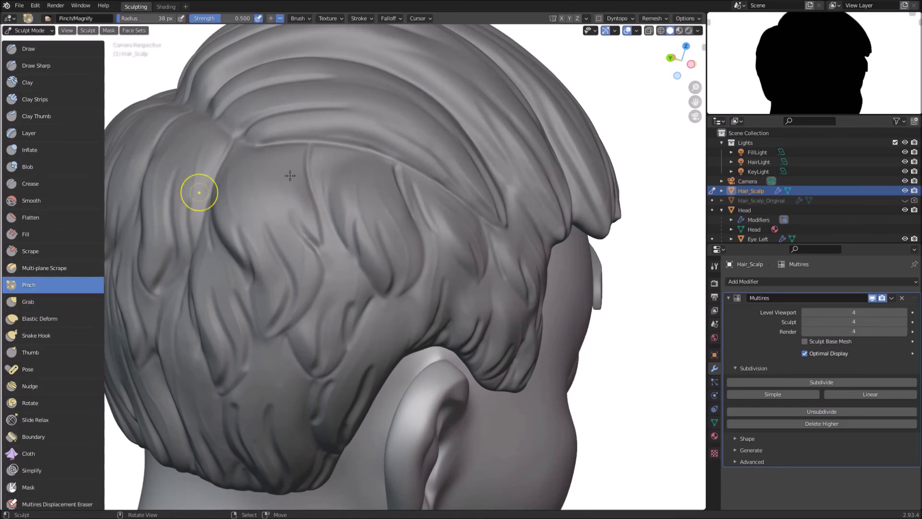
middle_click_drag(197, 191, 336, 211)
scroll(282, 160, "up", 5)
middle_click_drag(295, 167, 341, 172, "shift")
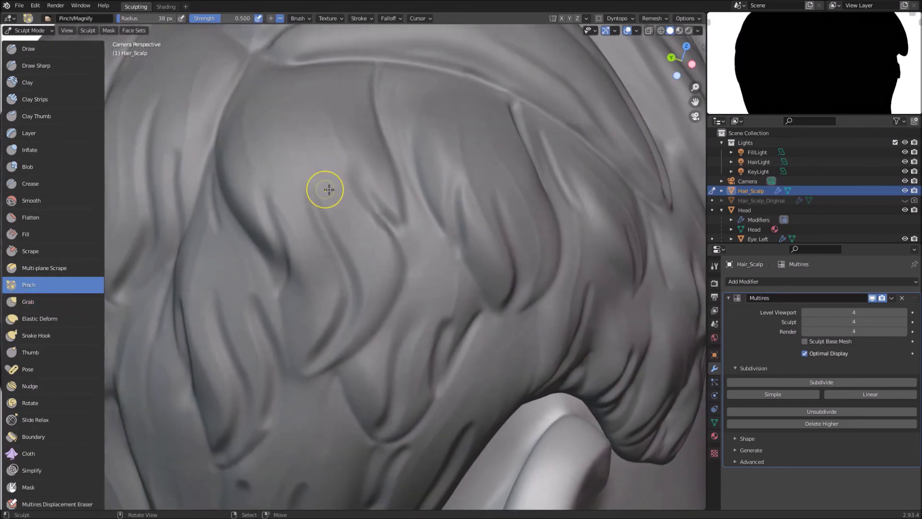
key("f")
left_click(335, 193)
left_click_drag(315, 208, 321, 214)
middle_click_drag(321, 214, 307, 215)
mouse_move(307, 215)
middle_mouse_down("shift")
mouse_move(245, 252)
mouse_move(313, 161)
mouse_move(357, 238)
mouse_move(367, 192)
middle_mouse_up("shift")
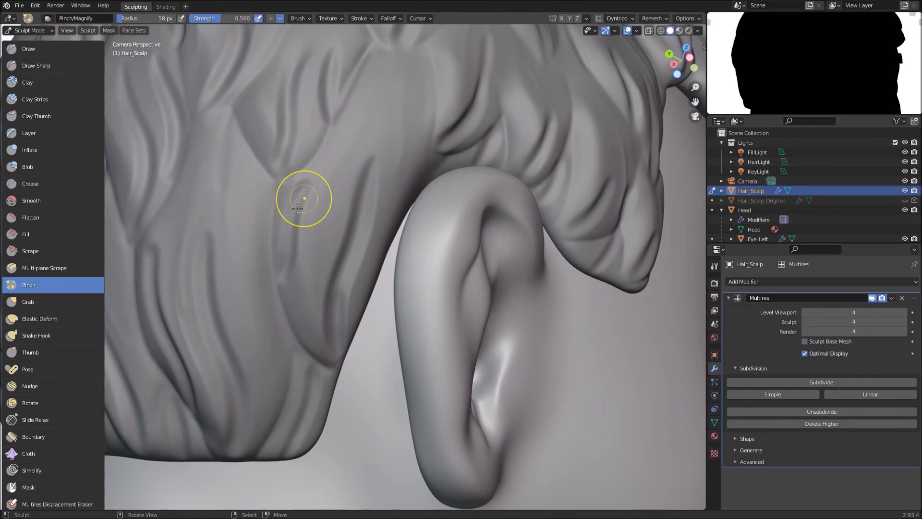
- Pinch the strand ridges along the nape hairline and around the clumps above the right ear
middle_click_drag(314, 173, 486, 164)
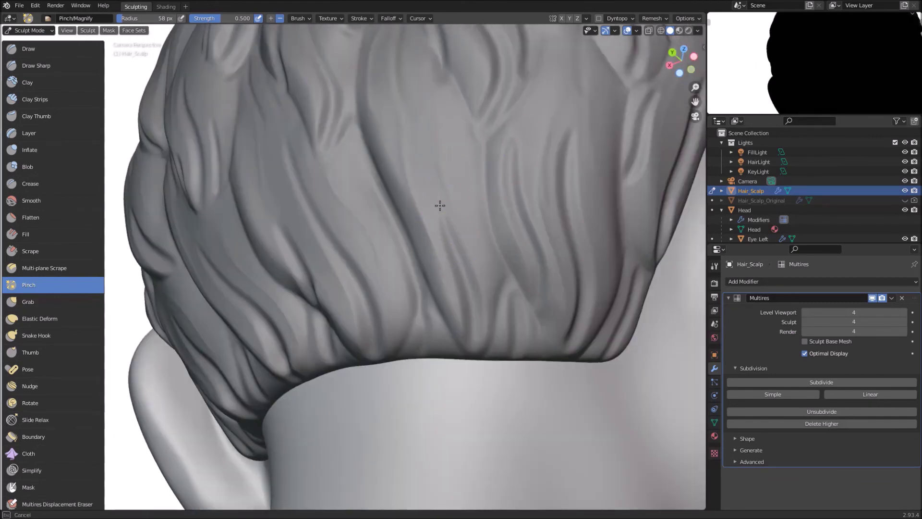
middle_click_drag(440, 205, 350, 160)
mouse_move(340, 105)
middle_mouse_down()
mouse_move(330, 268)
mouse_move(362, 243)
mouse_move(362, 295)
mouse_move(361, 164)
mouse_move(371, 253)
mouse_move(416, 212)
mouse_move(352, 187)
mouse_move(372, 224)
mouse_move(353, 179)
mouse_move(316, 251)
middle_mouse_up()
mouse_move(235, 245)
middle_mouse_down()
mouse_move(304, 295)
mouse_move(318, 248)
mouse_move(324, 272)
mouse_move(345, 249)
mouse_move(384, 291)
mouse_move(379, 265)
mouse_move(420, 219)
mouse_move(391, 235)
mouse_move(401, 315)
mouse_move(362, 309)
mouse_move(413, 271)
mouse_move(355, 249)
mouse_move(418, 250)
mouse_move(471, 218)
mouse_move(355, 288)
mouse_move(389, 301)
middle_mouse_up()
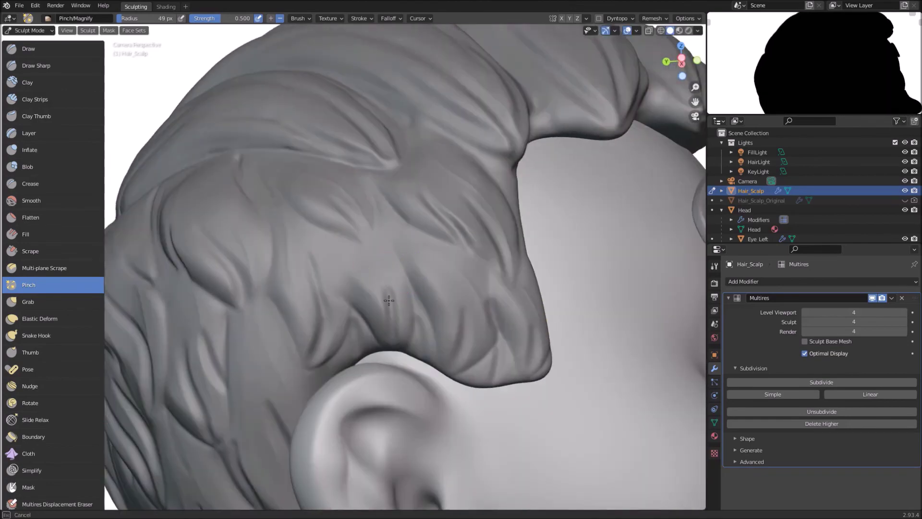
mouse_move(307, 272)
middle_mouse_down()
mouse_move(461, 288)
mouse_move(420, 313)
middle_mouse_up()
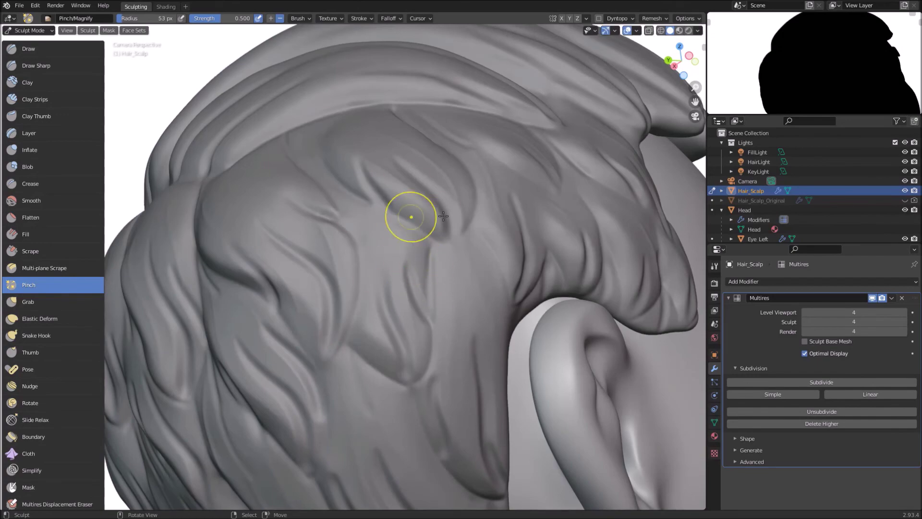
middle_click_drag(443, 216, 366, 177)
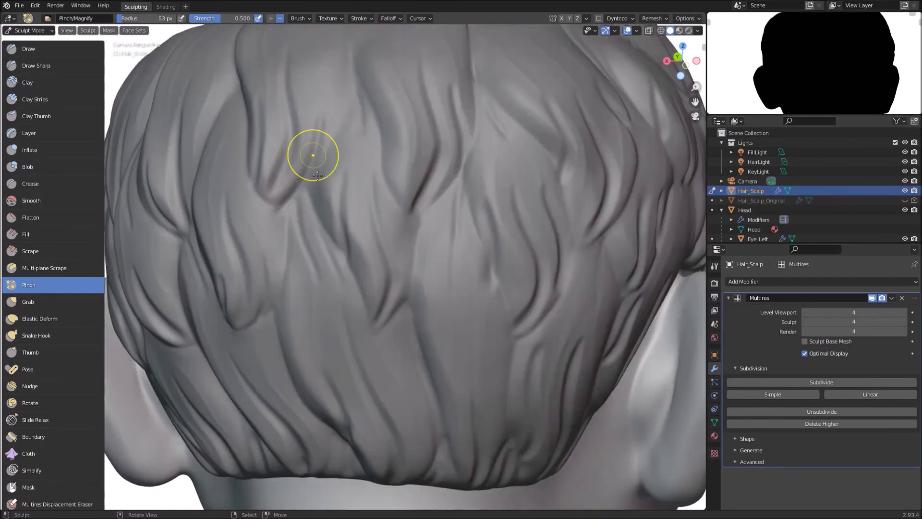
- Pinch the strand ridges on the left side above the ear and across the left rear clumps
scroll(317, 175, "down", 3)
middle_click_drag(309, 134, 380, 272)
scroll(326, 217, "down", 3)
scroll(293, 191, "up", 2)
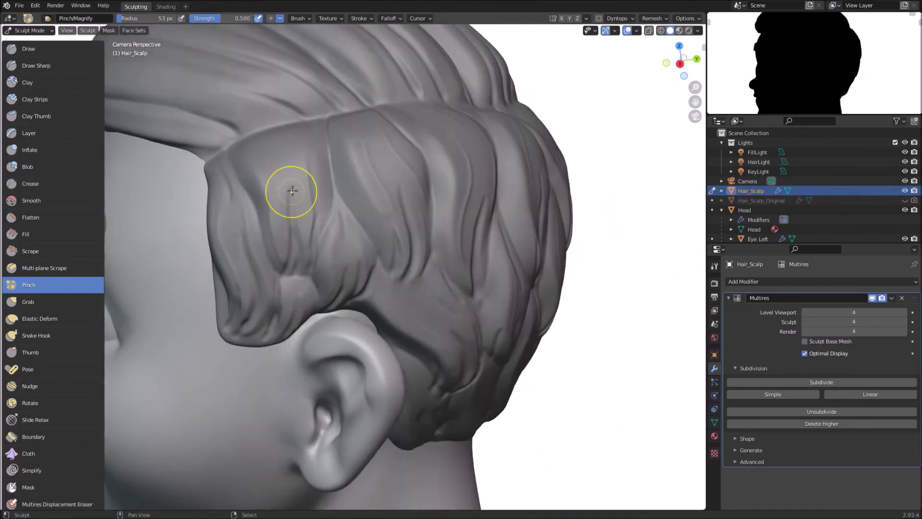
middle_click_drag(293, 192, 259, 189)
scroll(432, 207, "up", 4)
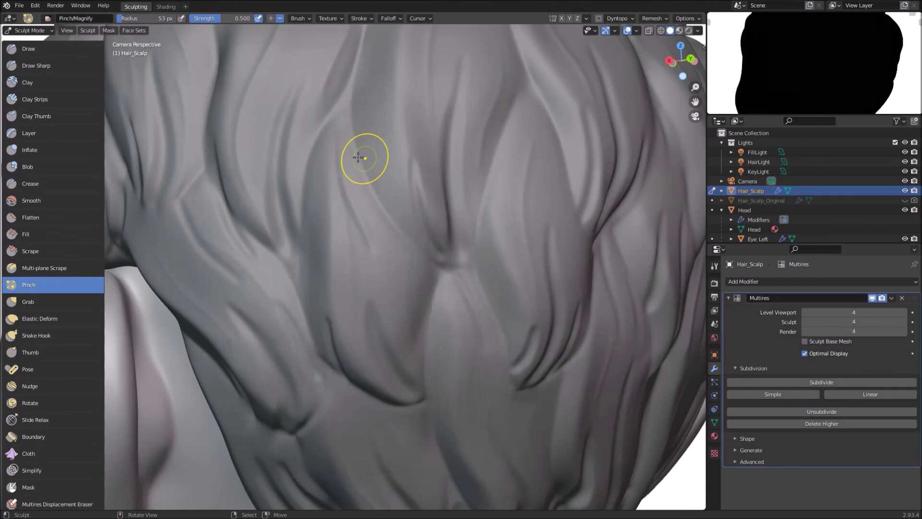
middle_click_drag(364, 156, 377, 154)
- Pinch the strand ridges of the right side clumps above and behind the right ear
scroll(352, 212, "down", 5)
middle_click_drag(352, 212, 188, 176)
scroll(269, 192, "up", 3)
middle_click_drag(269, 192, 298, 202)
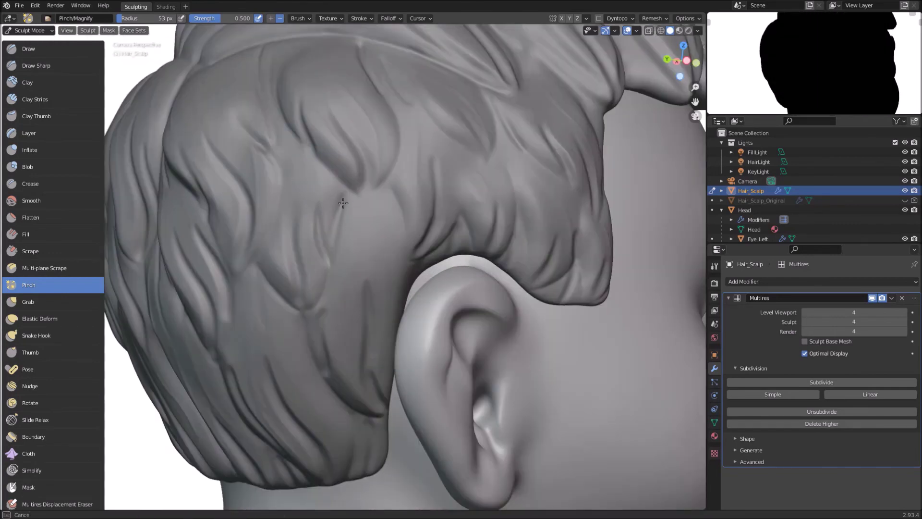